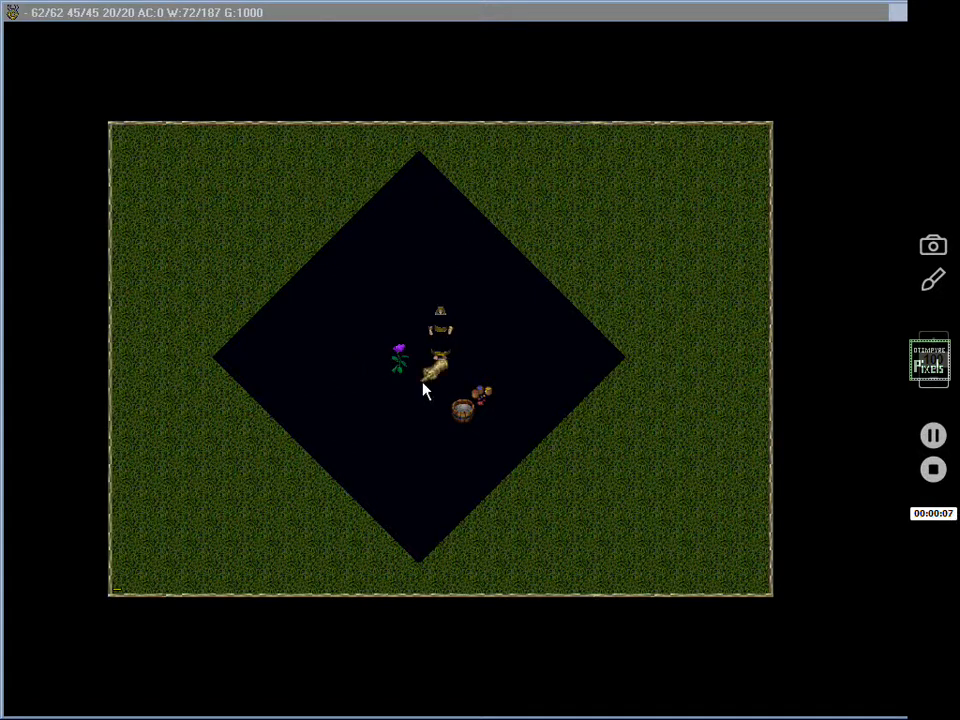
- Use the dyes on the dye tub and give the tub the red colour
left_click(423, 380)
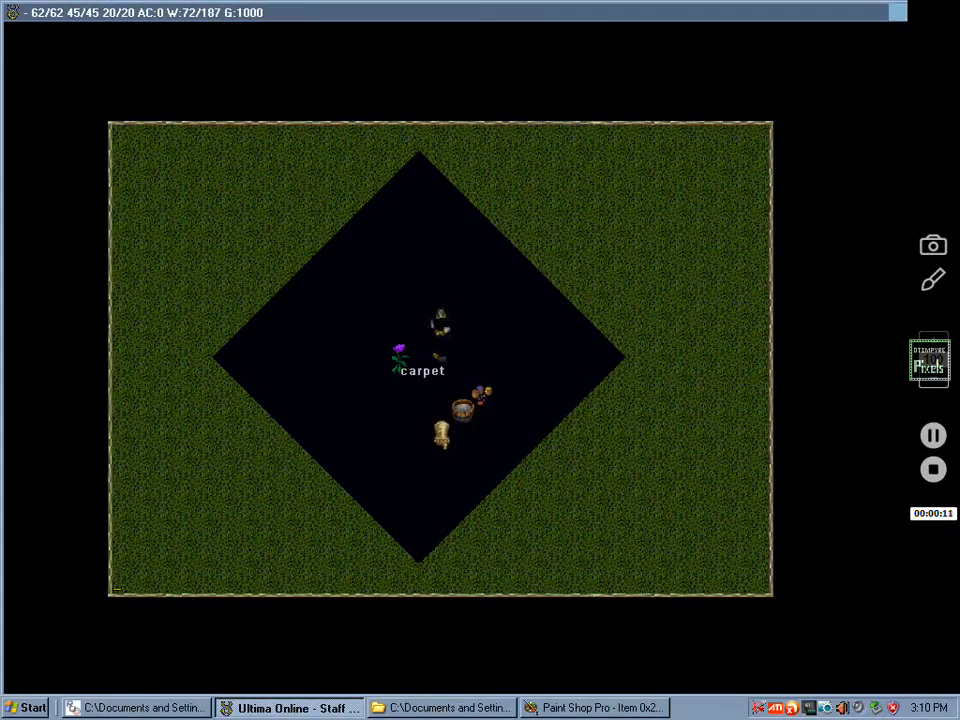
right_click(443, 447)
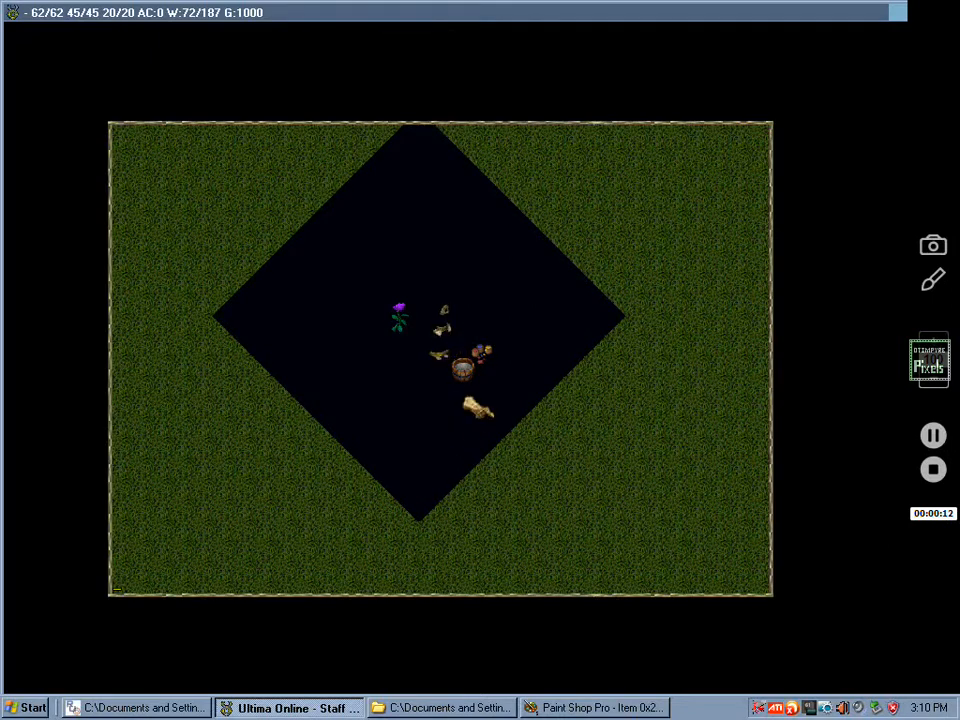
double_click(436, 352)
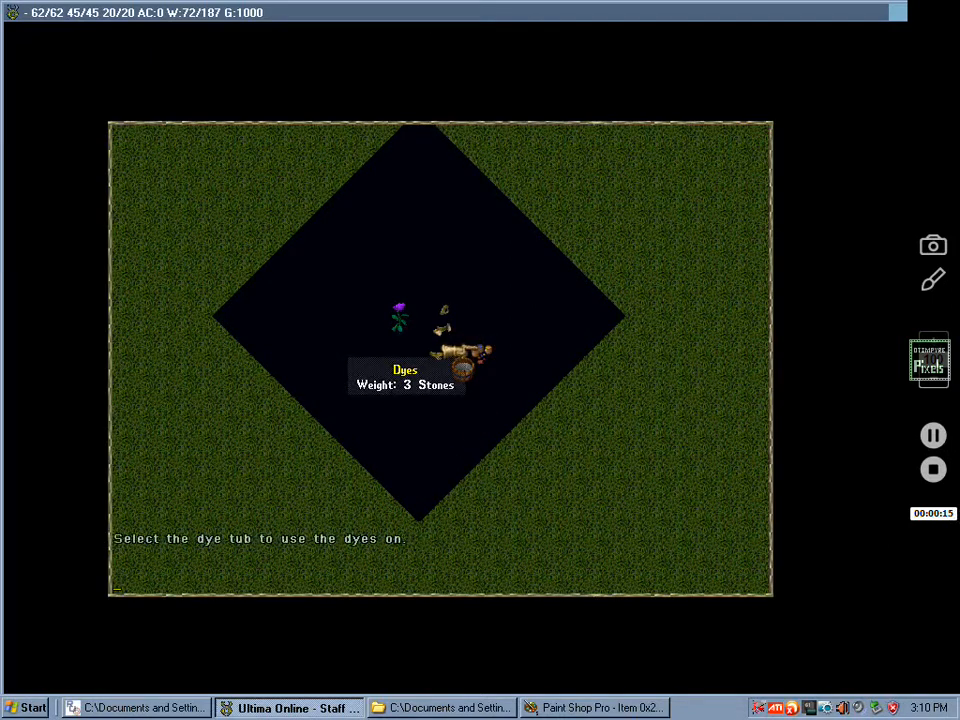
left_click(472, 368)
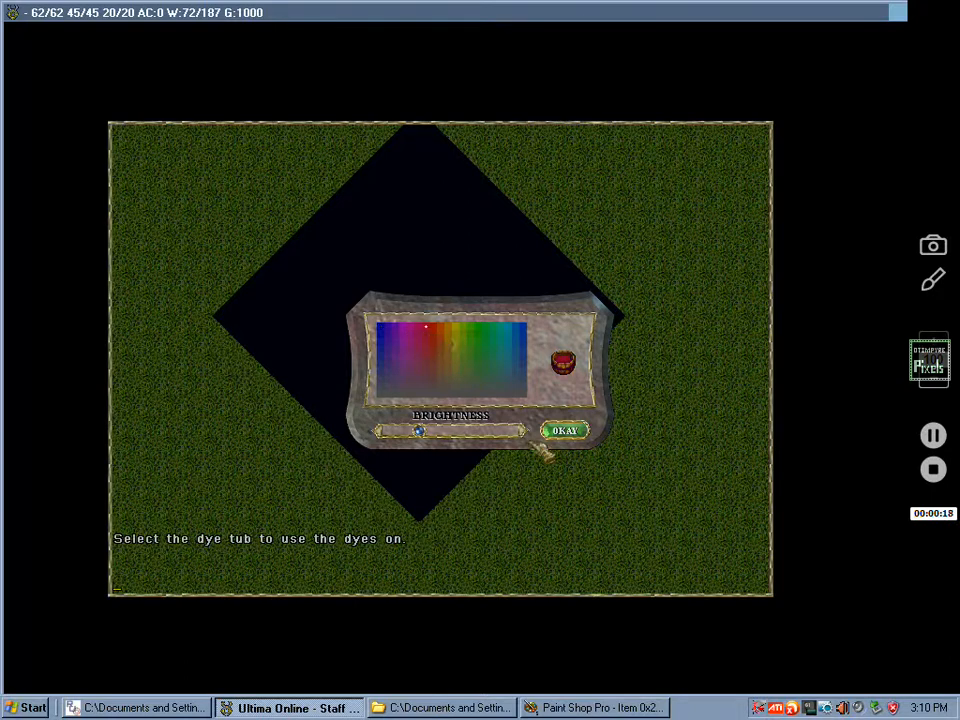
left_click(562, 430)
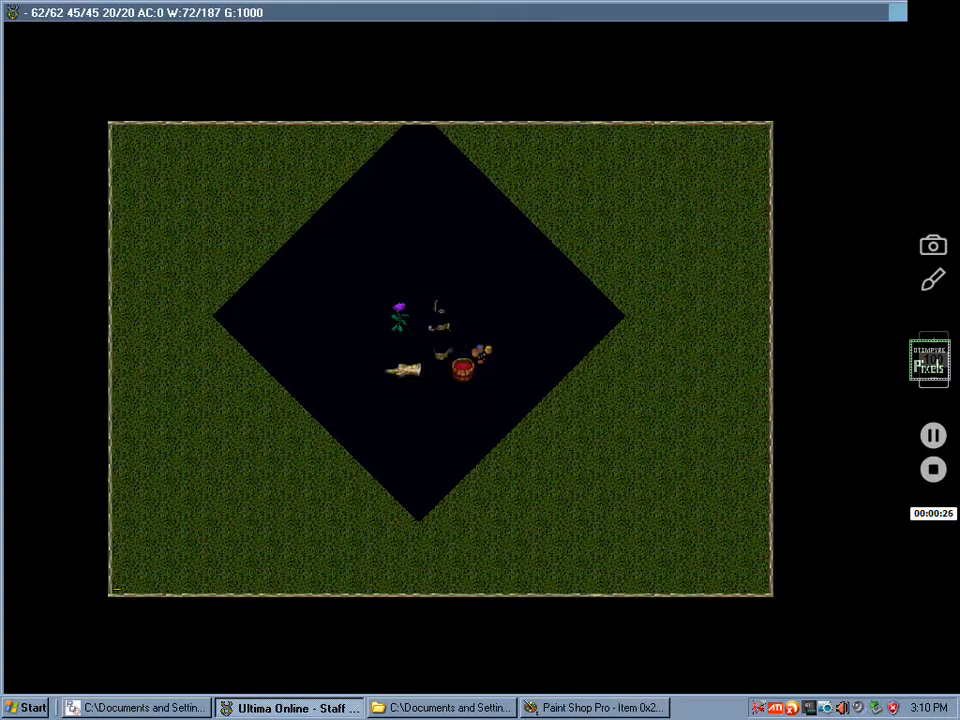
- Recolour the purple rose red with the set hue command
type("[d")
key("BackSpace")
type("set hue 3")
key("Return")
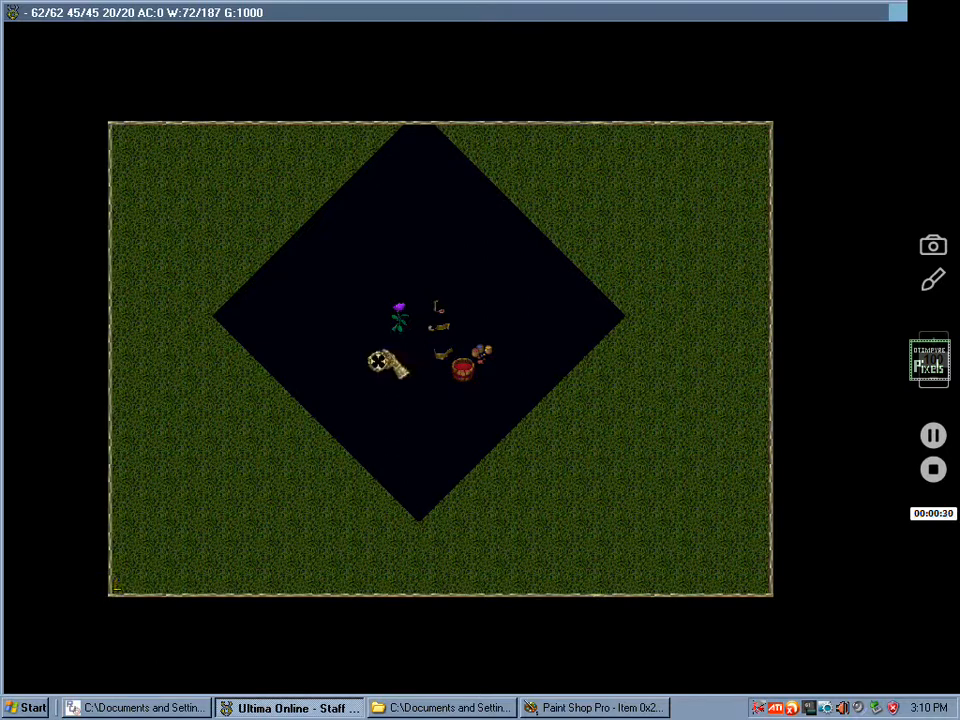
left_click(405, 310)
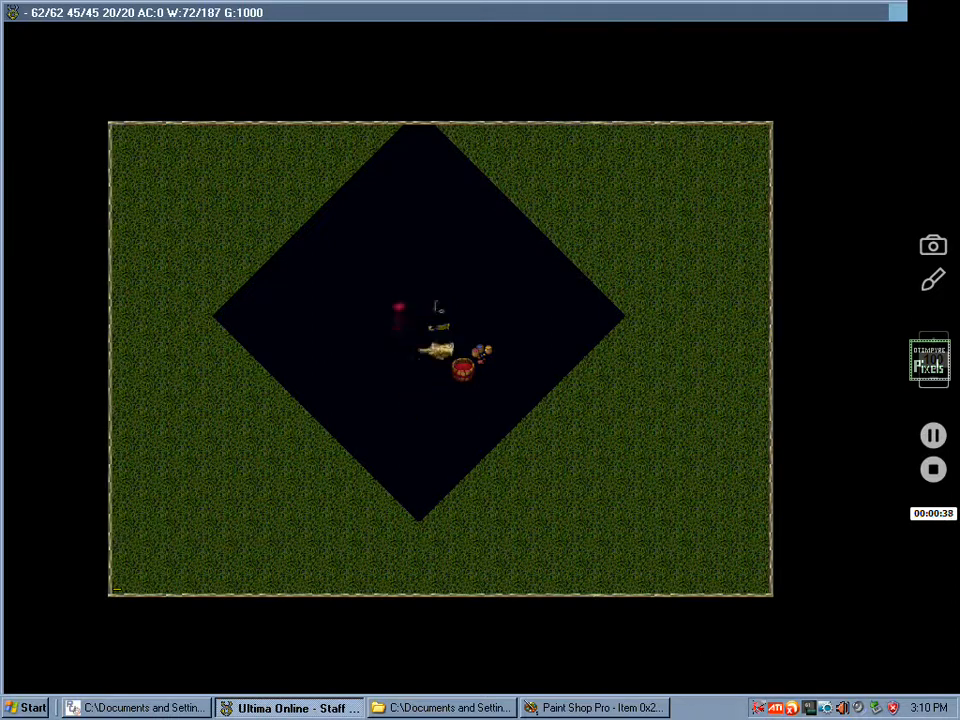
right_click(420, 350)
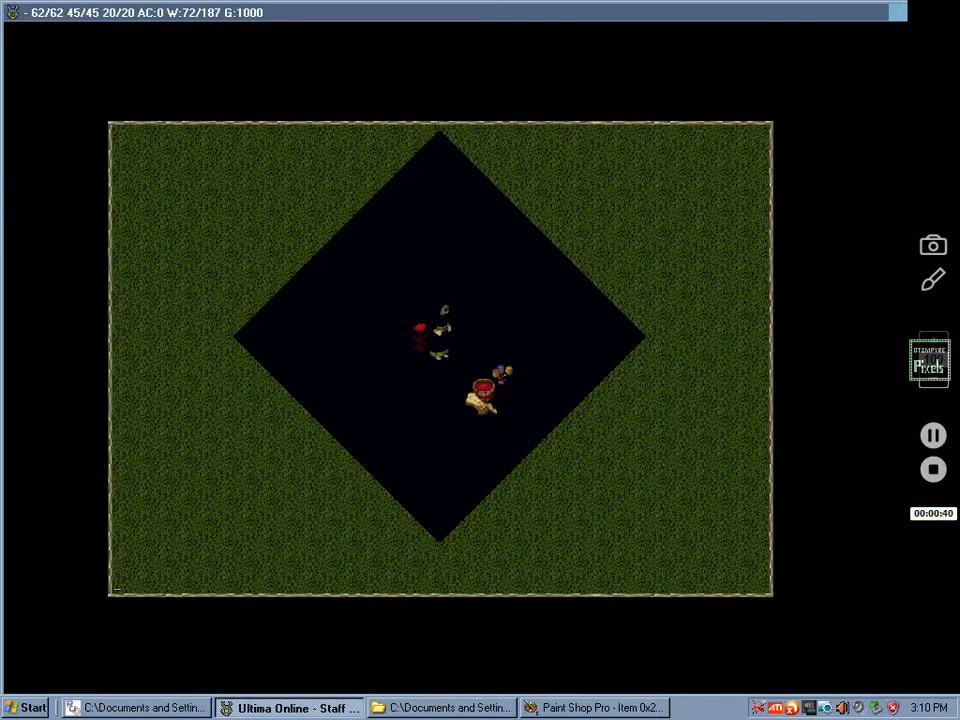
right_click(495, 411)
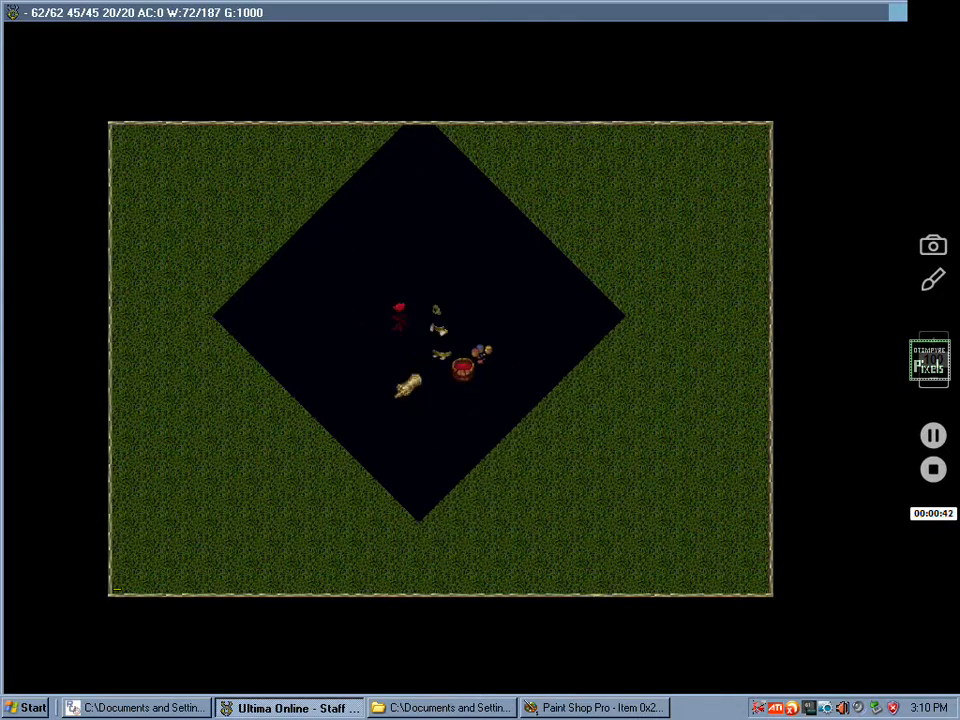
- Restore the rose's original colours by setting its hue to 0
type("[set ")
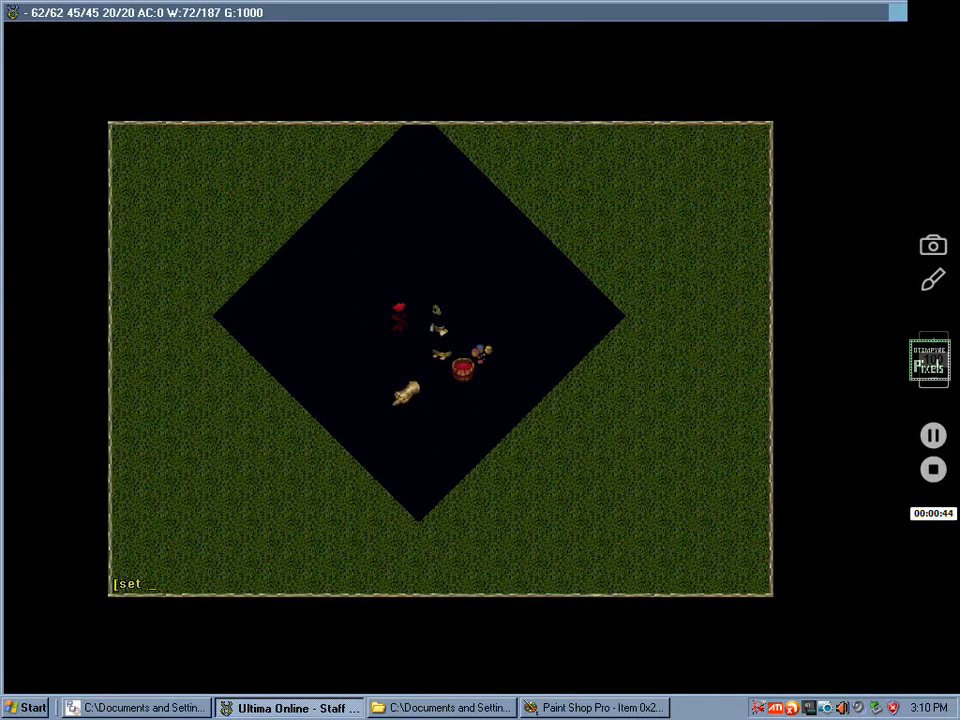
type("hue 0")
key("Return")
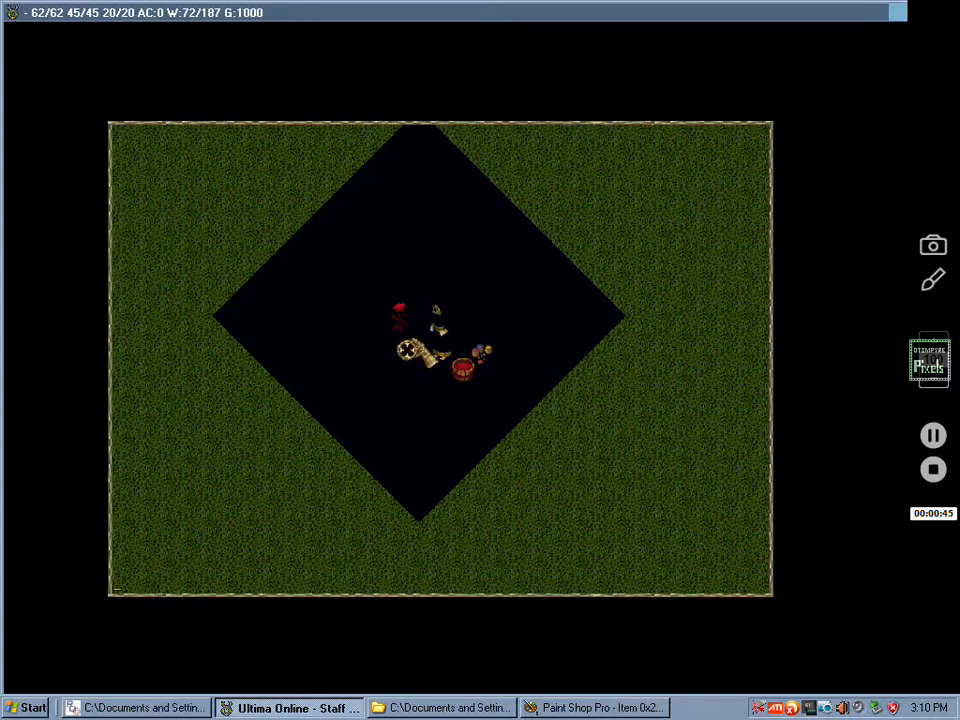
left_click(401, 306)
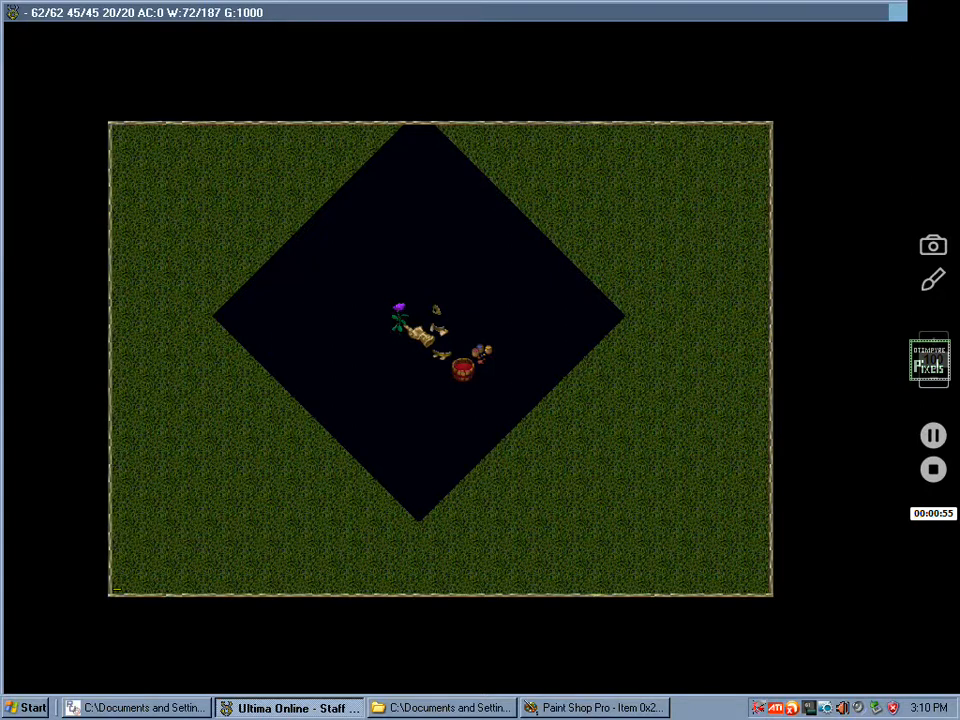
mouse_move(400, 318)
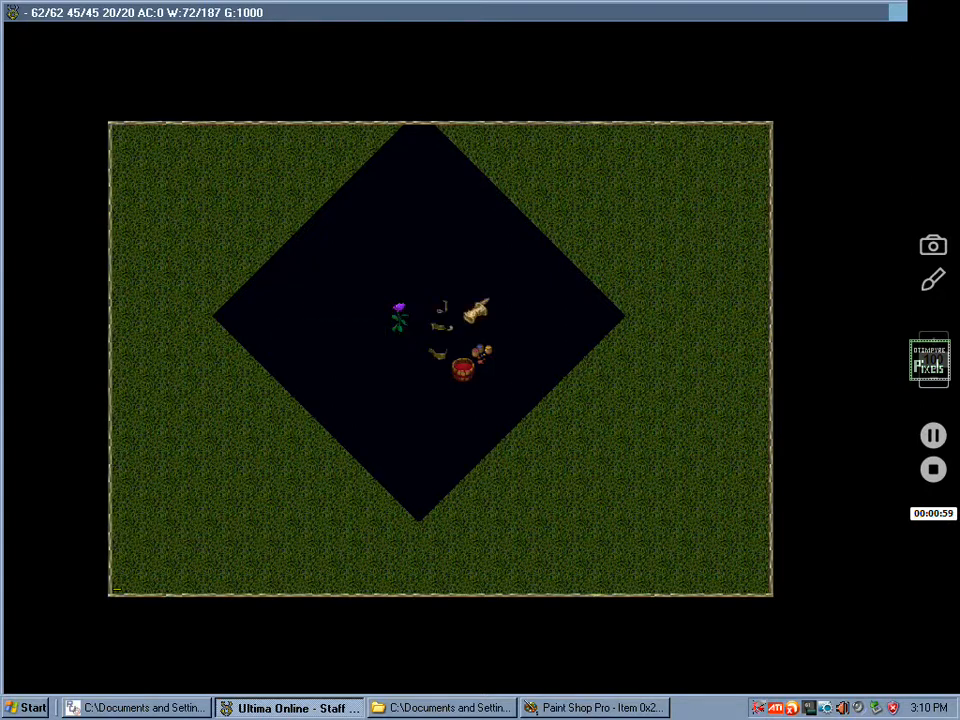
- Try to add a banner directly beside the character with the add command
right_click(442, 370)
type("[add")
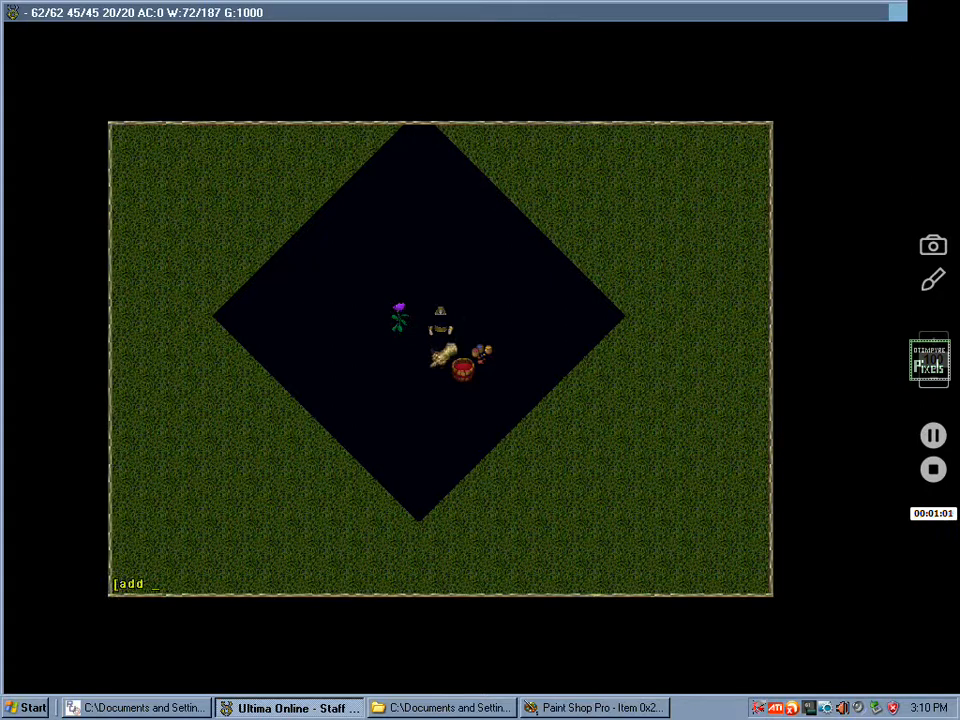
key("Return")
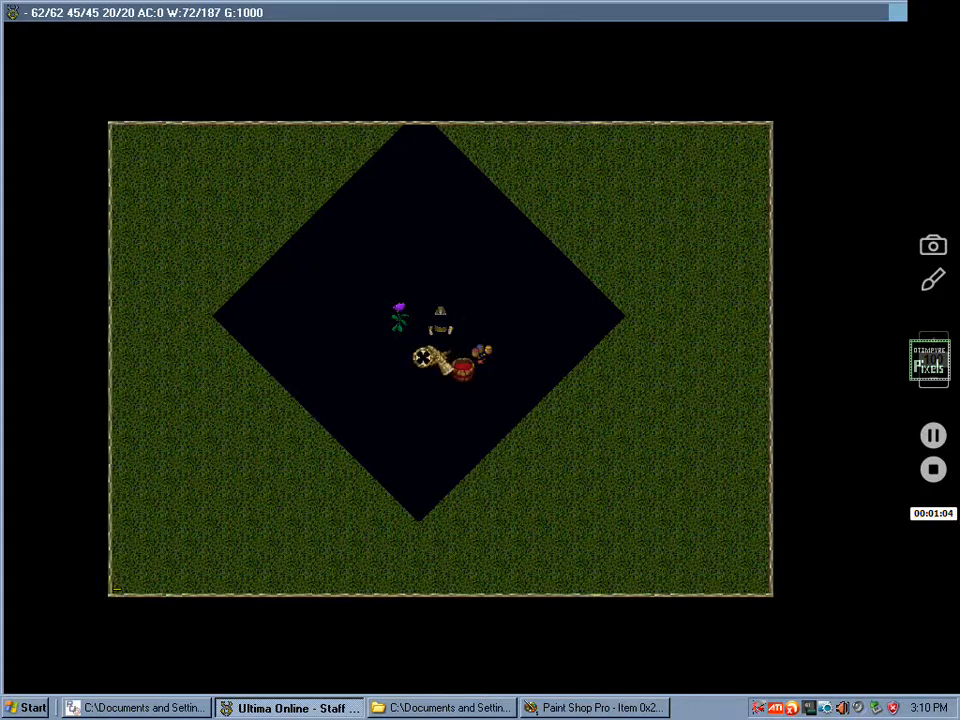
left_click(422, 358)
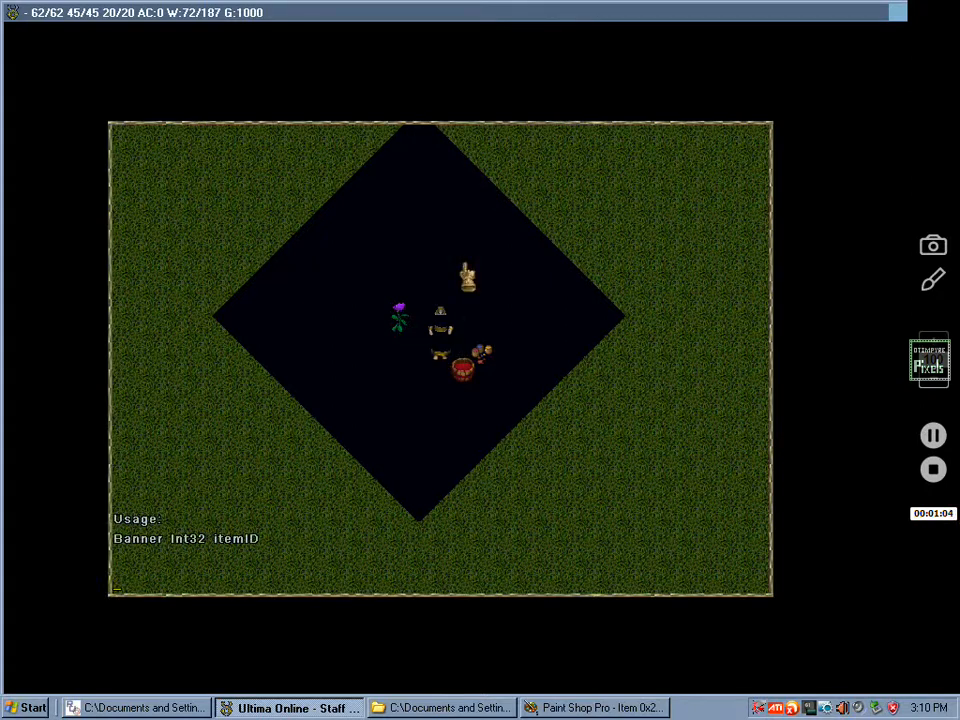
- Look up items matching "ban" and place one BannerDeed on the ground below the rose
type("[add ban")
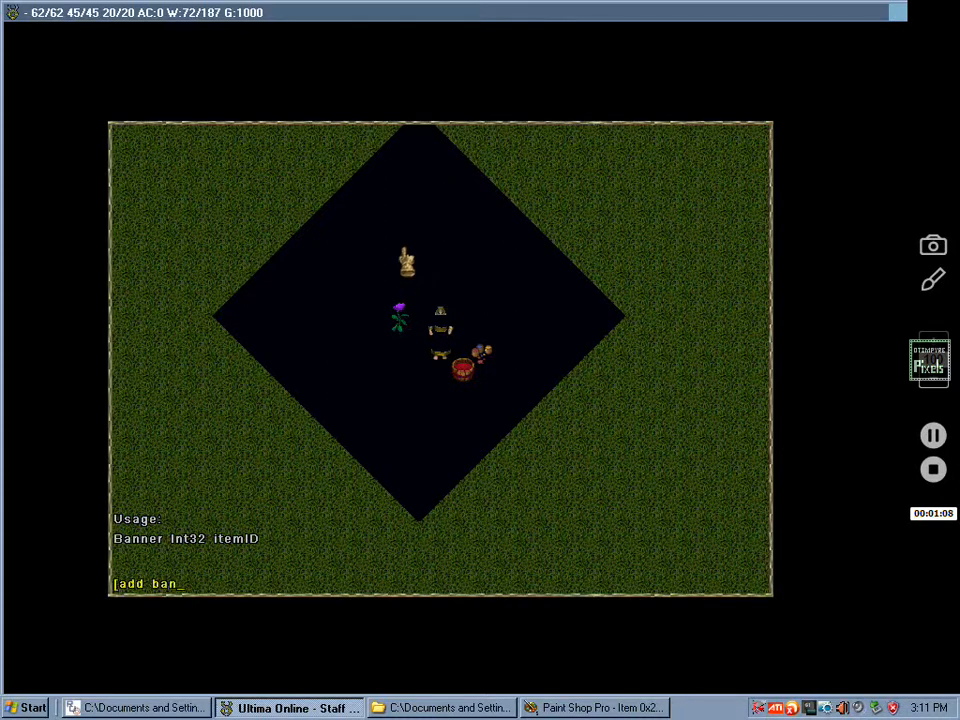
key("Return")
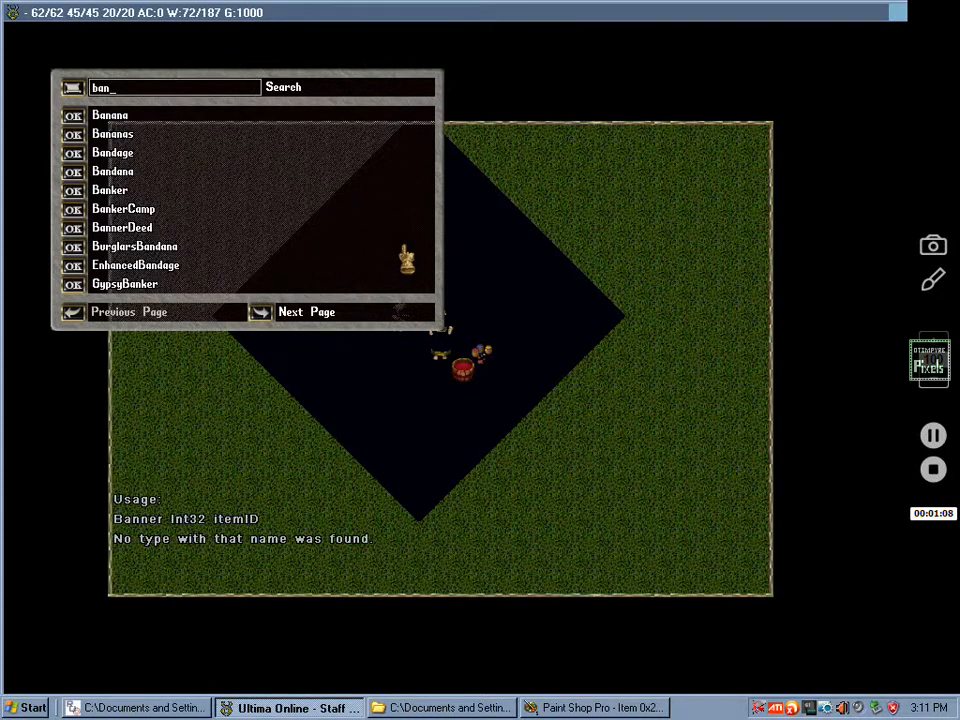
left_click(80, 246)
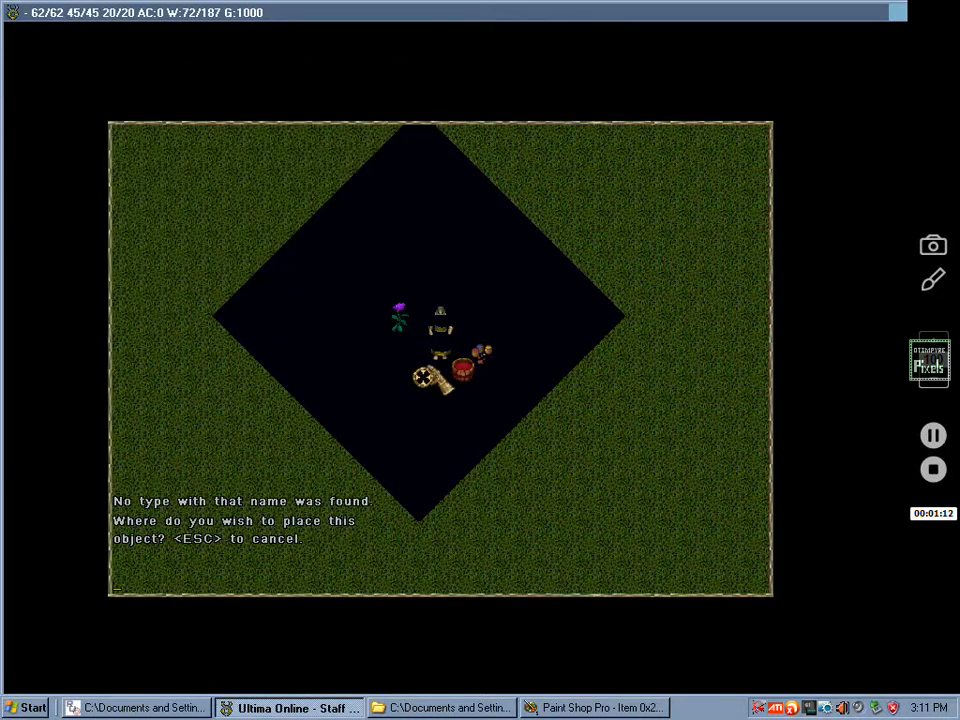
left_click(403, 362)
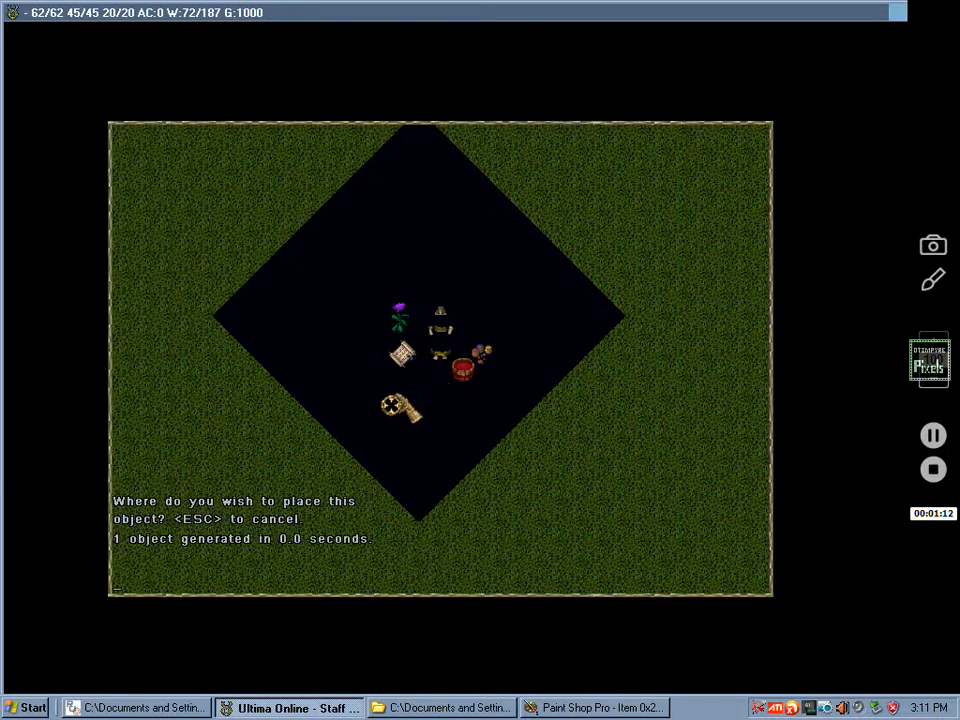
key("Escape")
- Look up items matching "house" and add one house deed to the character's backpack
type("[add hous")
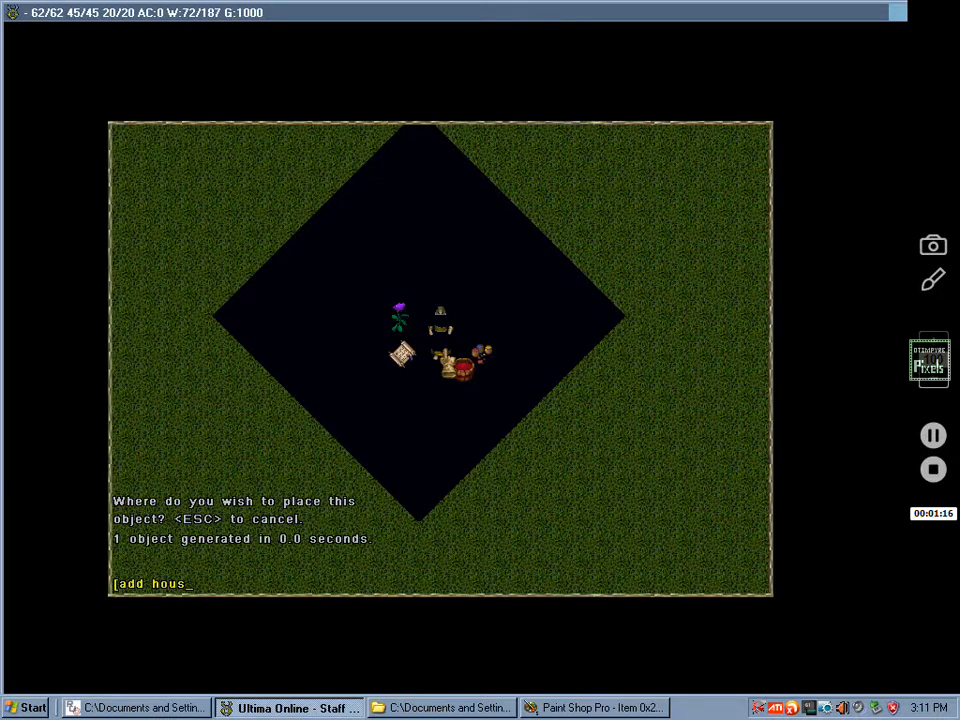
type("e")
key("Return")
left_click(73, 229)
left_click(397, 318)
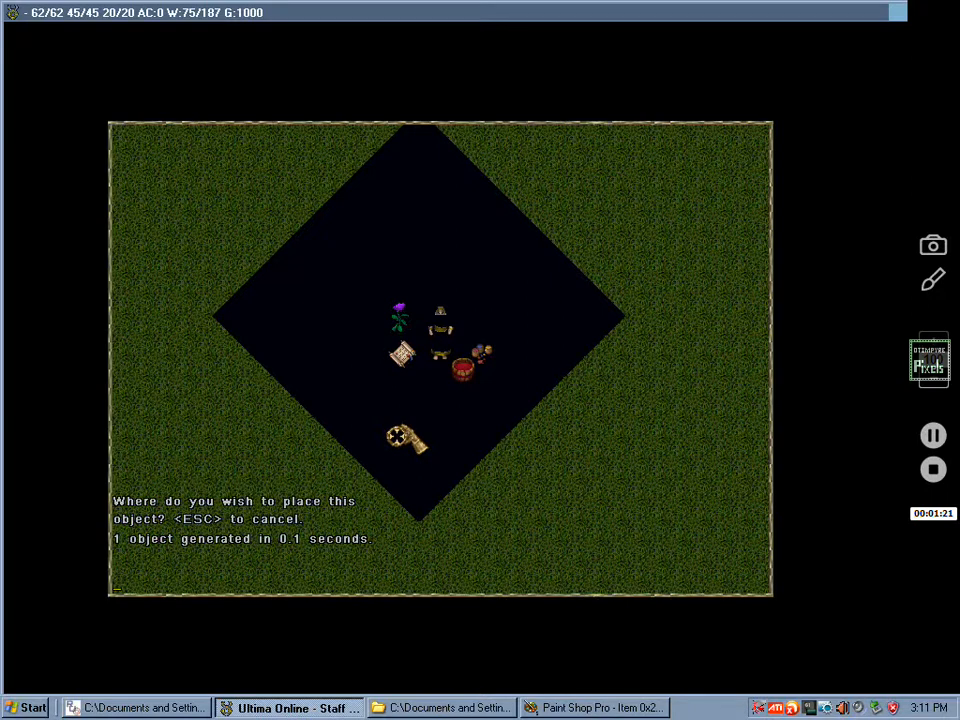
key("Escape")
- Put the banner deed in the character's backpack and place the house from its deed, accepting the placement terms
left_click_drag(402, 354, 445, 334)
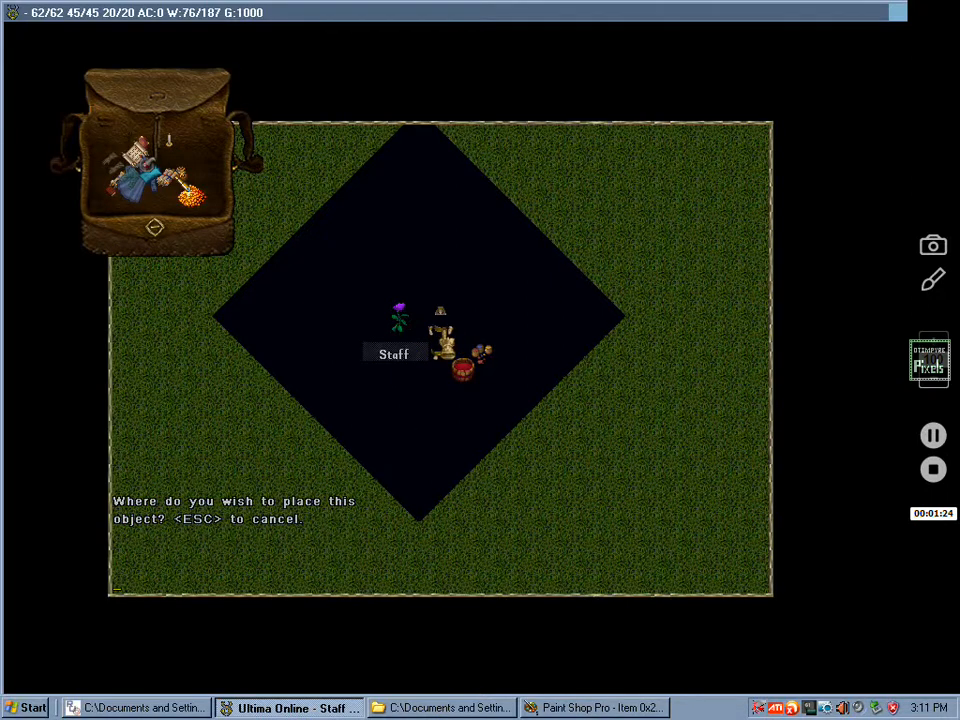
left_click(441, 338)
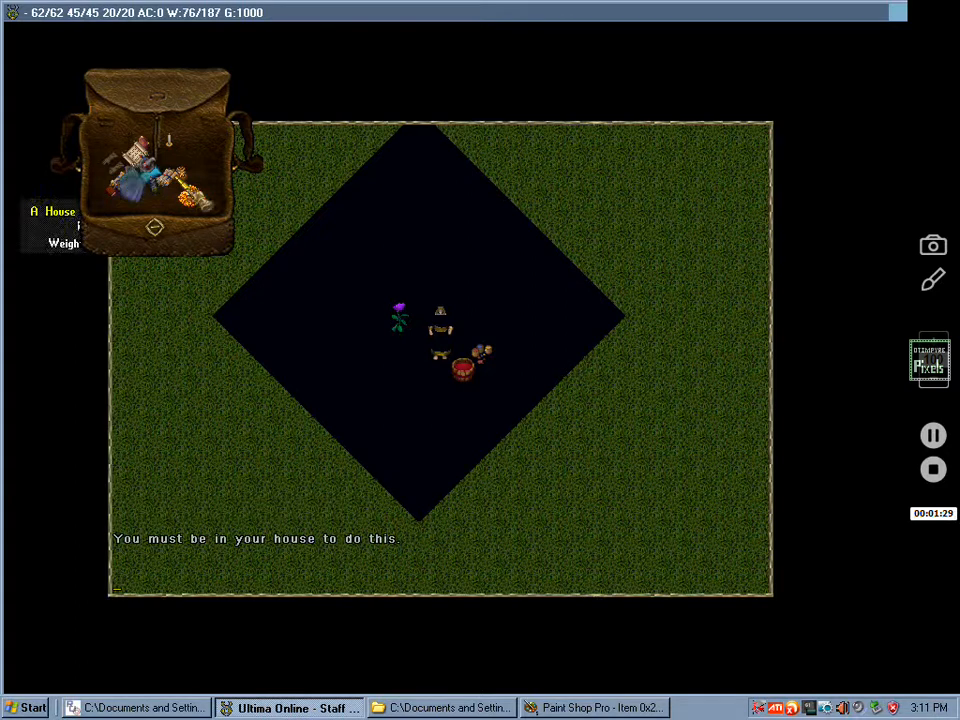
double_click(130, 165)
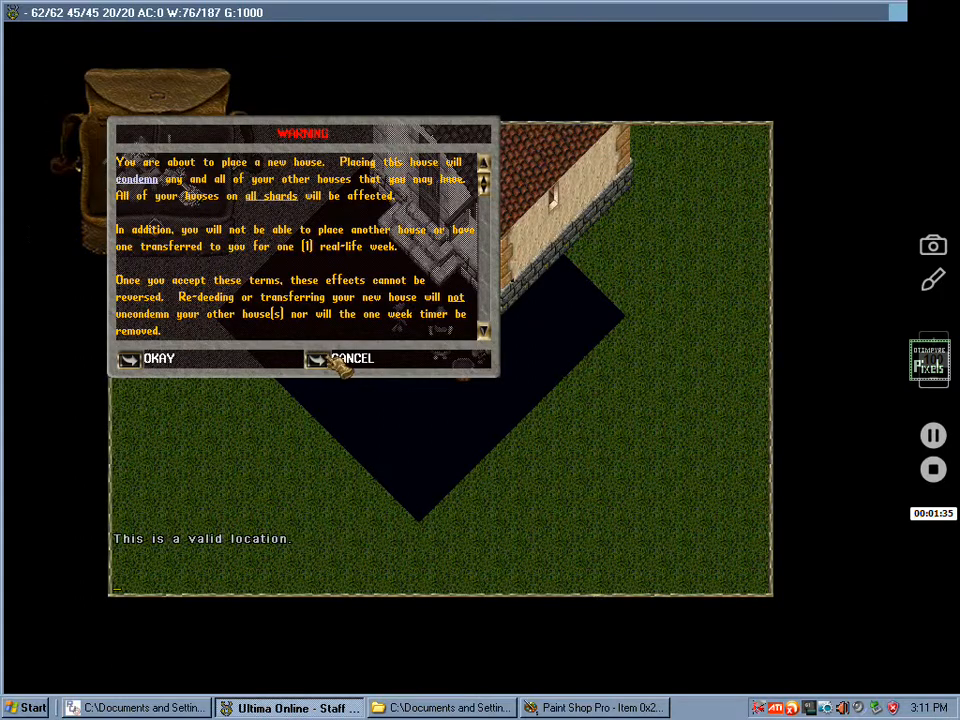
left_click(130, 359)
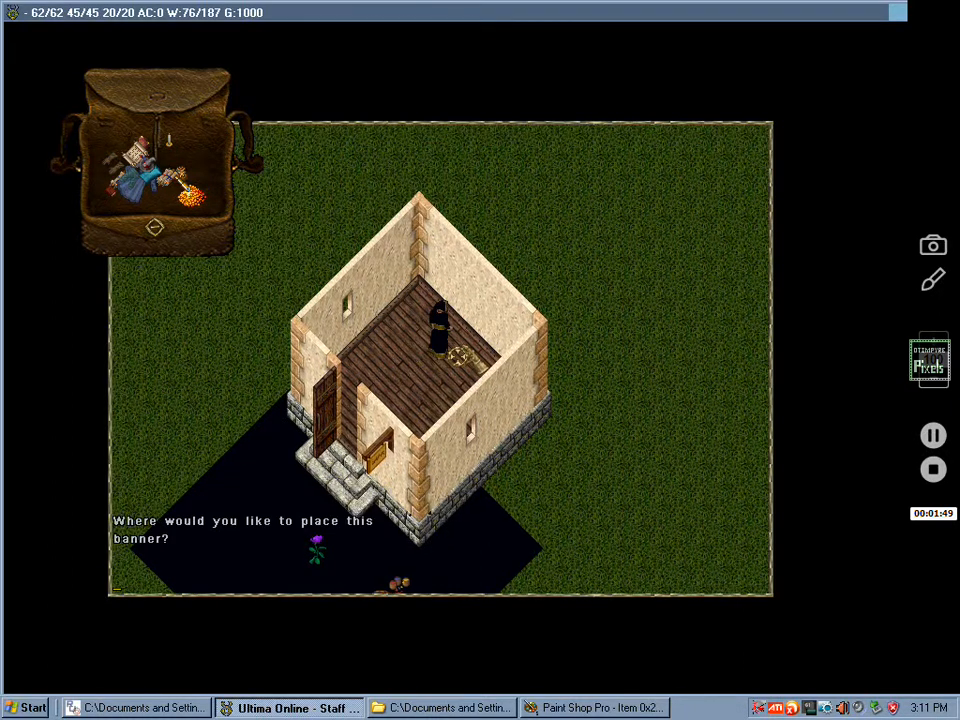
- Hang the banner from its deed on the inside wall of the house and set its hue to 1
left_click(457, 357)
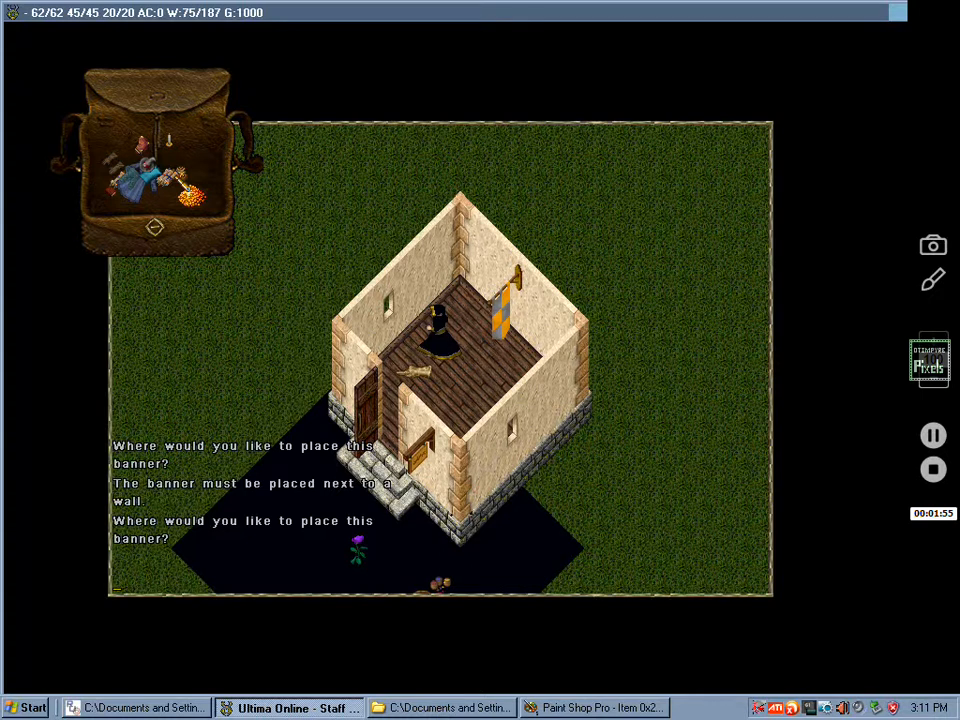
type("[set hue 1")
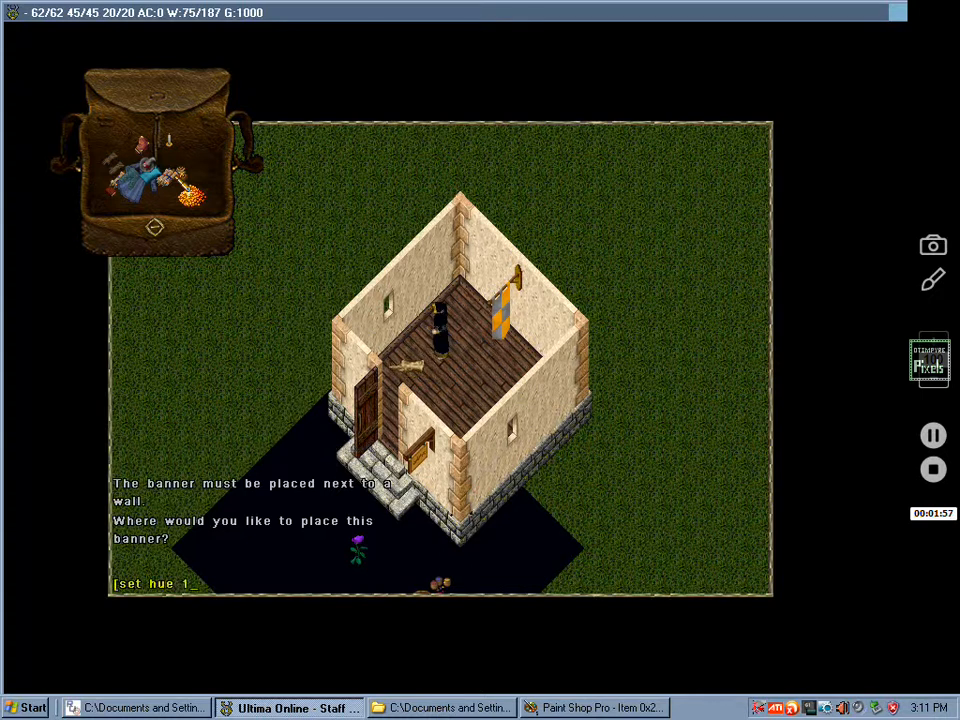
key("Return")
left_click(501, 313)
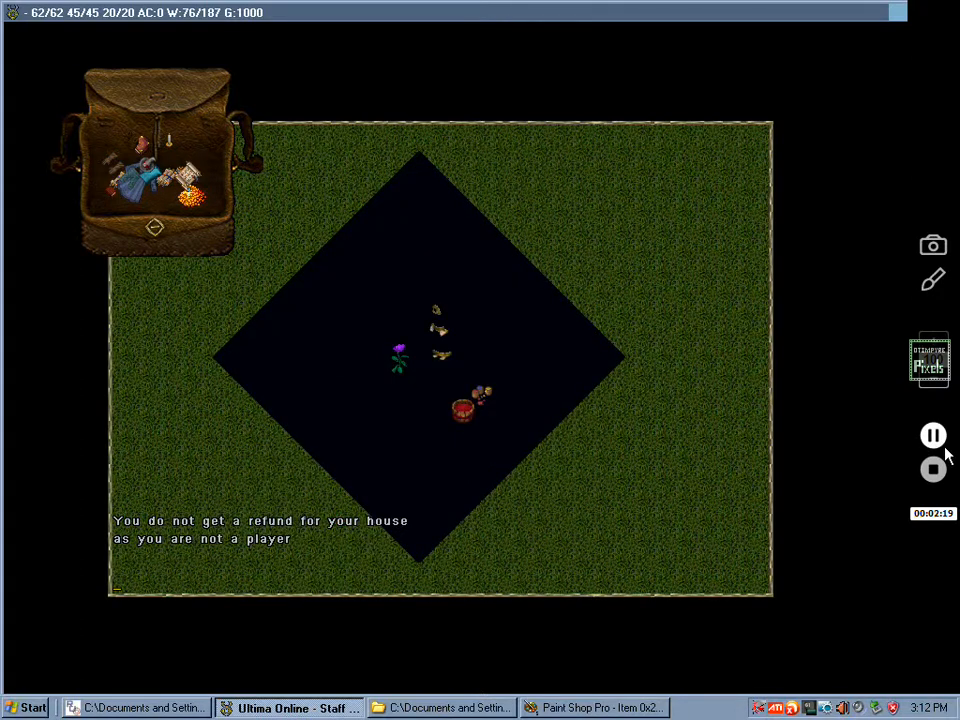
- Switch to Paint Shop Pro and reposition the Item 0x234B.bmp image window in the workspace
right_click(300, 706)
left_click(330, 697)
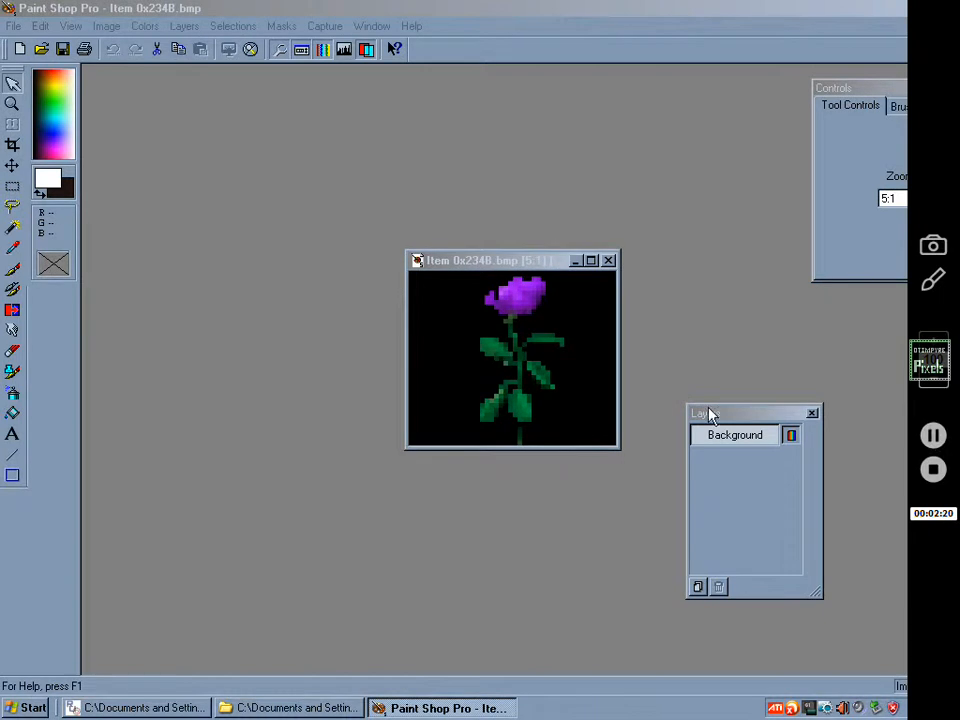
left_click_drag(519, 262, 235, 169)
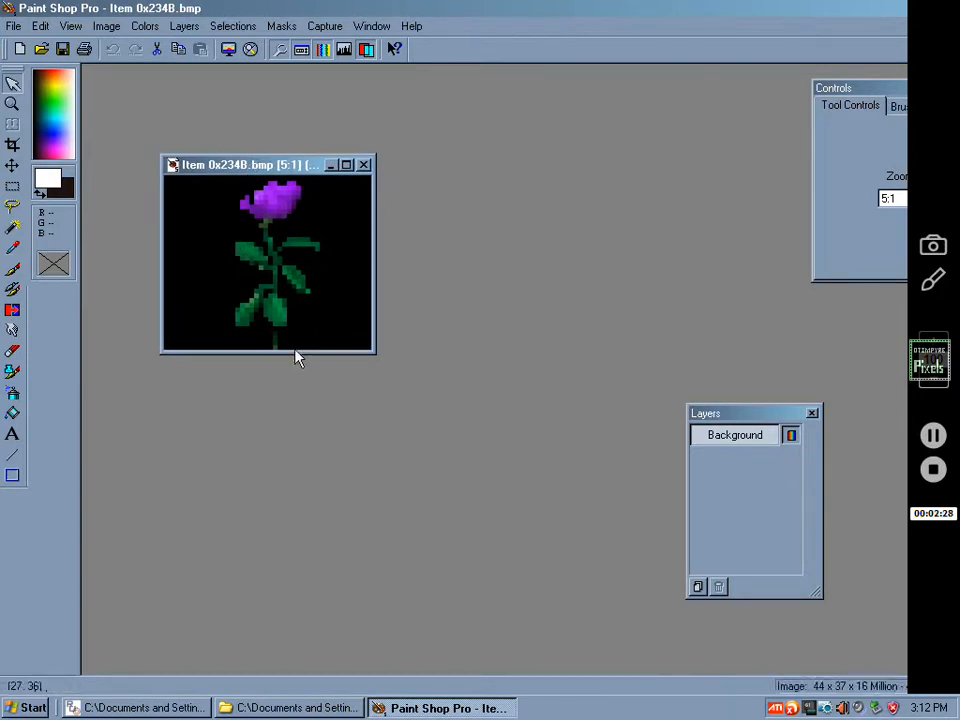
left_click_drag(258, 165, 268, 234)
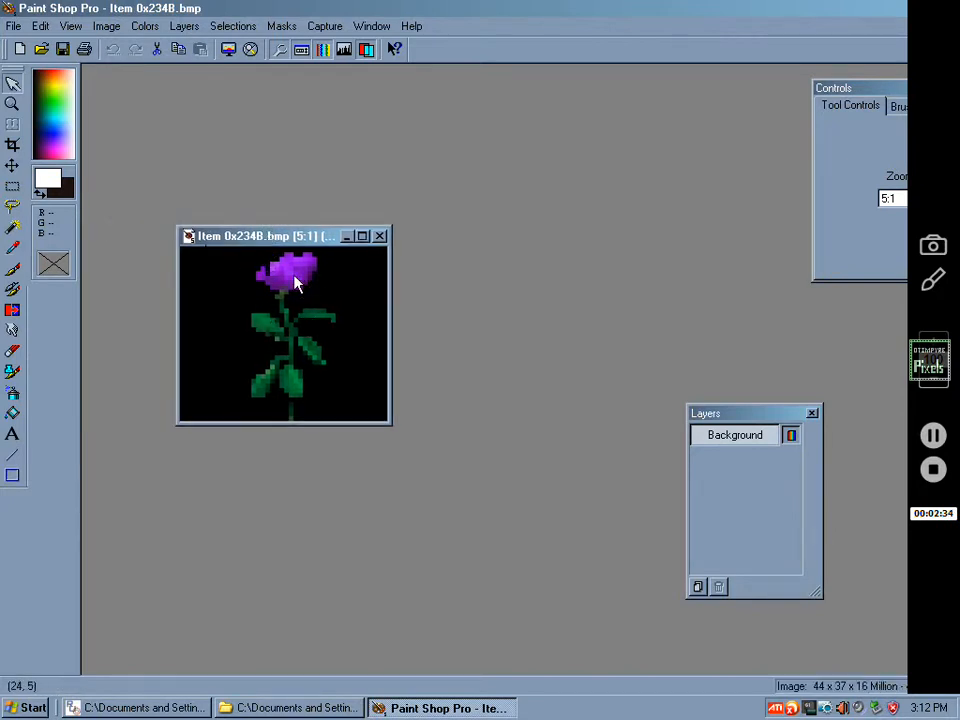
- Magnify the rose image to 9:1 to examine its petal and leaf pixels
left_click(290, 292)
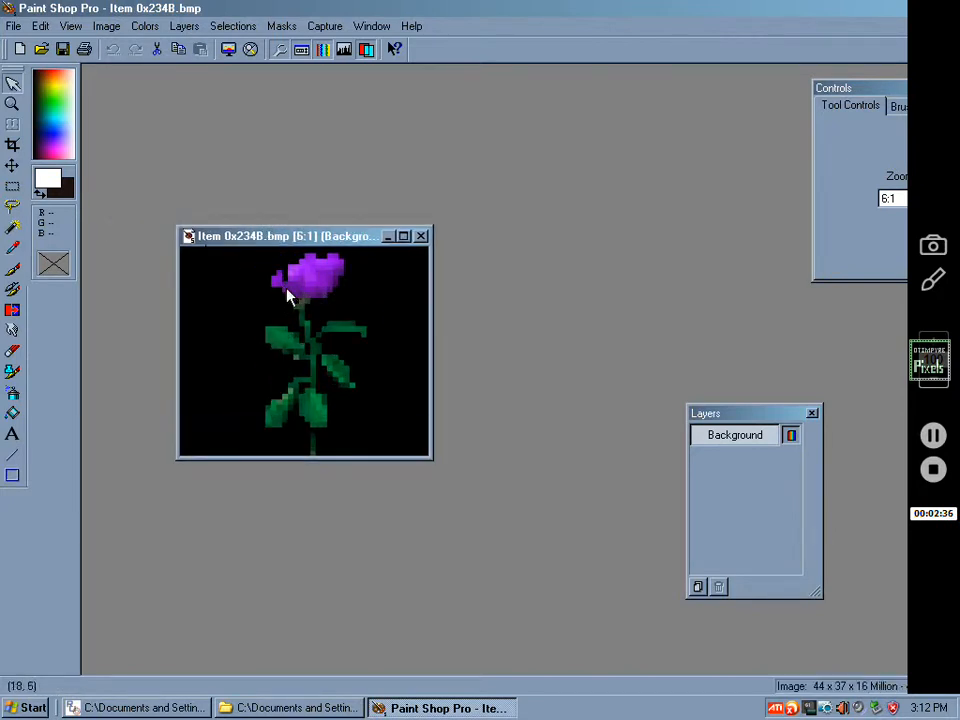
left_click(255, 360)
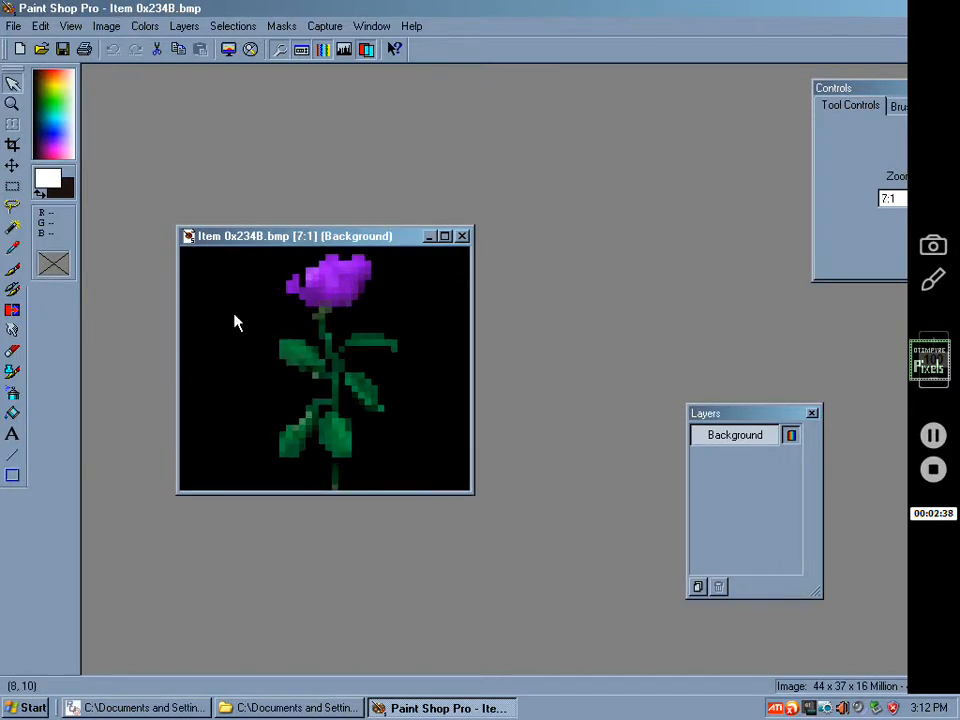
right_click(231, 321)
scroll(227, 313, "up", 3)
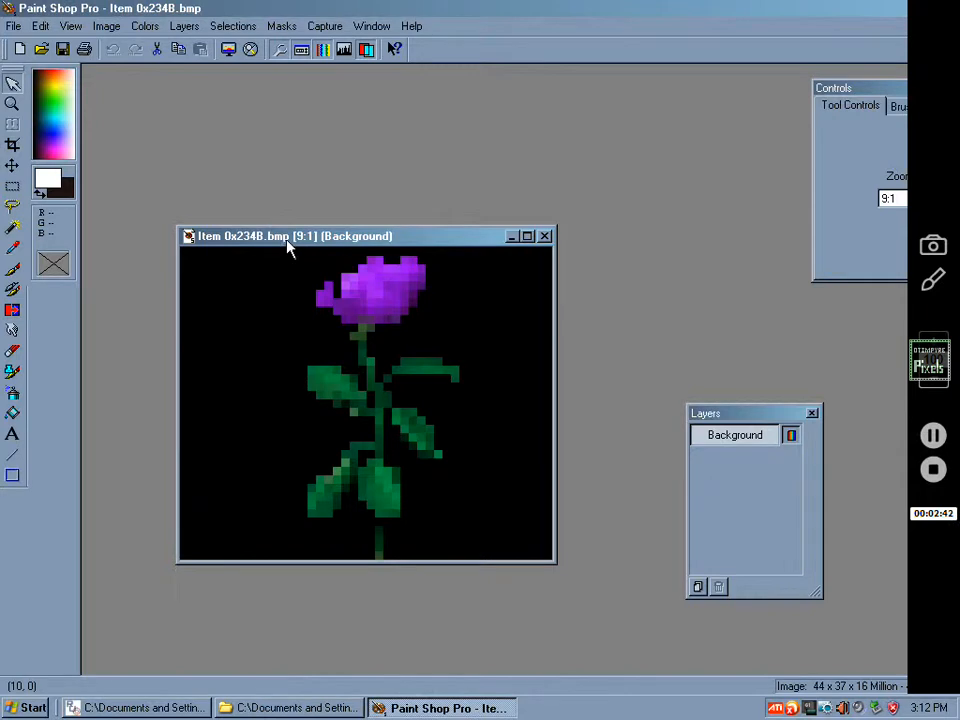
- Set the rose image's zoom to 8:1 and add a new layer named Rose
scroll(292, 265, "down", 1)
scroll(231, 341, "up", 2)
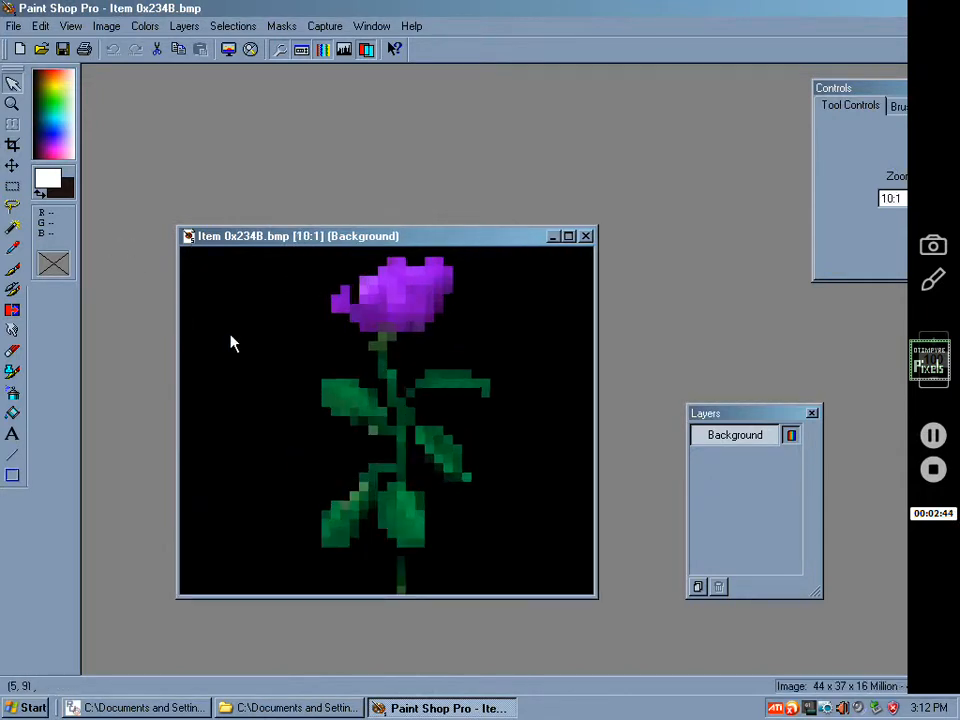
scroll(229, 348, "down", 2)
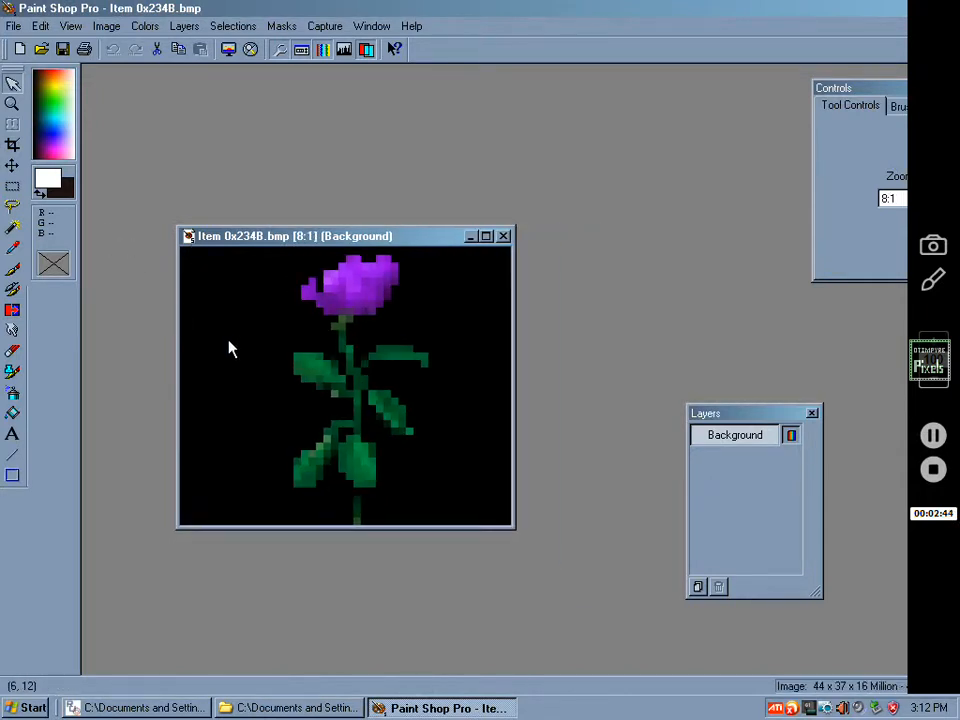
left_click(184, 29)
left_click(190, 44)
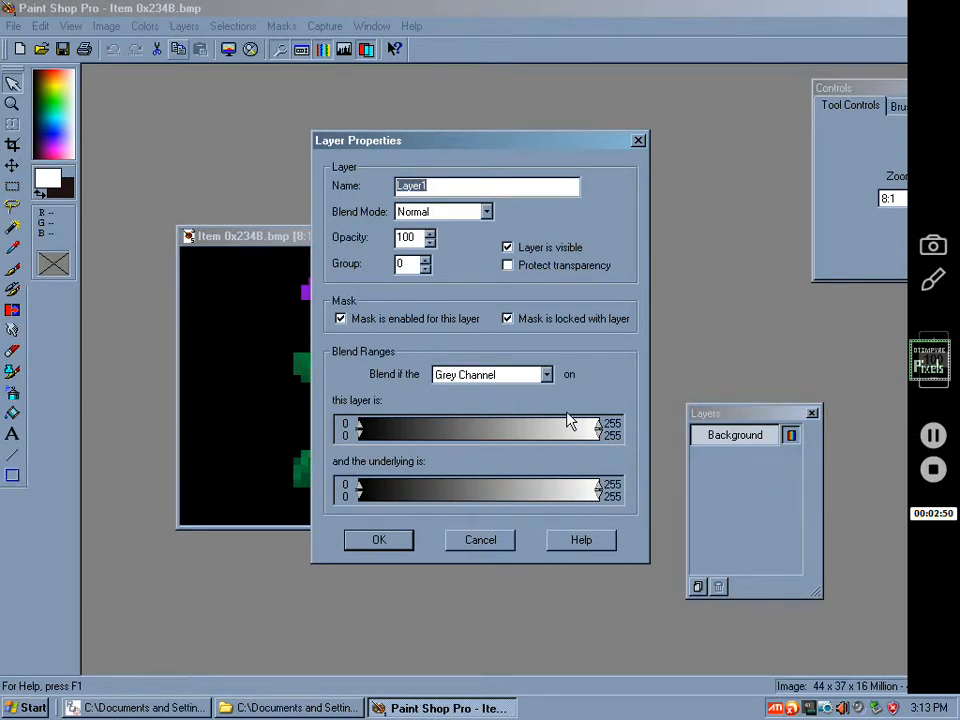
type("Rose")
left_click(358, 540)
- Add another new layer named Stem above the Rose layer
left_click(184, 26)
left_click(190, 41)
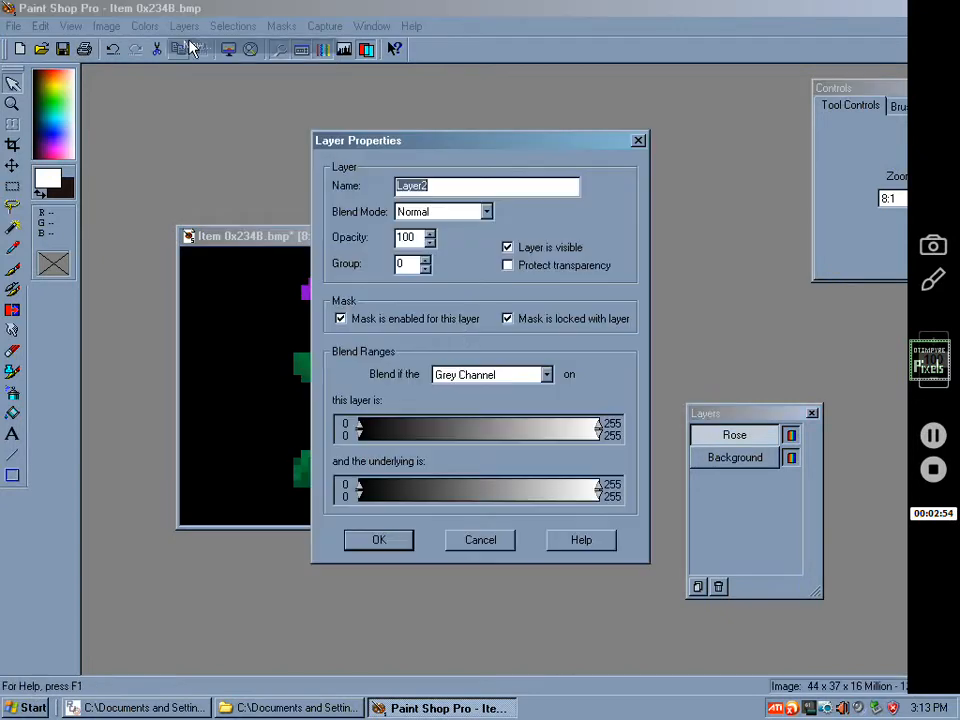
type("Stem")
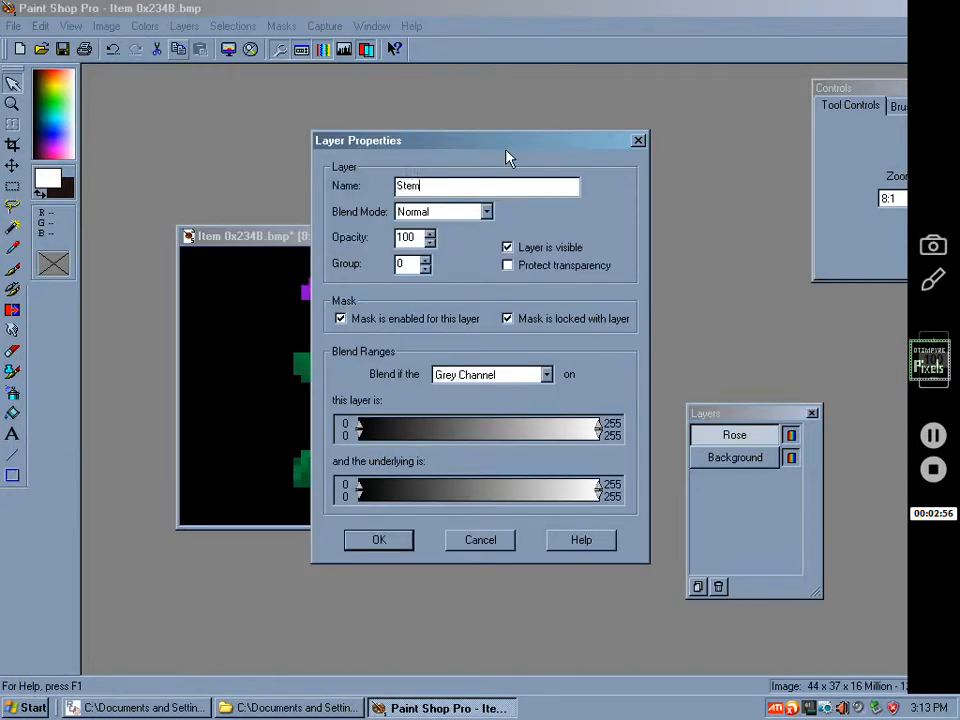
left_click(387, 543)
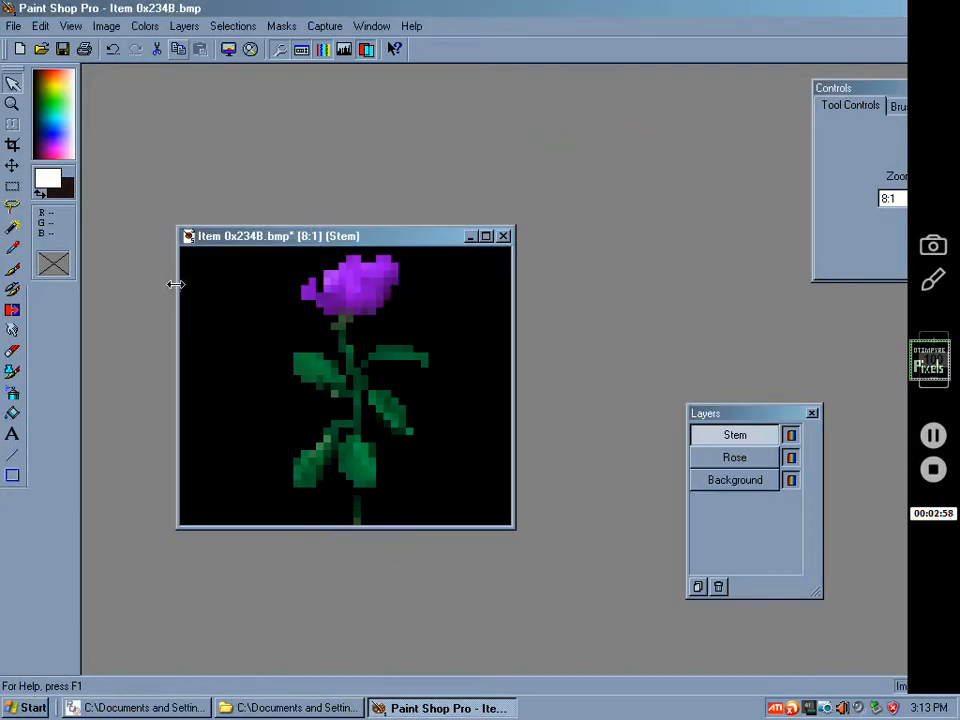
- Duplicate the Background layer
left_click(740, 484)
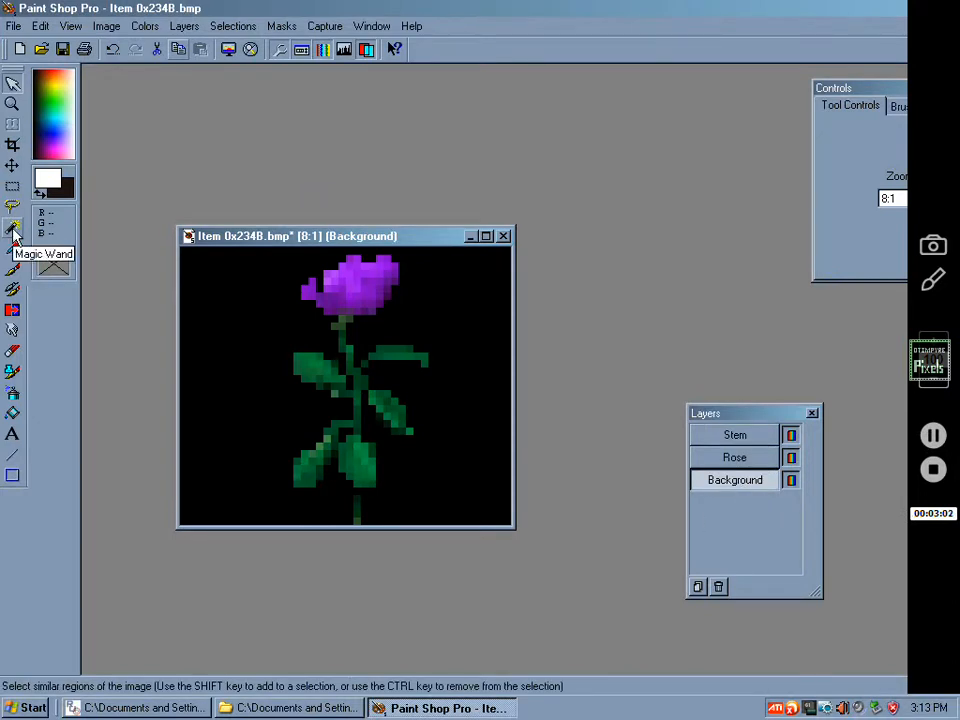
left_click(182, 26)
left_click(202, 61)
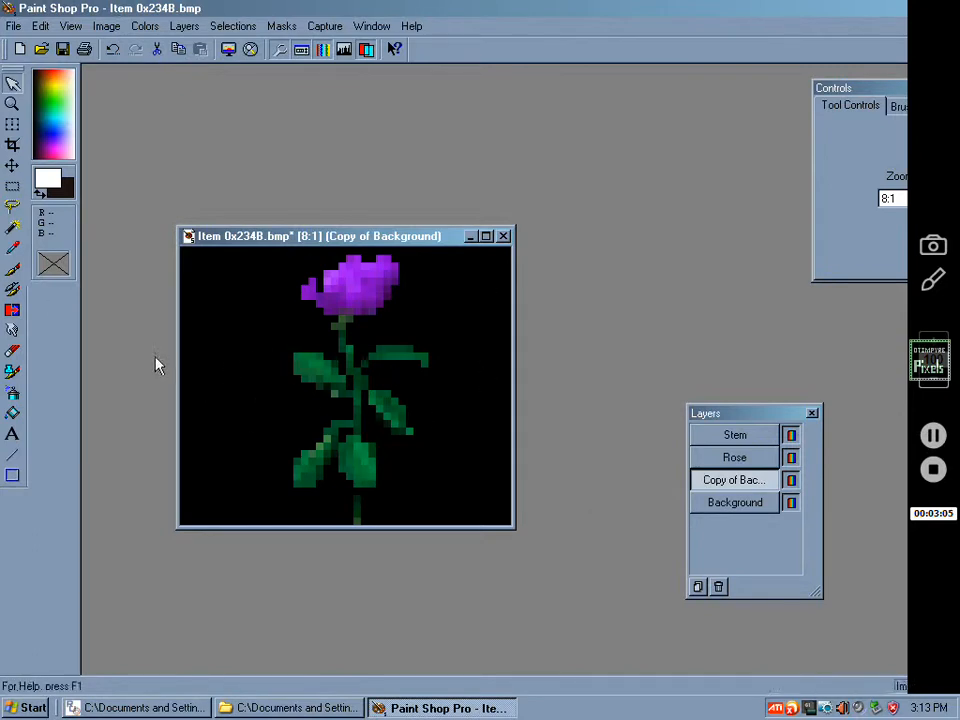
- Sample the image's black background colour and paint over the purple flower on the duplicated background layer
left_click(266, 296)
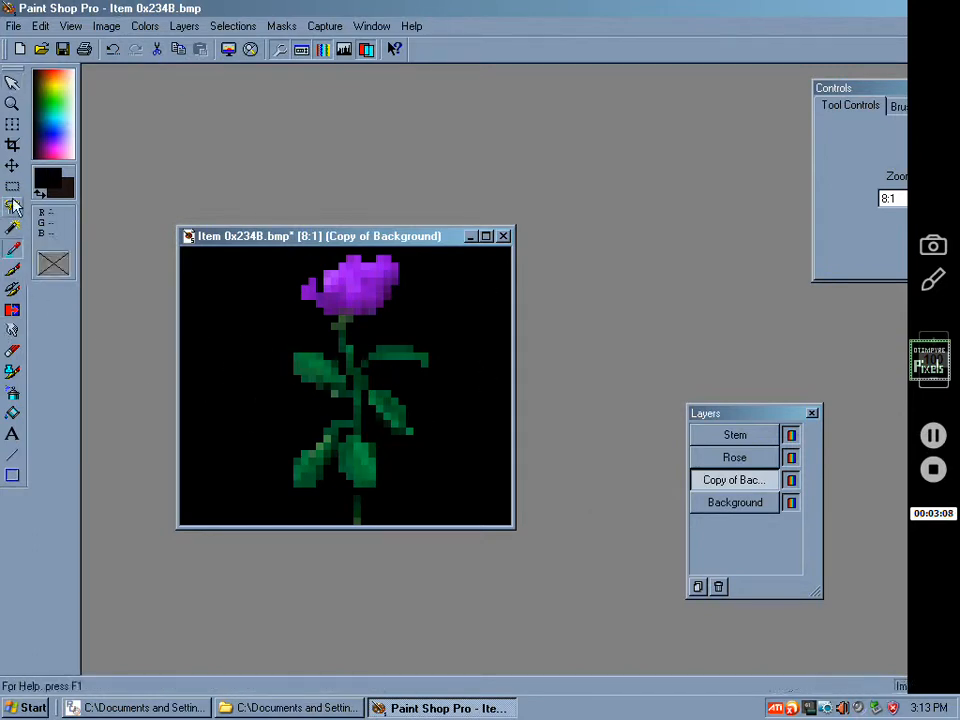
left_click(12, 268)
mouse_move(370, 302)
left_mouse_down()
mouse_move(327, 310)
mouse_move(389, 309)
mouse_move(290, 281)
mouse_move(350, 303)
mouse_move(296, 302)
mouse_move(403, 302)
mouse_move(314, 290)
mouse_move(373, 309)
mouse_move(358, 281)
mouse_move(318, 266)
mouse_move(331, 298)
mouse_move(339, 280)
mouse_move(359, 276)
mouse_move(344, 280)
mouse_move(373, 289)
mouse_move(346, 270)
mouse_move(349, 259)
mouse_move(443, 270)
mouse_move(336, 264)
left_mouse_up()
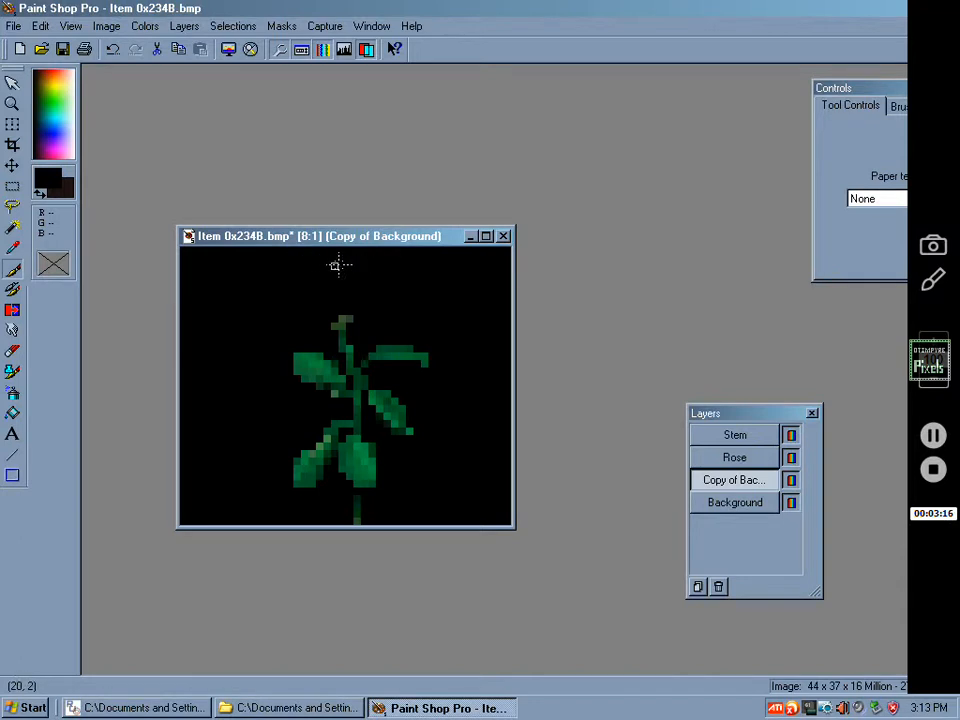
- Select the black area around the stem with the Magic Wand, invert the selection, and copy the stem and leaves
left_click(12, 227)
left_click(212, 339)
left_click(232, 28)
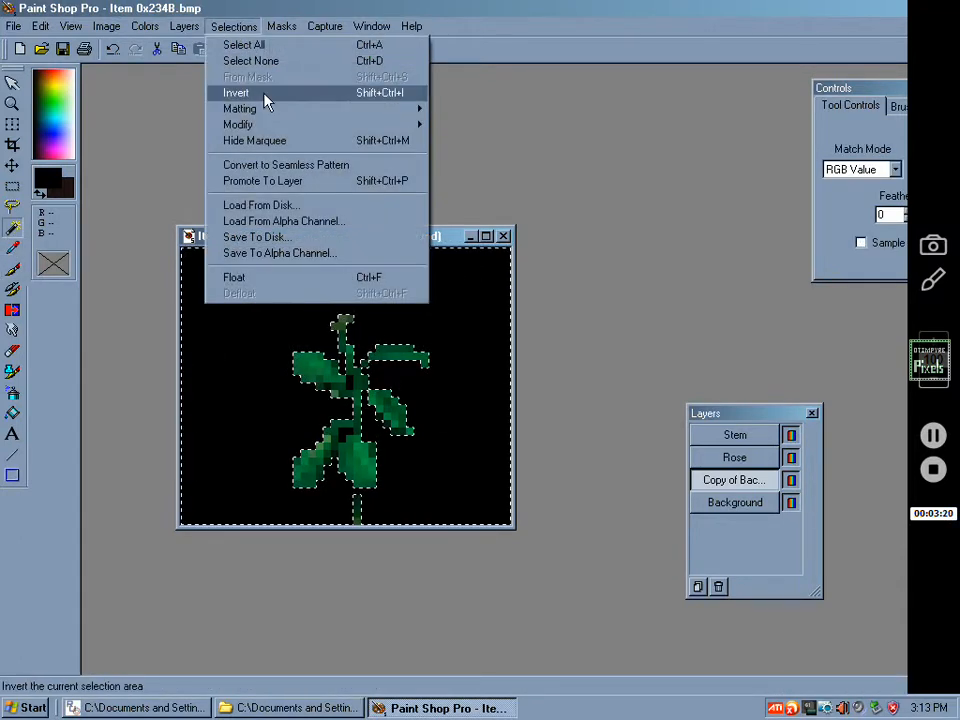
left_click(262, 100)
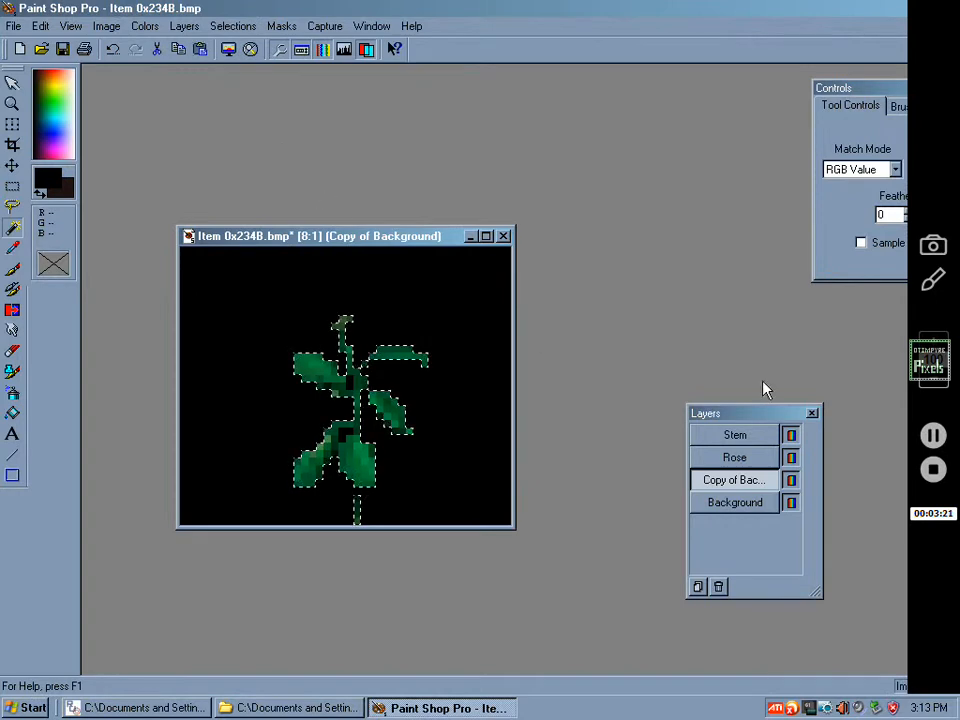
- Paste the stem and leaves into the selection on the Stem layer and clear the selection
left_click(752, 437)
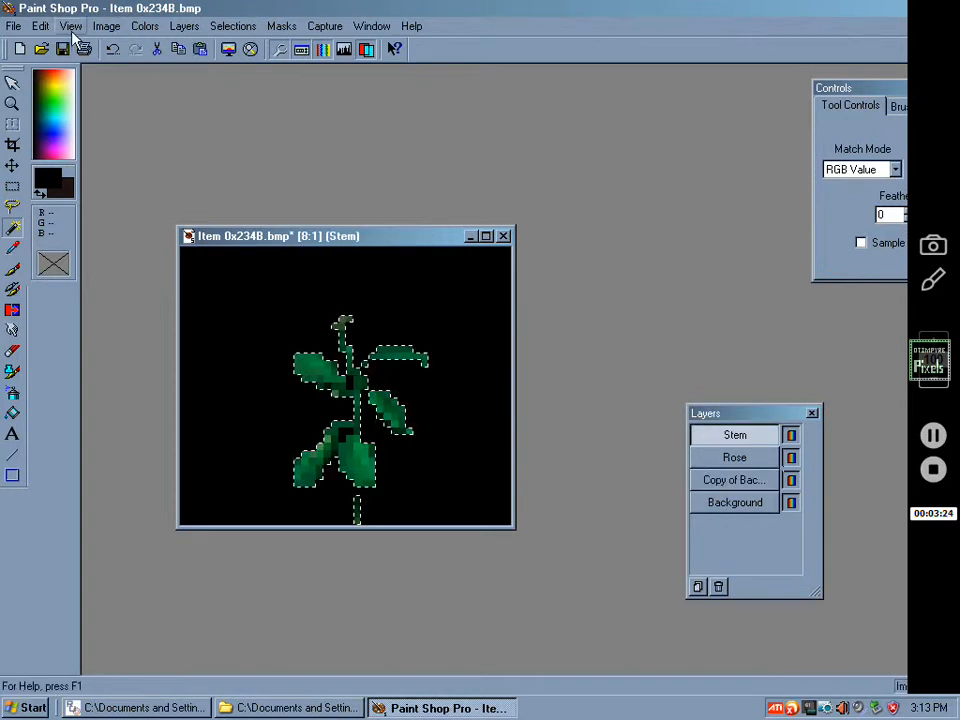
left_click(40, 26)
mouse_move(90, 150)
left_click(287, 213)
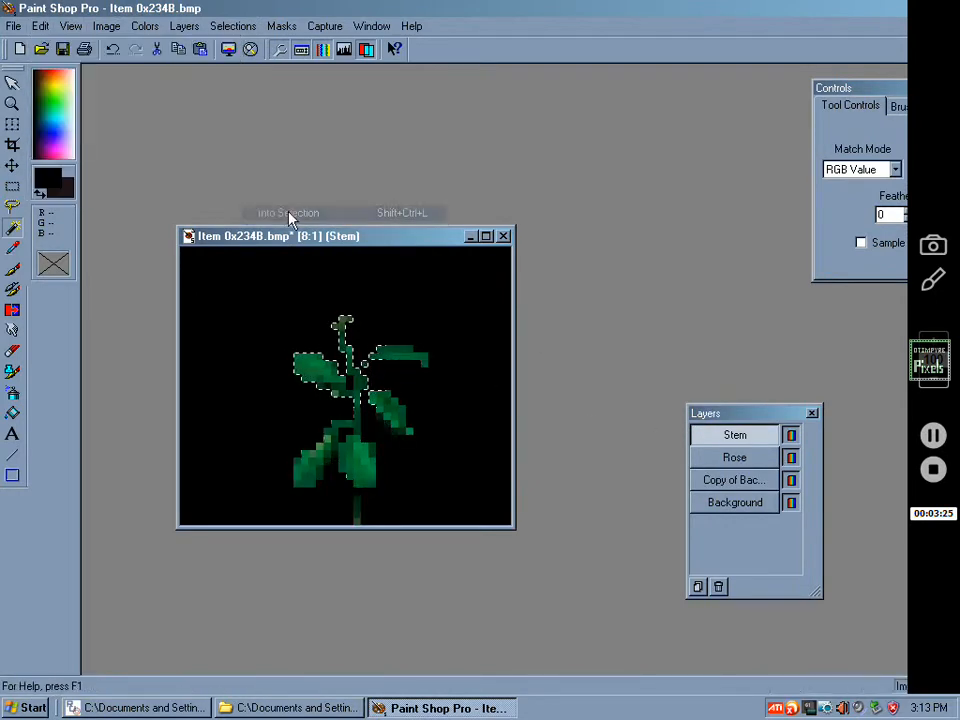
left_click(234, 26)
left_click(250, 61)
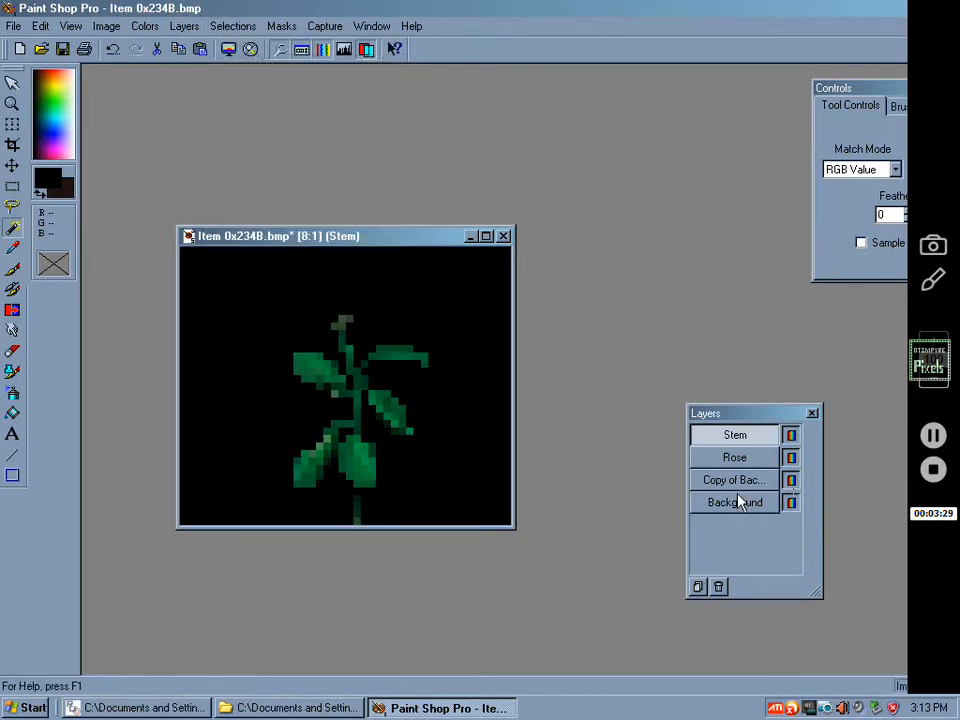
- Activate the Background layer and hide the Rose layer and the duplicated background layer
left_click(737, 502)
left_click(756, 482)
left_click(772, 501)
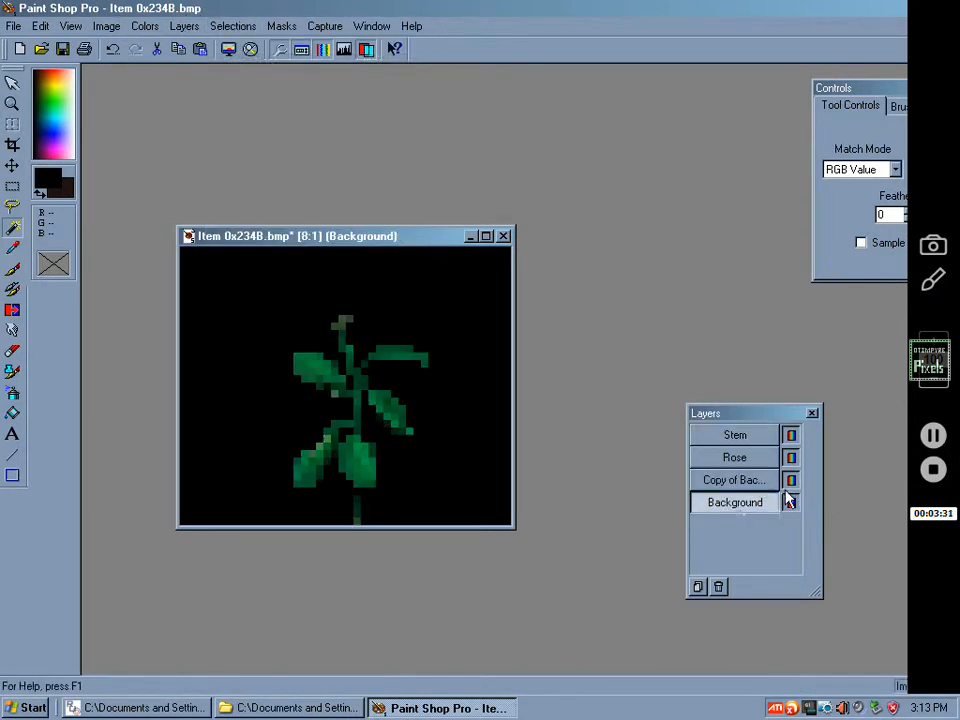
left_click(790, 480)
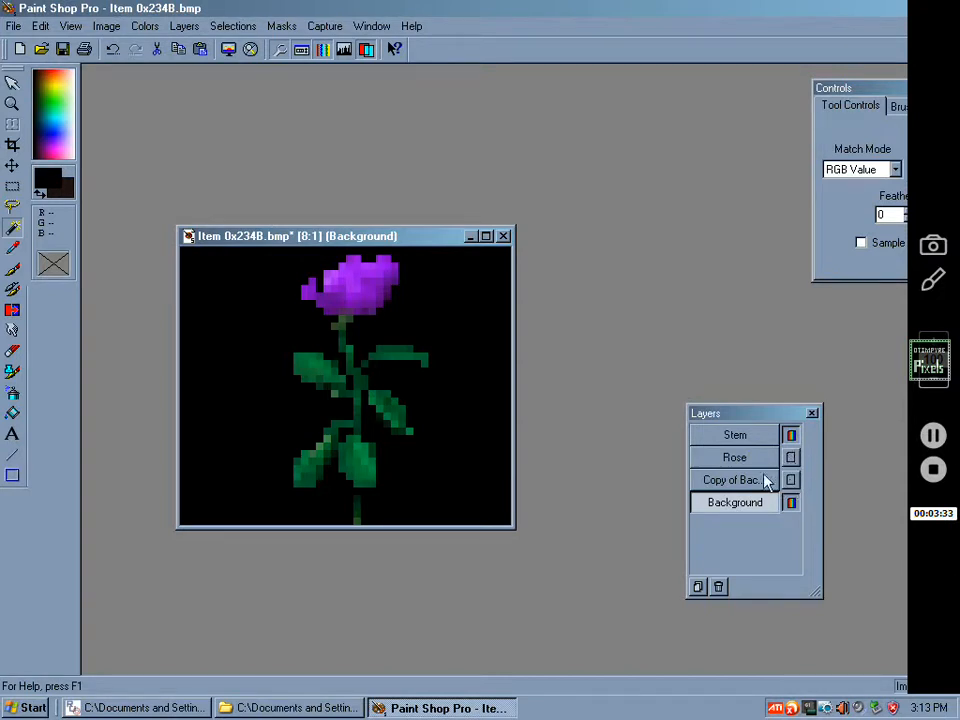
- Sample black from the area around the rose on the Background layer and activate the Paintbrush
left_click(219, 315)
right_click(230, 313)
left_click(16, 266)
left_click(13, 251)
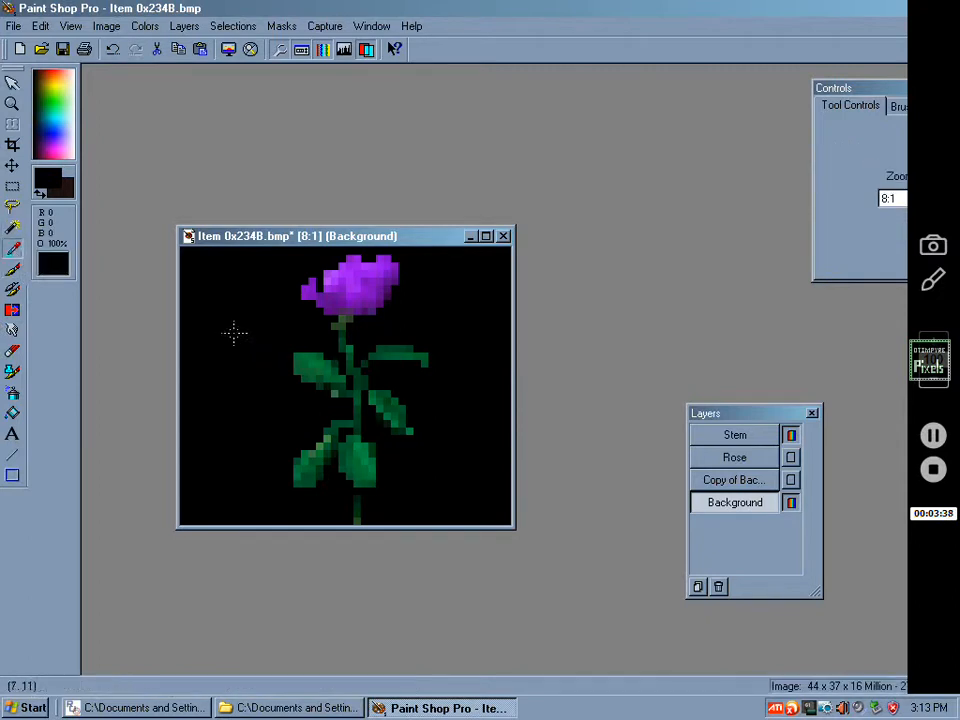
left_click(12, 268)
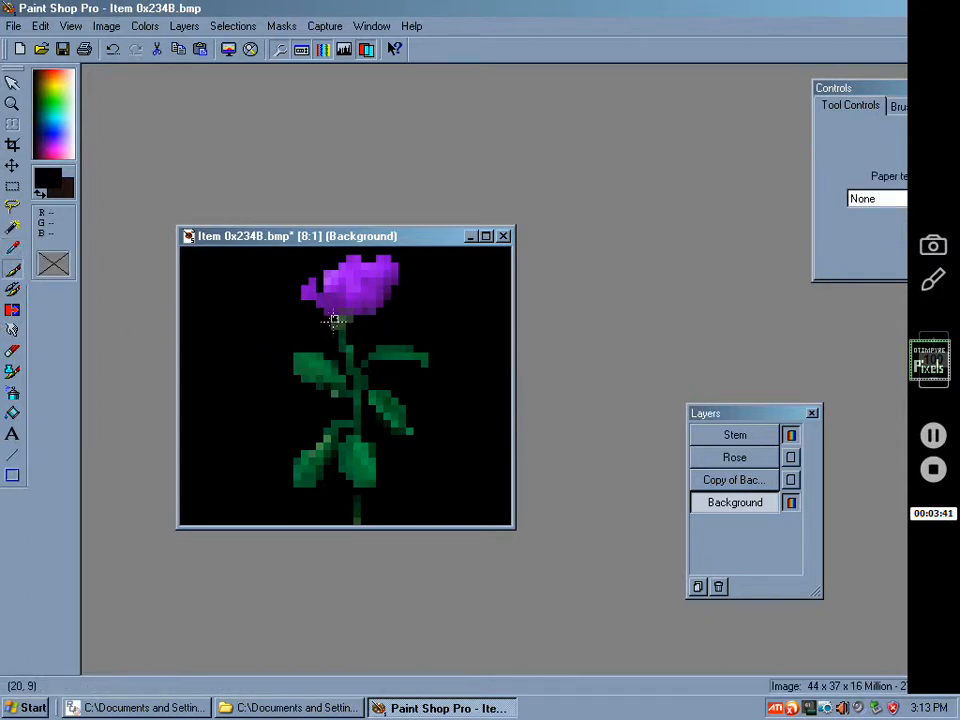
- Delete the duplicated background layer
left_click(713, 481)
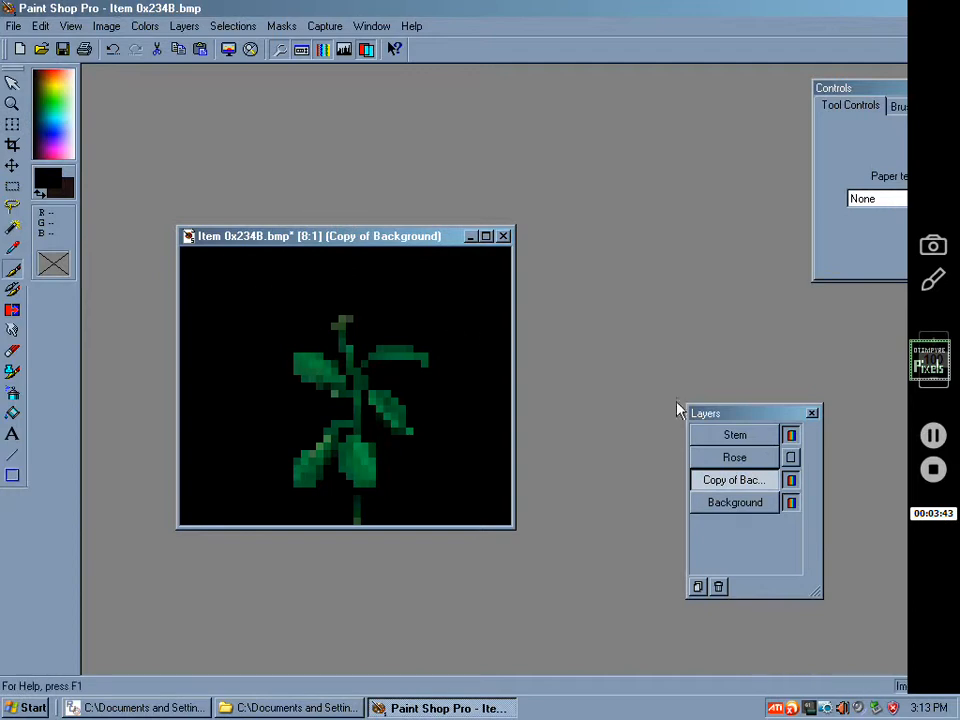
right_click(762, 482)
left_click(760, 517)
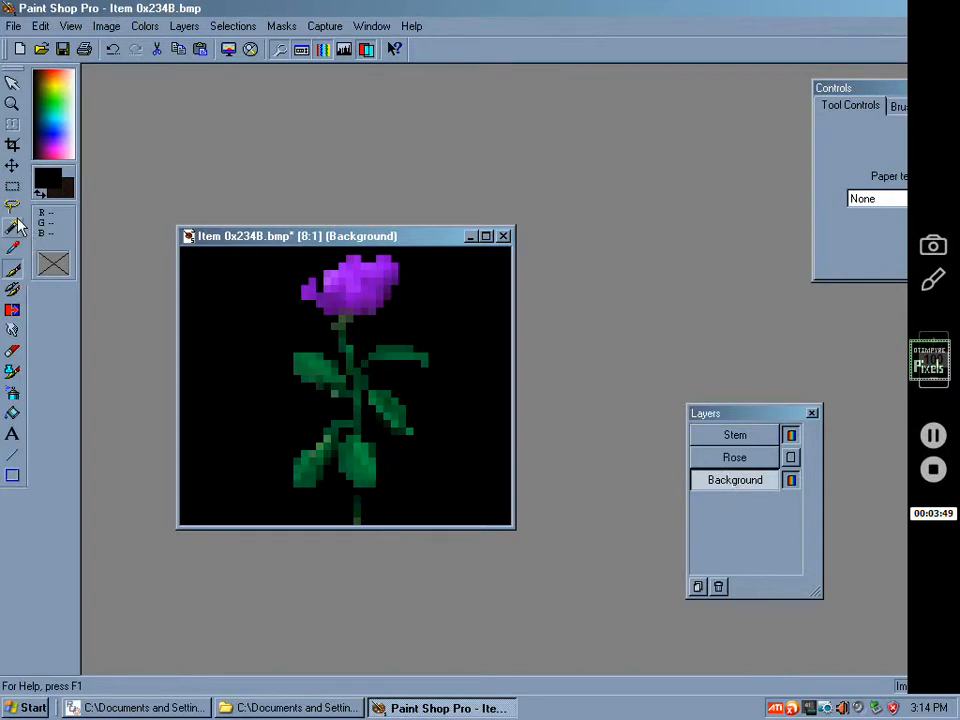
- Hide the Stem layer and paint the Background's stem and leaves black, enlarging the square brush to size 12
left_click(790, 437)
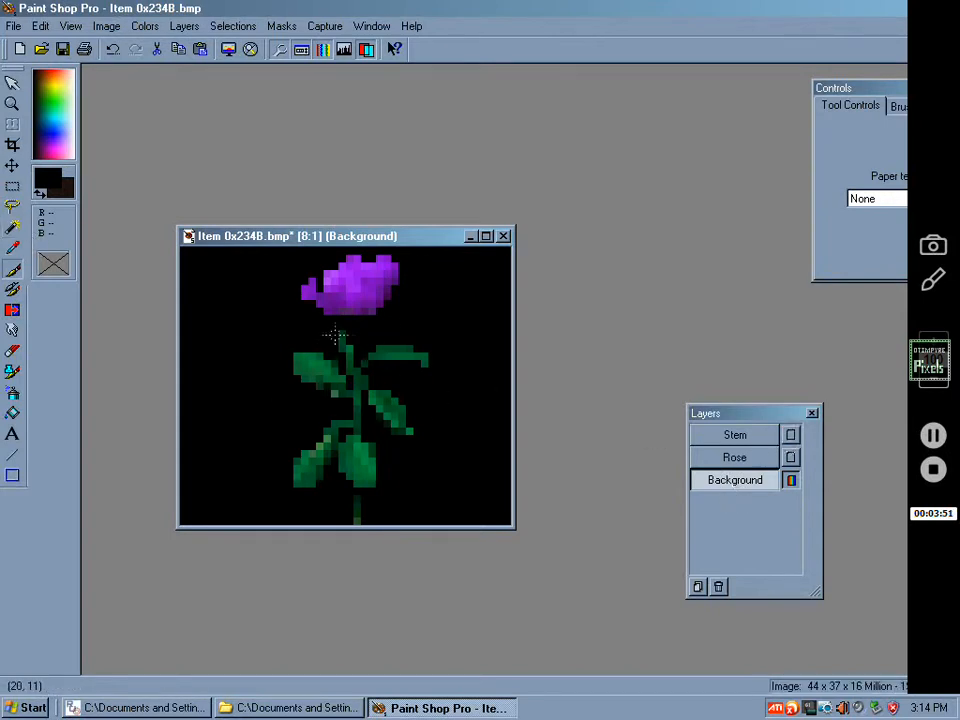
left_click_drag(336, 338, 367, 349)
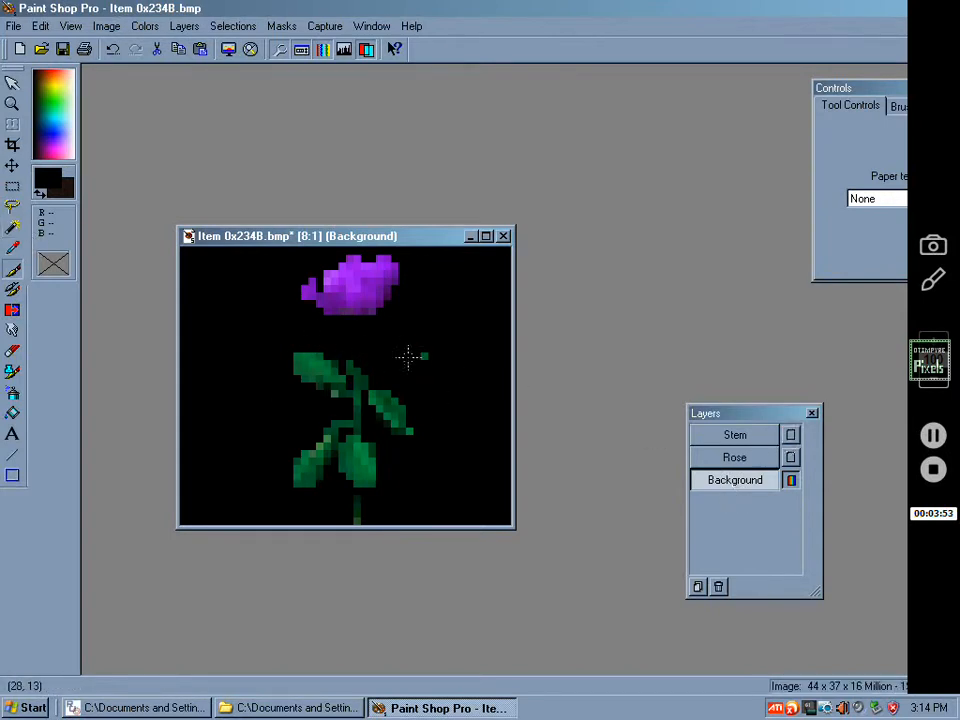
left_click_drag(858, 88, 748, 116)
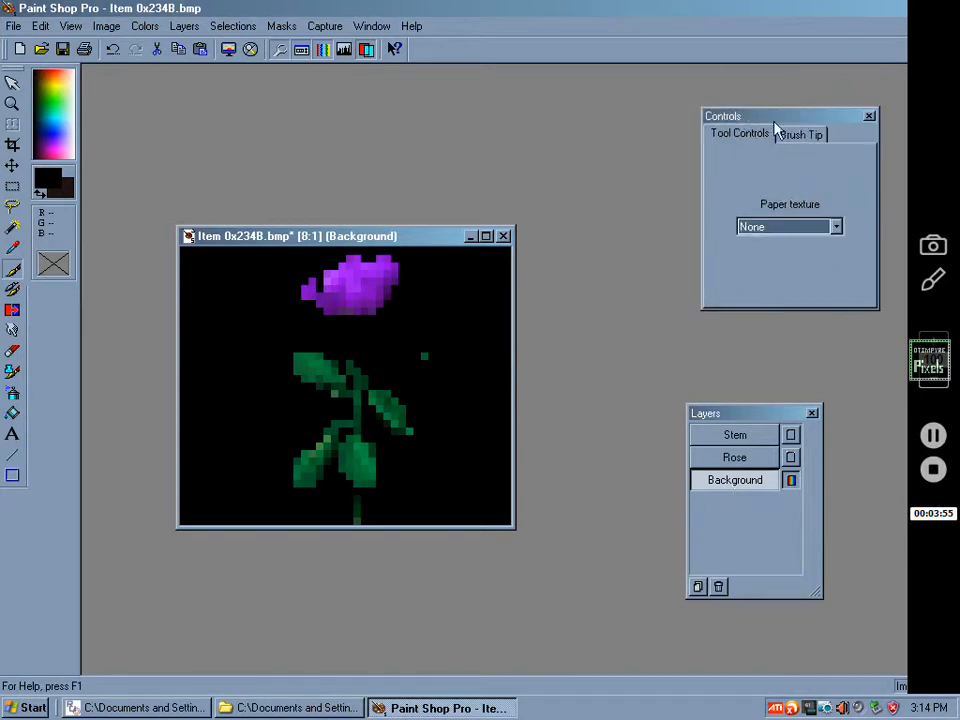
left_click(780, 132)
left_click(810, 214)
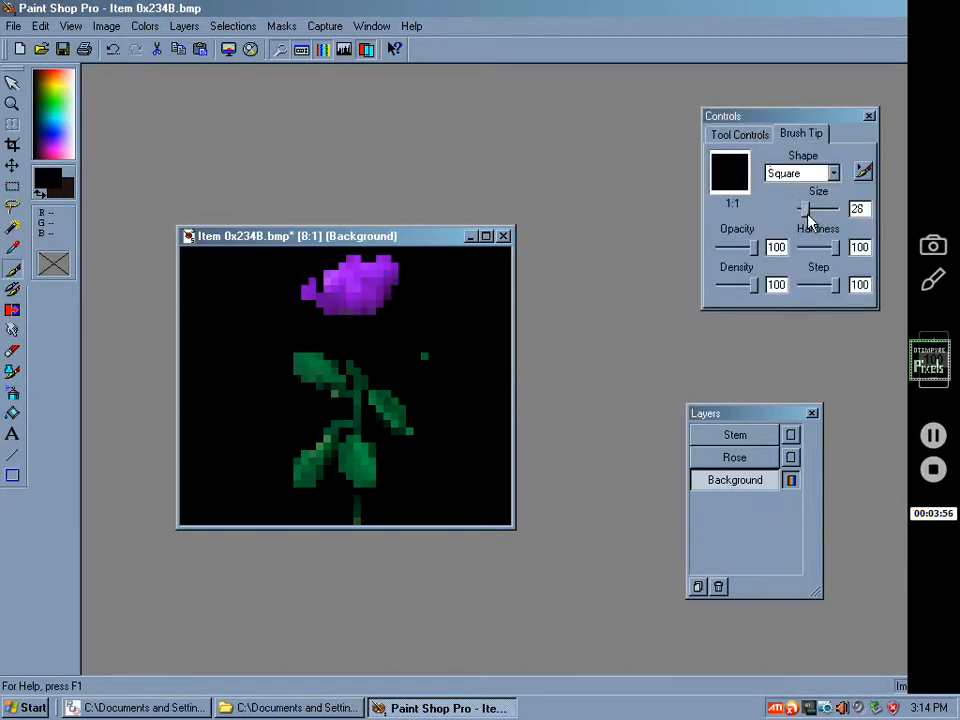
mouse_move(384, 411)
left_mouse_down()
mouse_move(384, 422)
mouse_move(328, 396)
mouse_move(328, 453)
mouse_move(358, 482)
mouse_move(414, 390)
left_mouse_up()
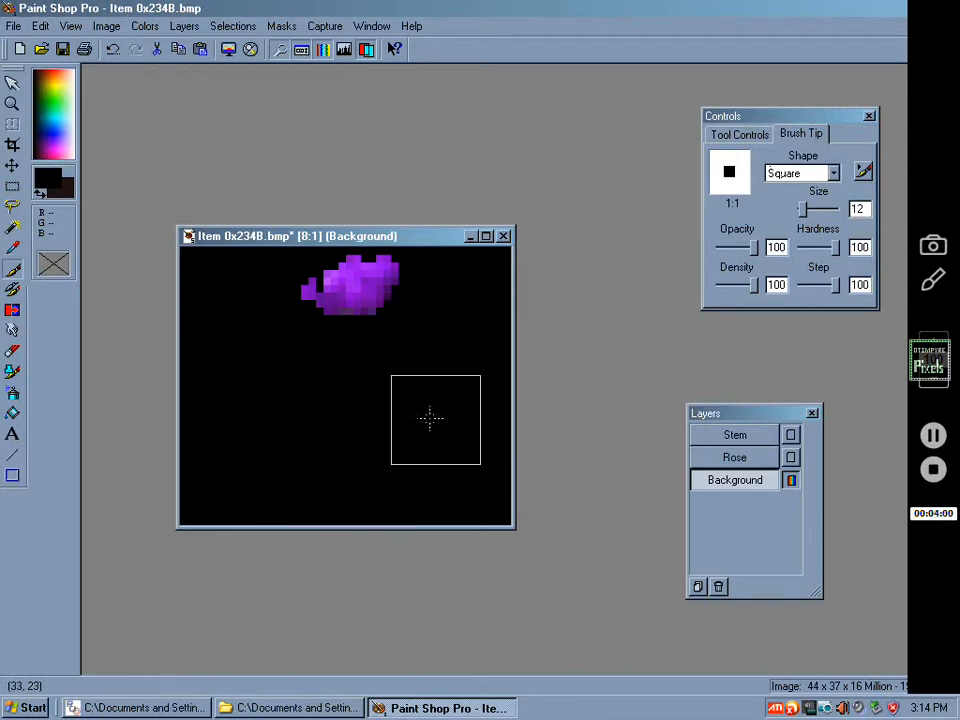
- Select the black area around the flower with the Magic Wand, invert the selection, and copy the purple flower
left_click(12, 228)
left_click(291, 379)
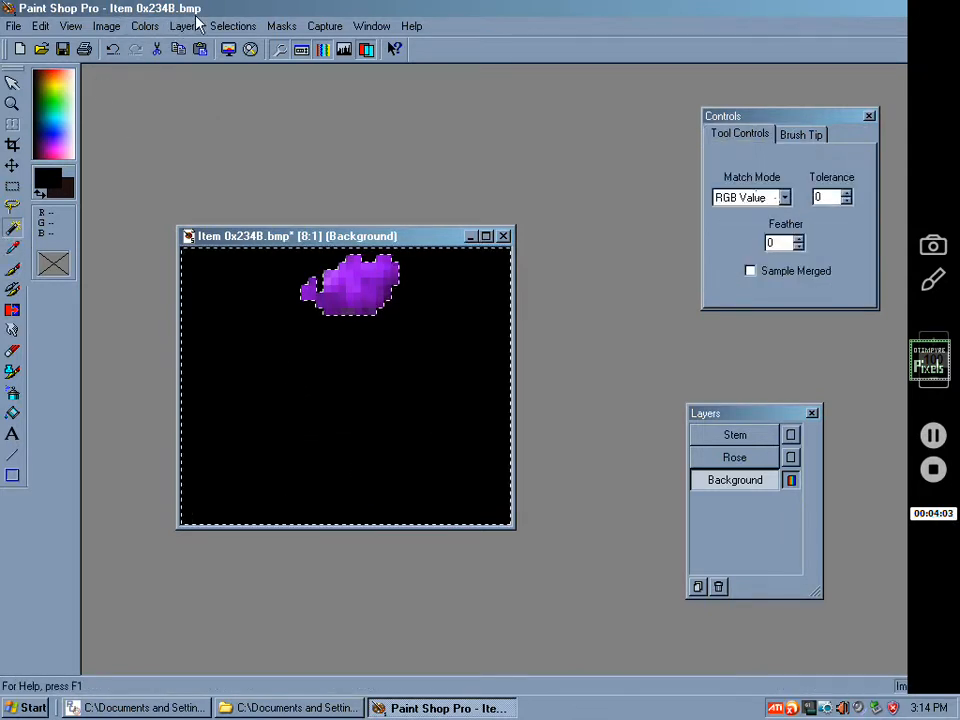
left_click(233, 26)
left_click(256, 95)
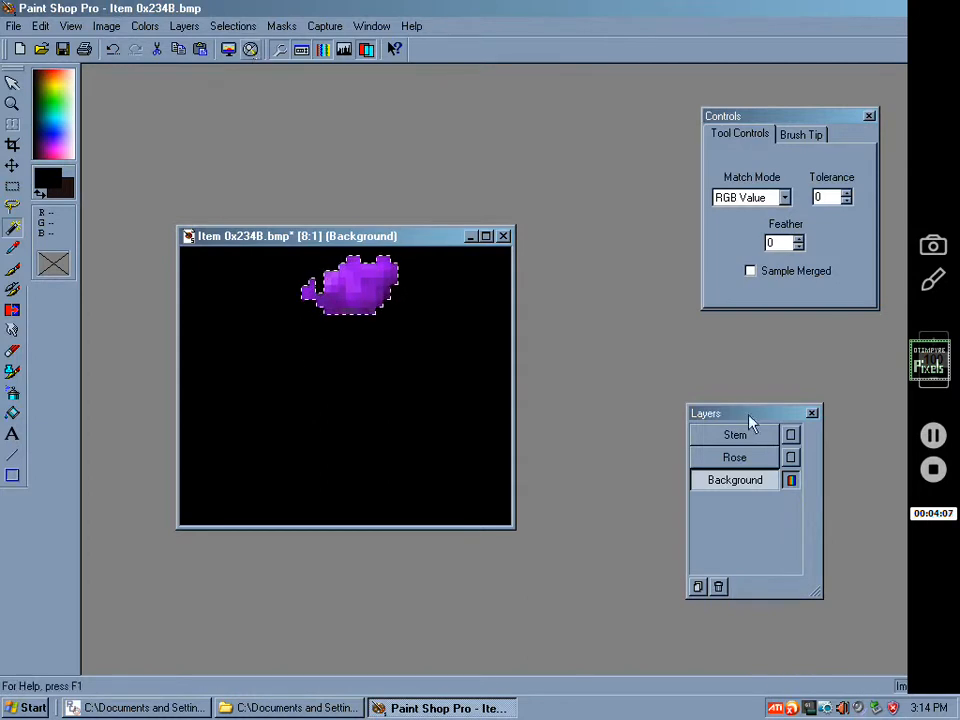
- Show the Stem and Rose layers, paste the flower into the selection on the Rose layer, and clear the selection
left_click(700, 440)
left_click(762, 461)
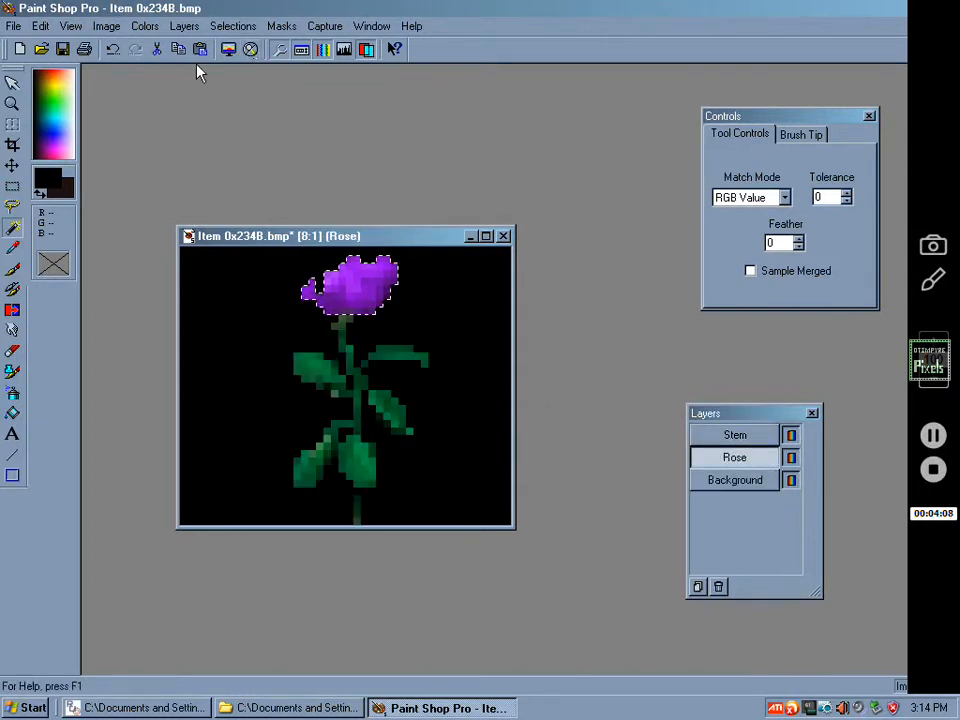
left_click(40, 26)
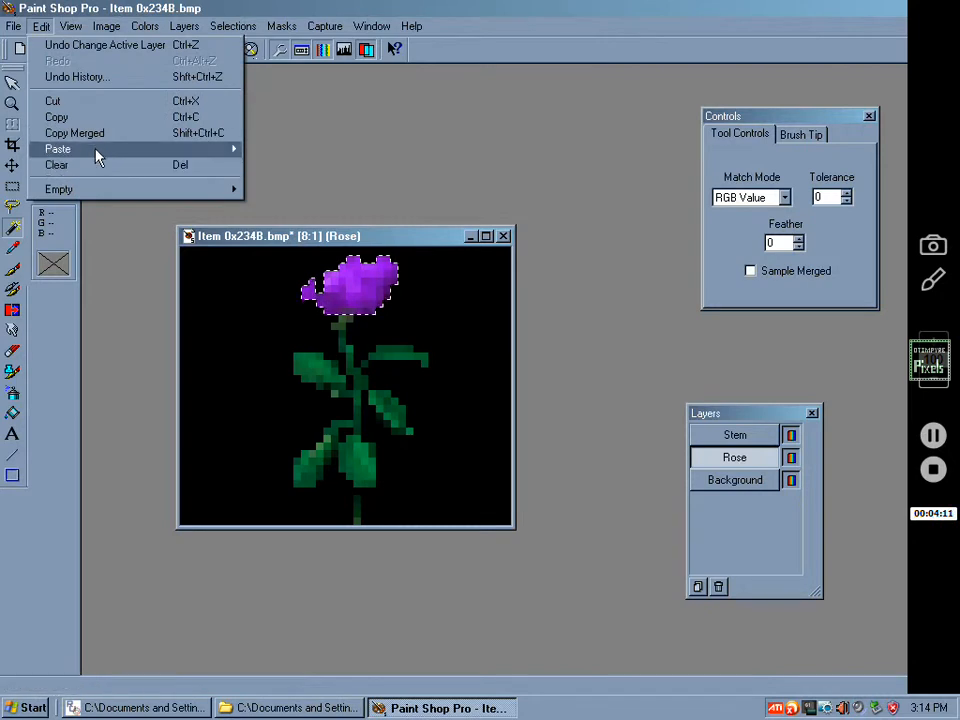
left_click(96, 149)
left_click(261, 213)
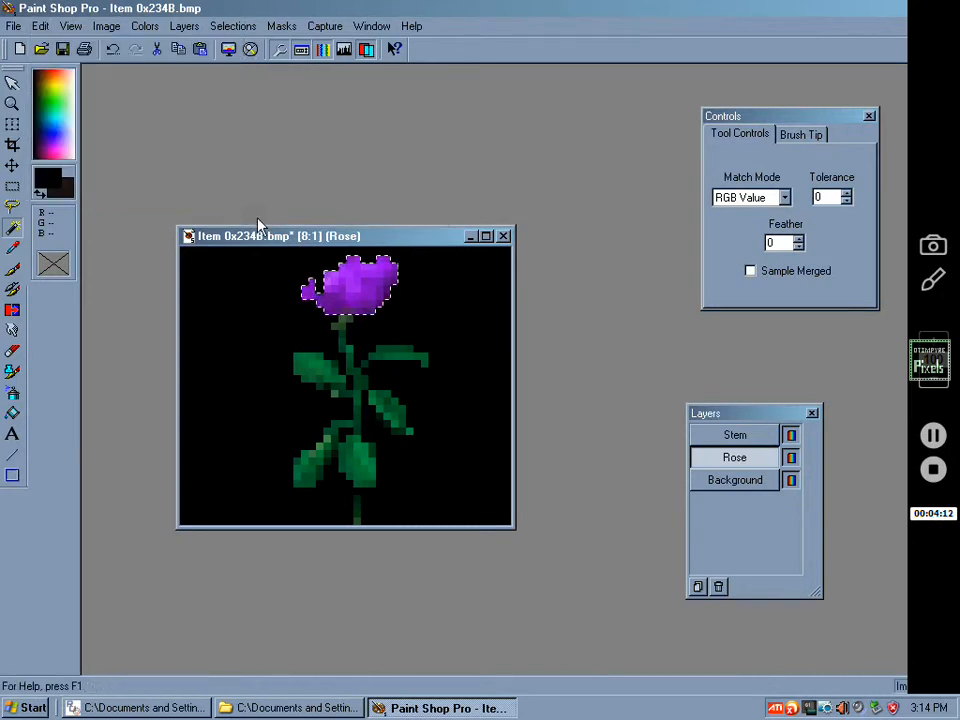
left_click(233, 26)
left_click(236, 63)
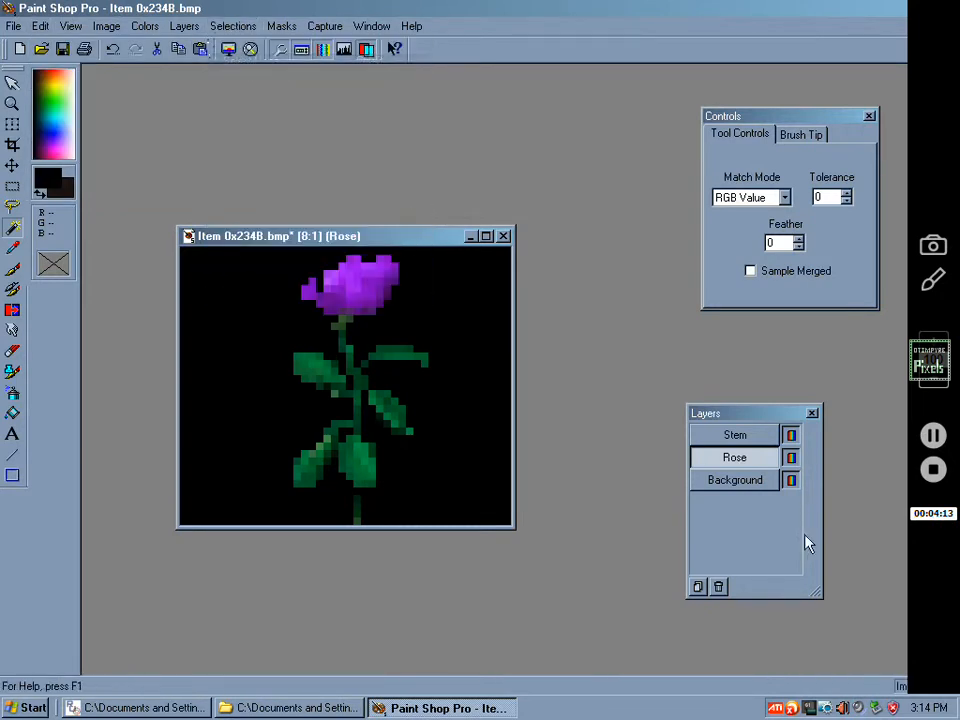
- Hide the Background layer and toggle the Stem layer's visibility to check the separated flower and stem
left_click(791, 481)
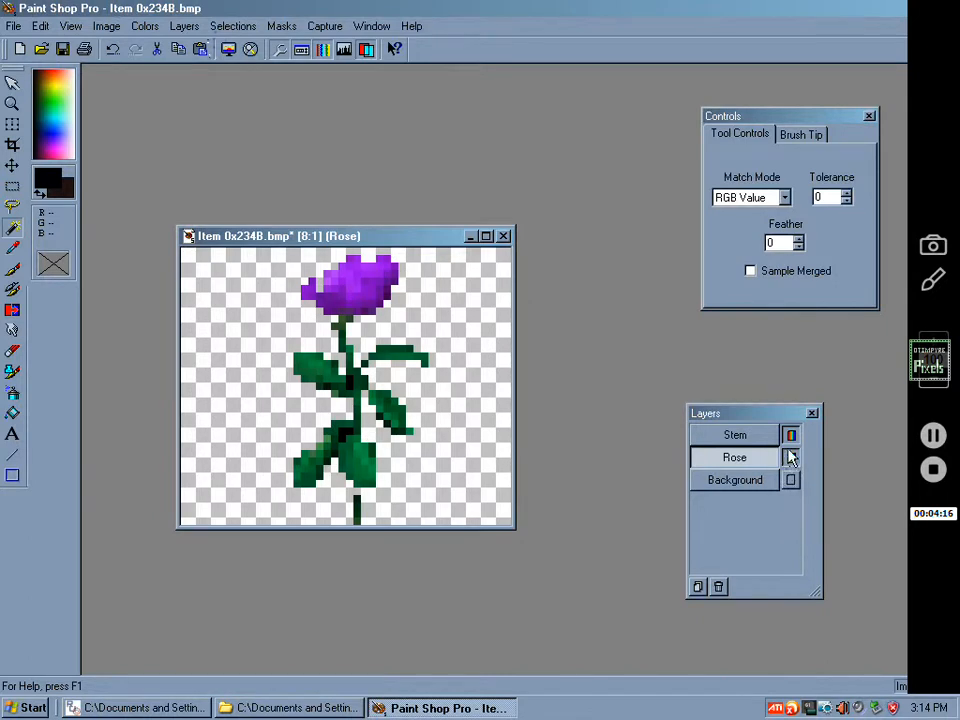
left_click(790, 435)
left_click(790, 435)
left_click(790, 435)
left_click(790, 435)
- On the Rose layer, select the empty area with the Magic Wand and invert the selection to isolate the purple flower
left_click(750, 437)
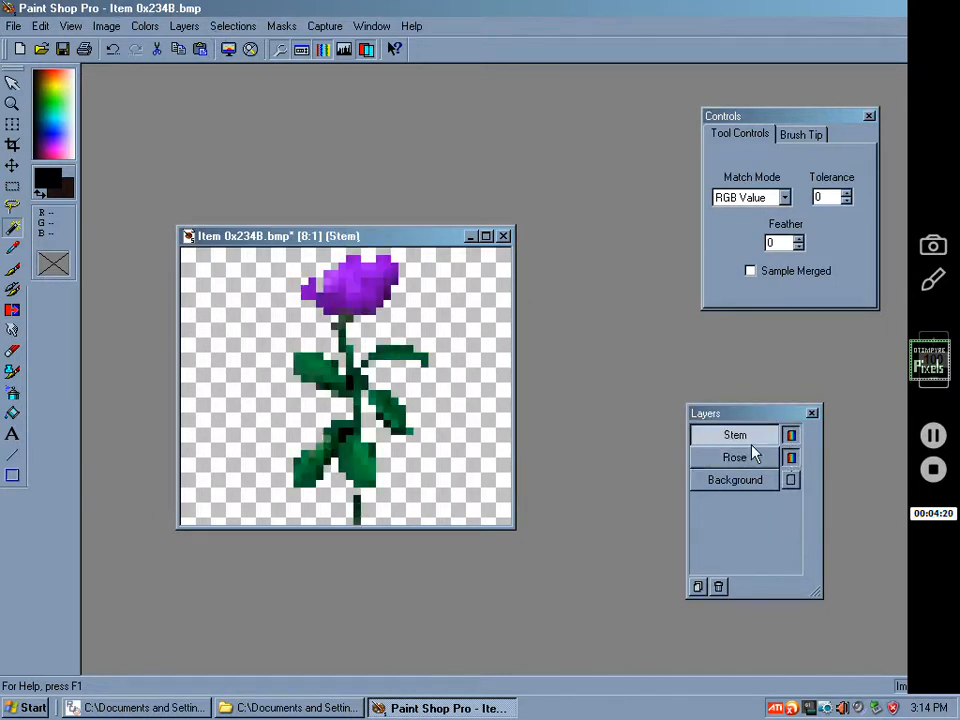
left_click(754, 459)
left_click(194, 325)
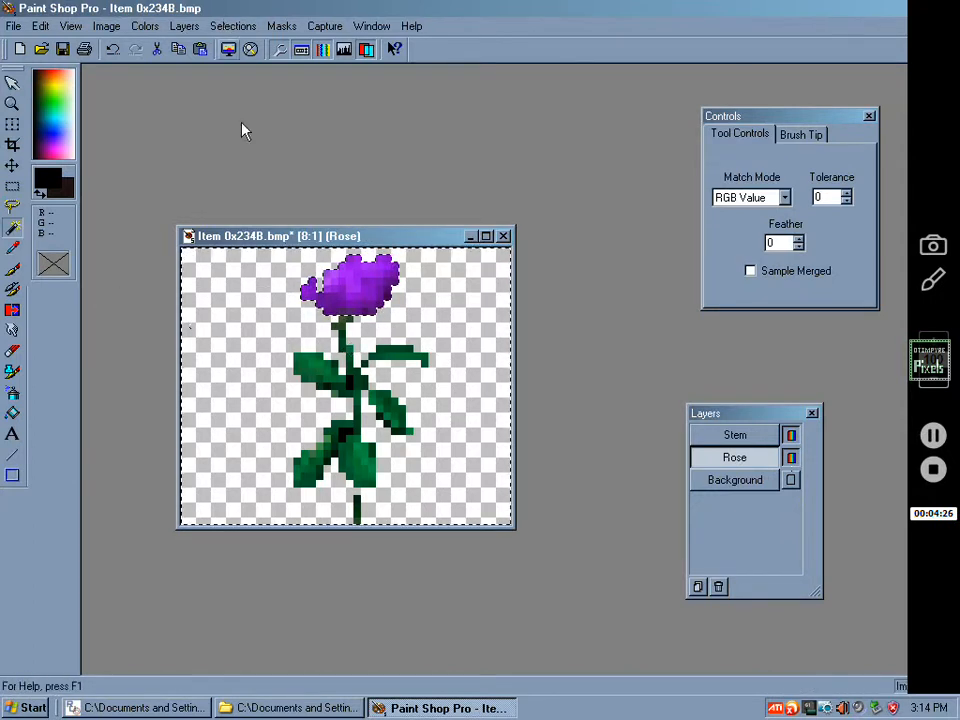
left_click(233, 27)
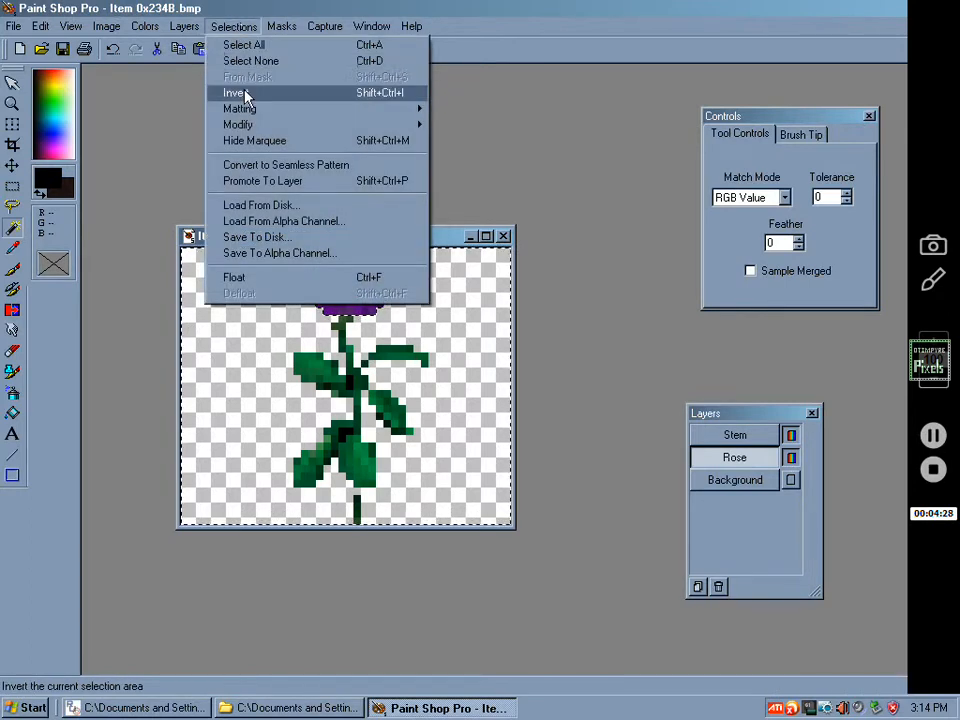
left_click(243, 93)
- Colorize the selected flower with hue 0 and saturation 0 to make it grey
left_click(146, 27)
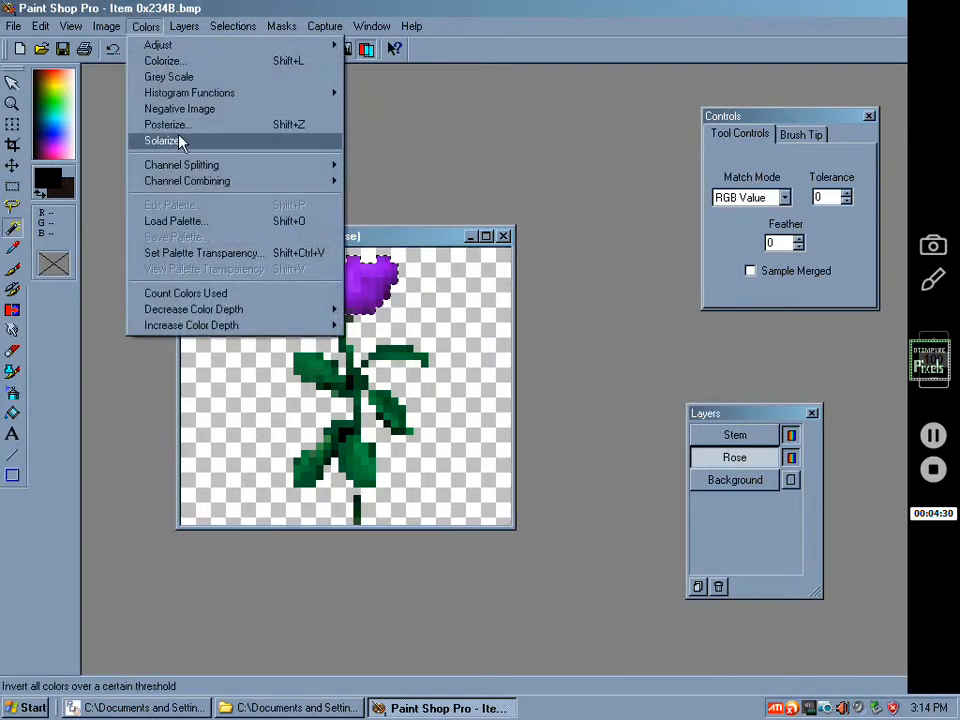
left_click(152, 62)
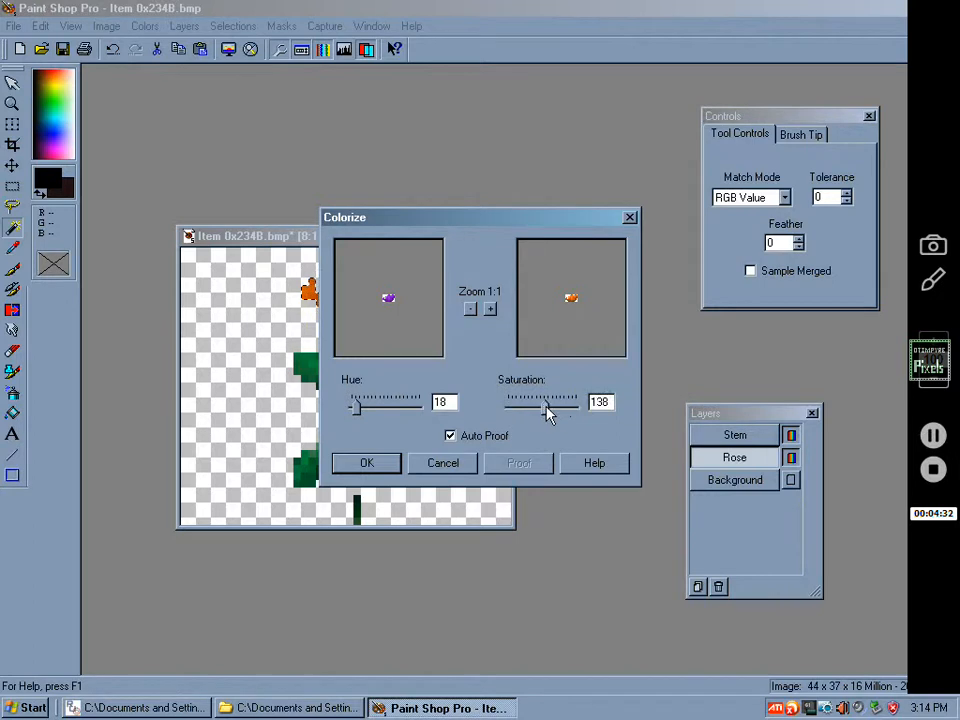
left_click_drag(547, 410, 435, 428)
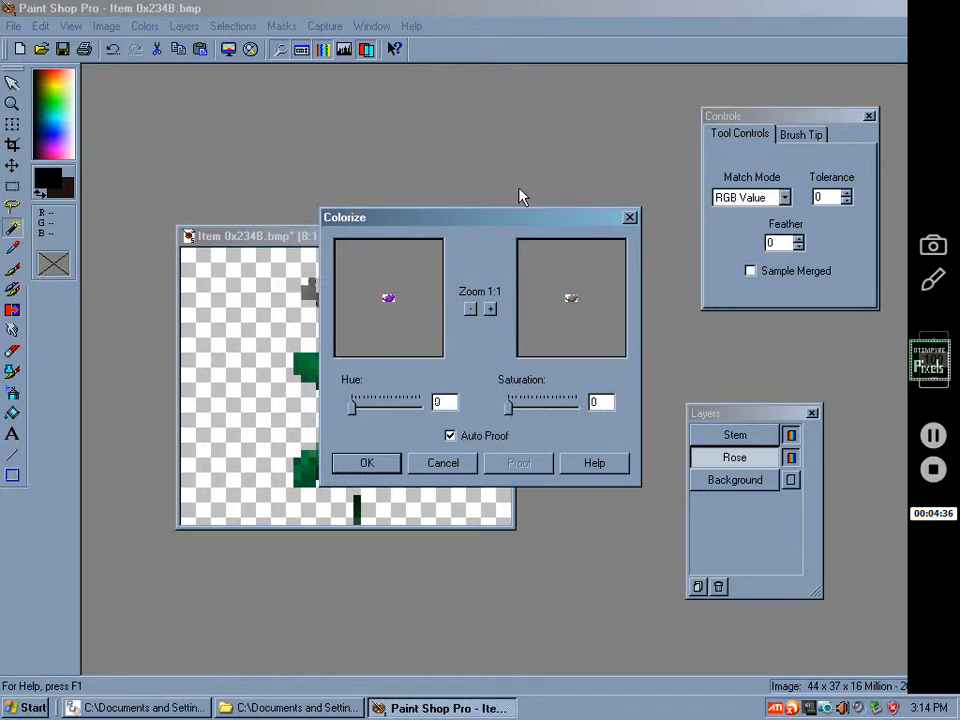
left_click_drag(508, 218, 574, 379)
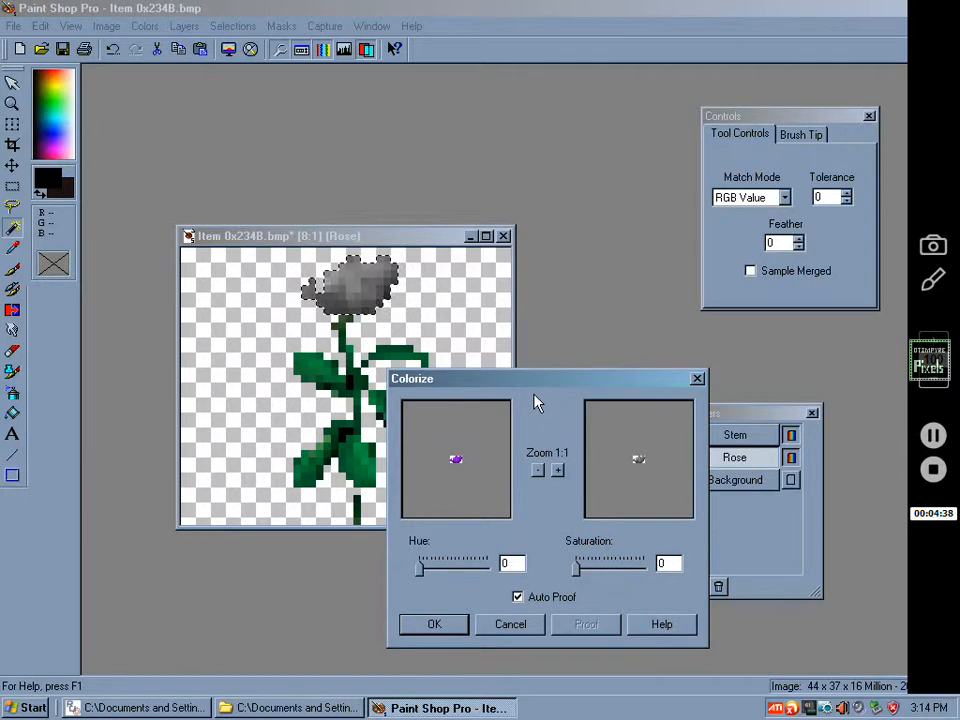
left_click_drag(538, 392, 370, 233)
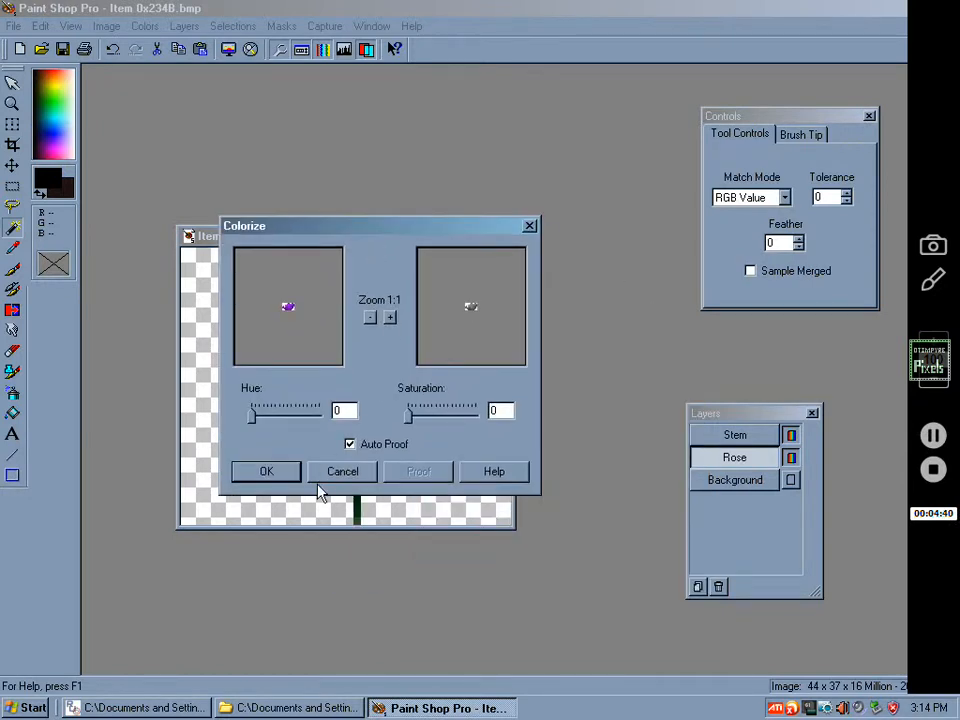
left_click(283, 478)
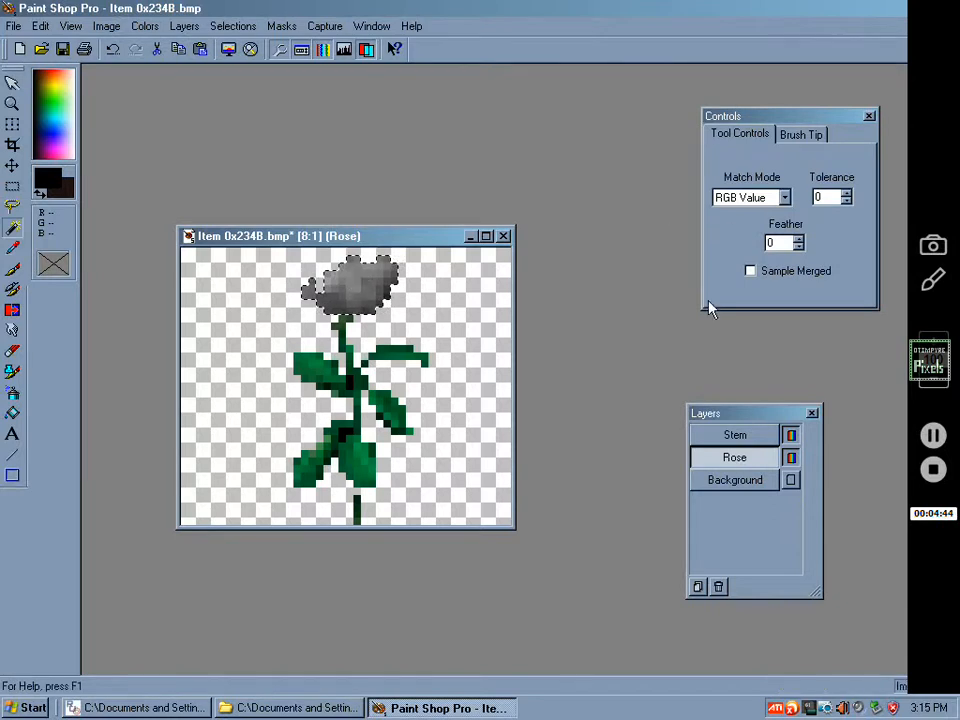
- Clear the flower selection and flatten all layers into one
left_click(145, 28)
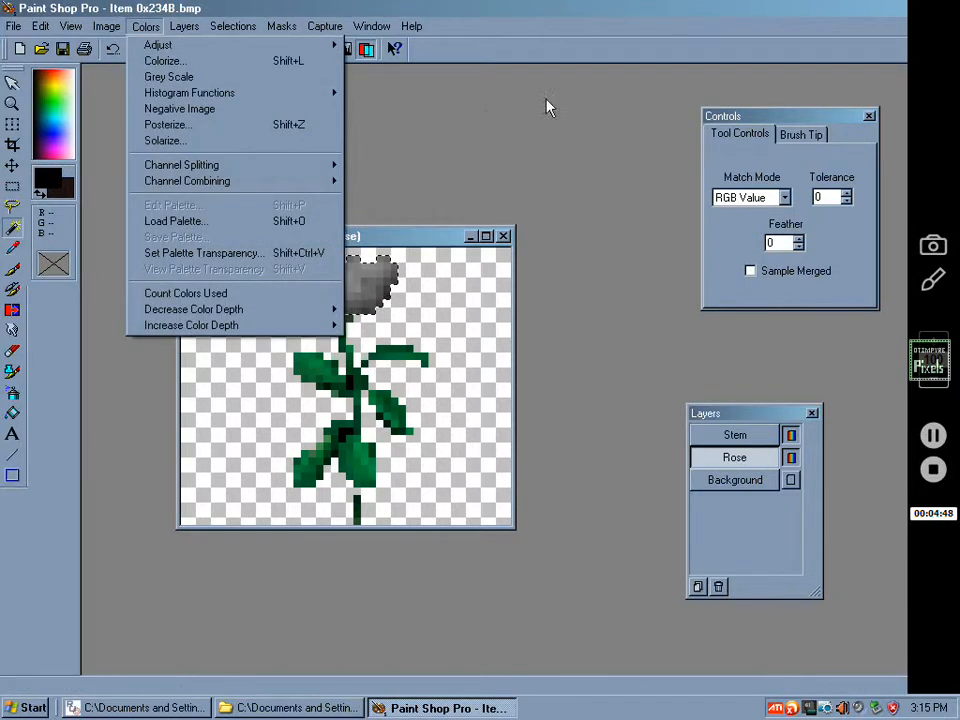
left_click(533, 12)
left_click_drag(414, 236, 379, 177)
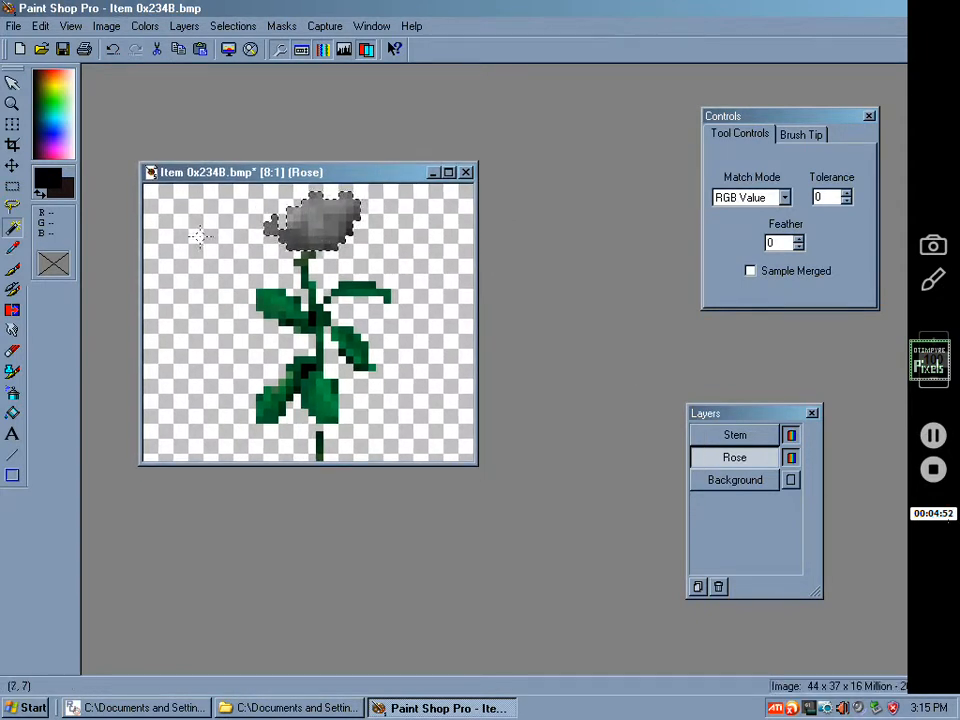
left_click(221, 27)
left_click(243, 62)
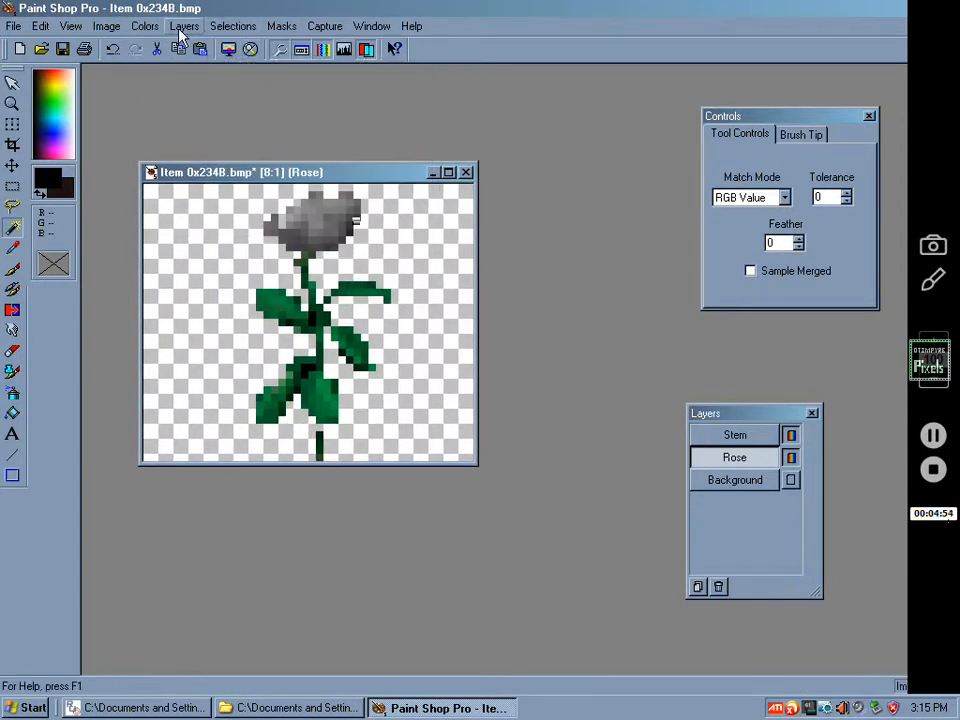
left_click(182, 27)
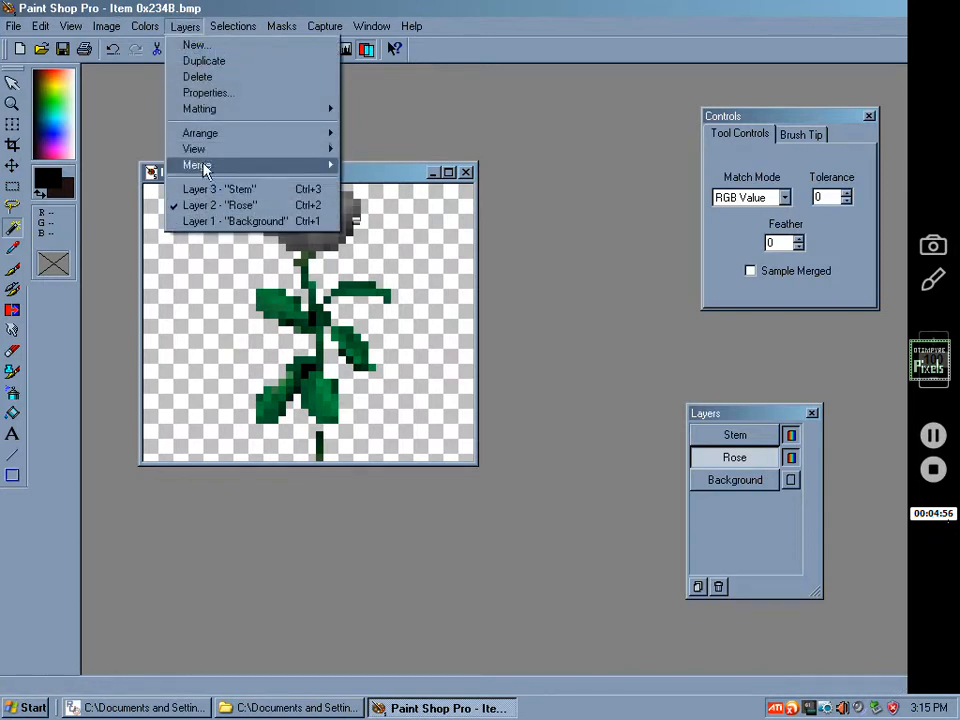
mouse_move(326, 176)
left_click(399, 167)
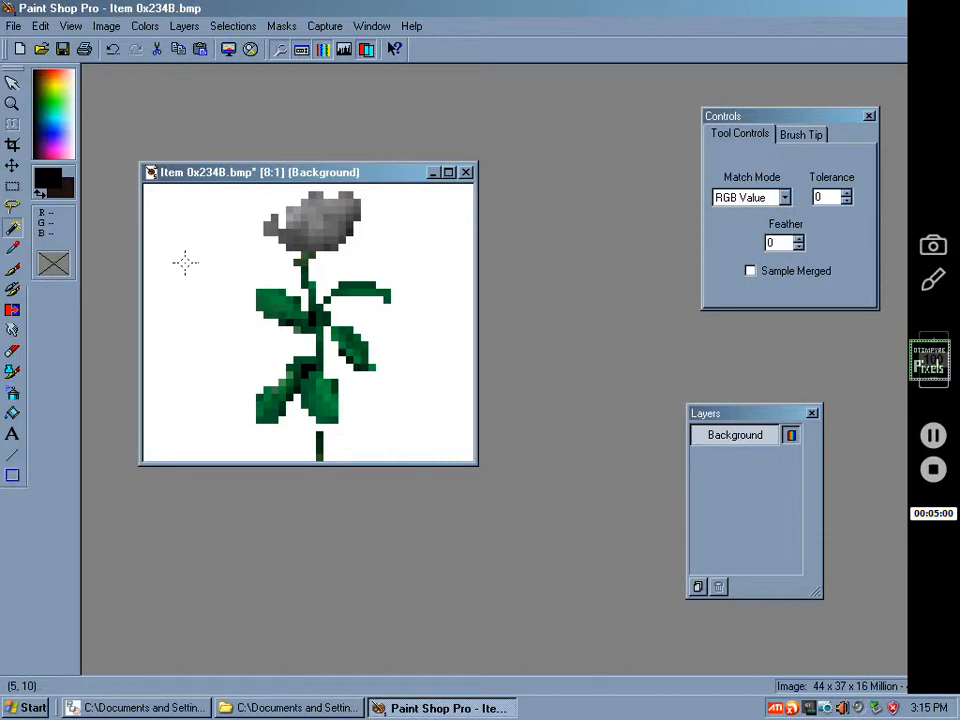
- Shrink the square brush and fill the gap in the lower stem with green sampled from the leaf above it
left_click(13, 250)
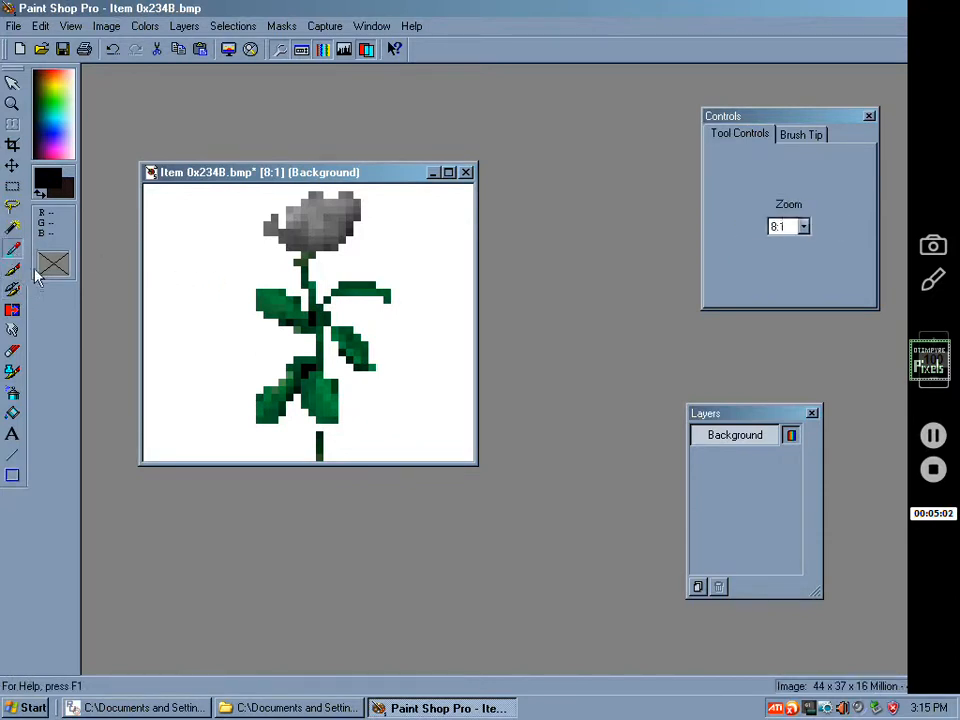
left_click(324, 416)
left_click(13, 269)
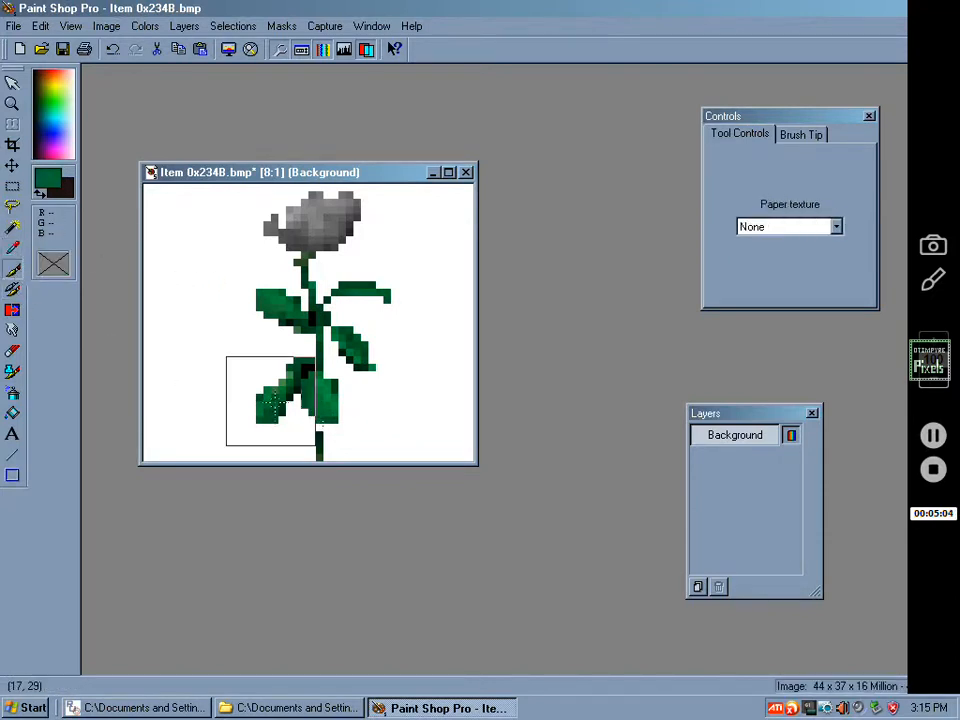
left_click(801, 134)
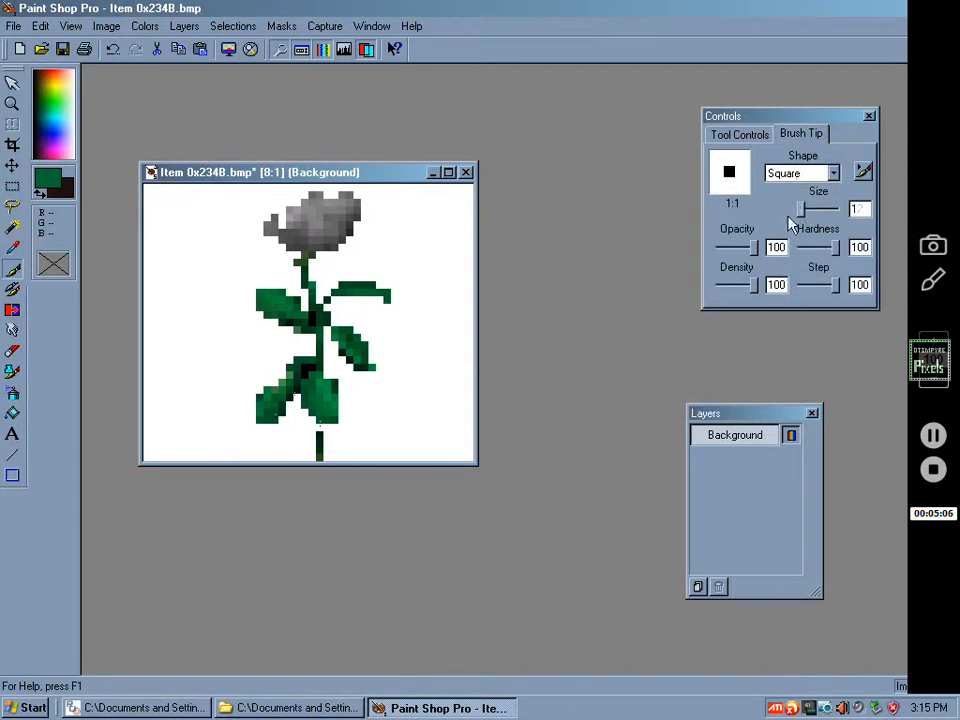
left_click_drag(801, 209, 789, 218)
- Sample white from the background for the paintbrush to touch up beside the lower stem
left_click(12, 248)
left_click(420, 429)
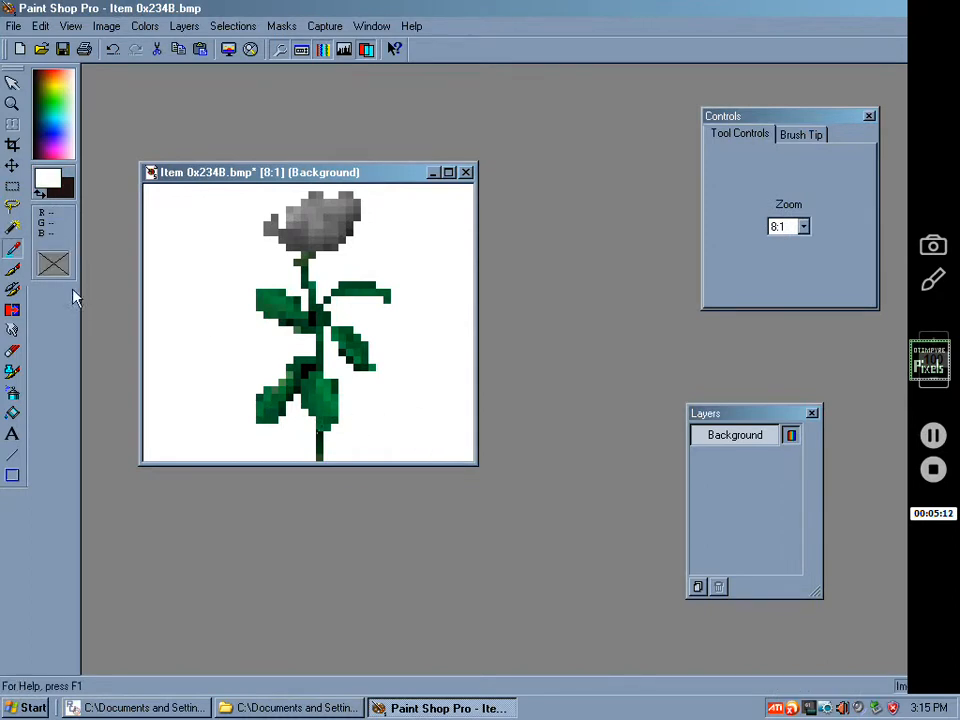
left_click(12, 269)
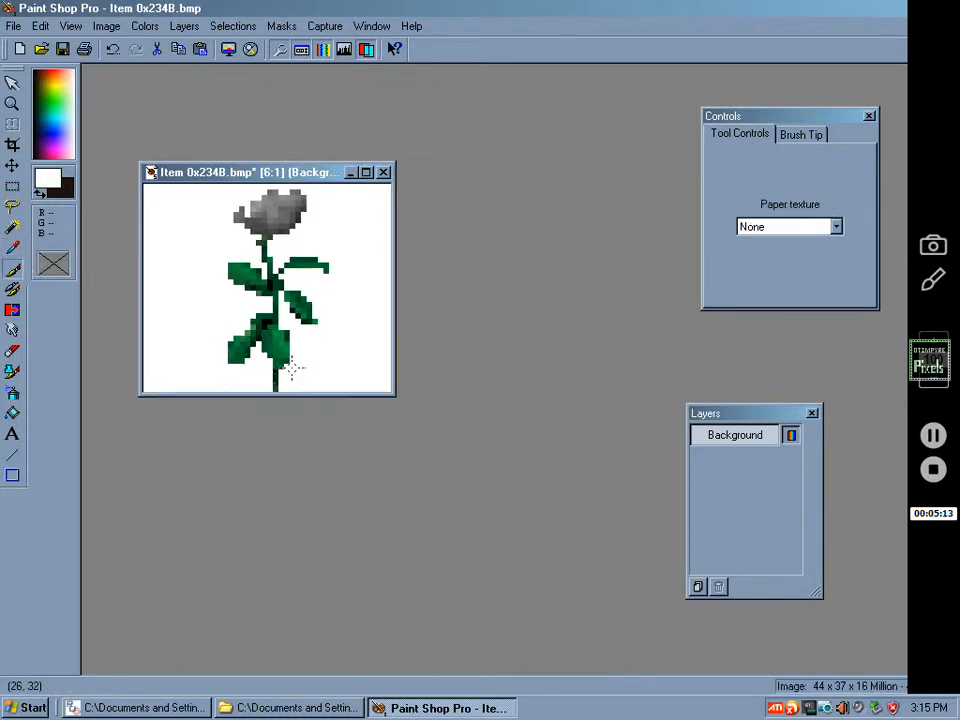
scroll(356, 287, "down", 5)
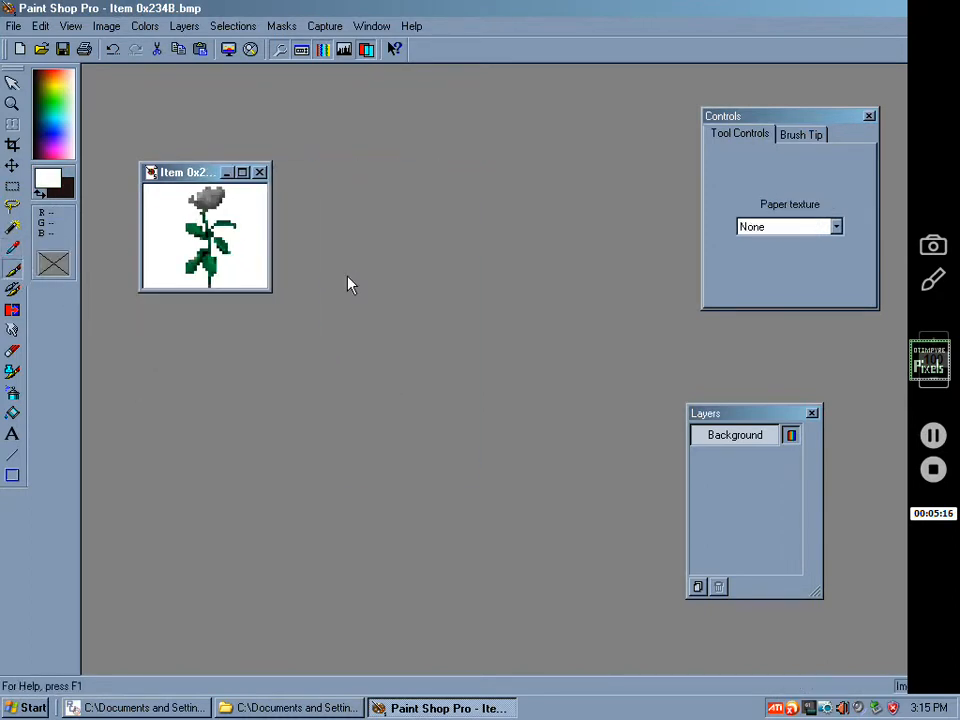
scroll(349, 281, "up", 4)
- Undo the brush strokes, the layer flattening and the cleared selection
left_click(40, 27)
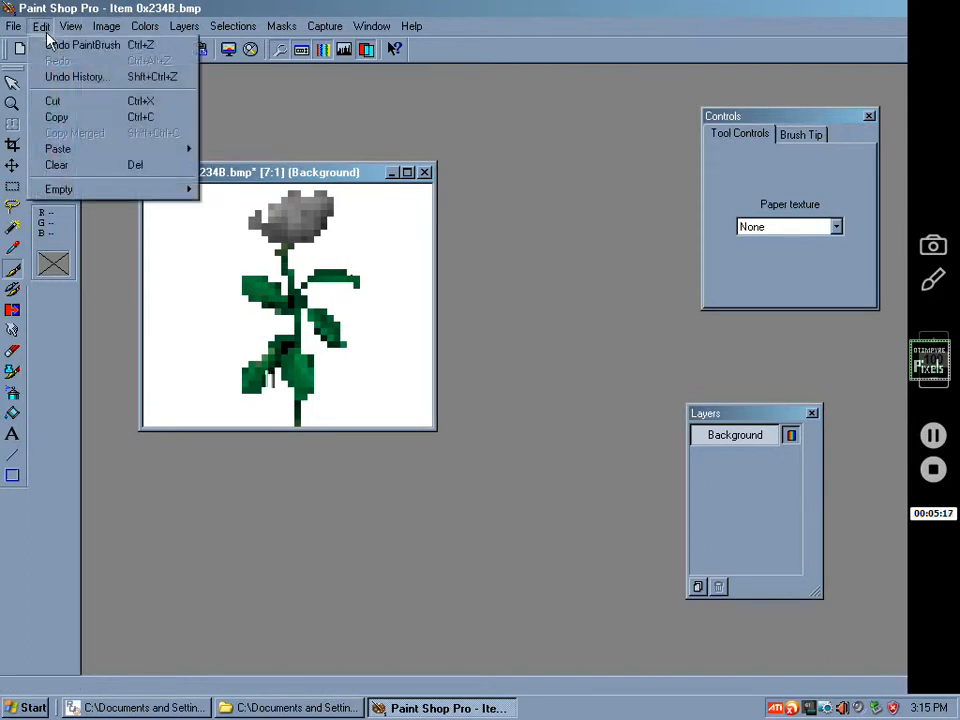
left_click(40, 27)
left_click(42, 28)
left_click(45, 44)
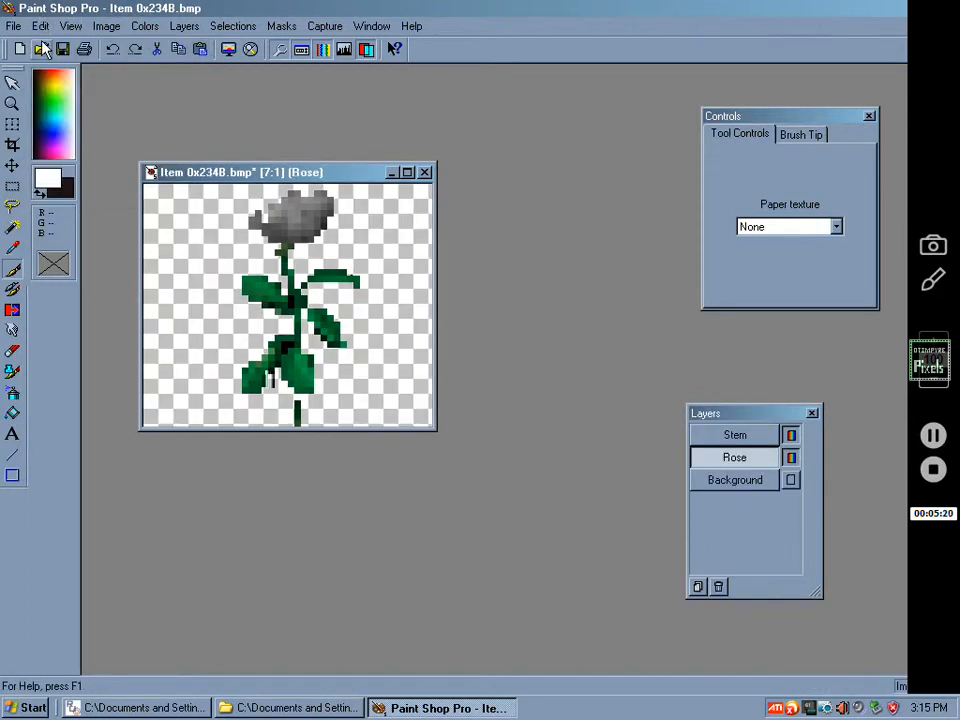
left_click(40, 26)
left_click(38, 46)
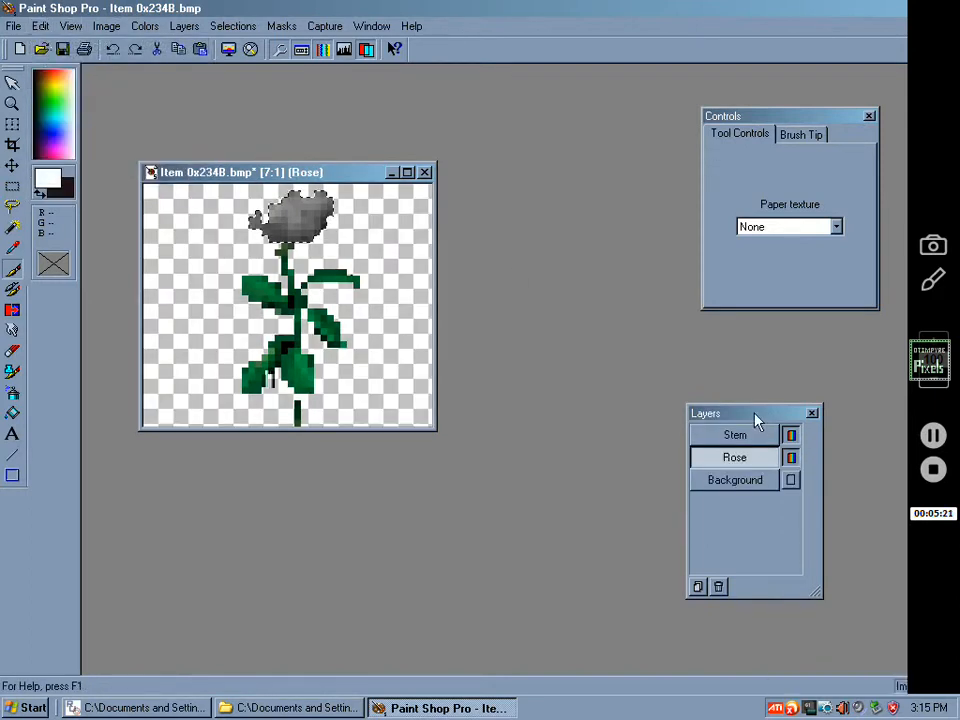
- Toggle the Rose and Stem layers off and back on to check their contents
left_click(790, 457)
left_click(790, 435)
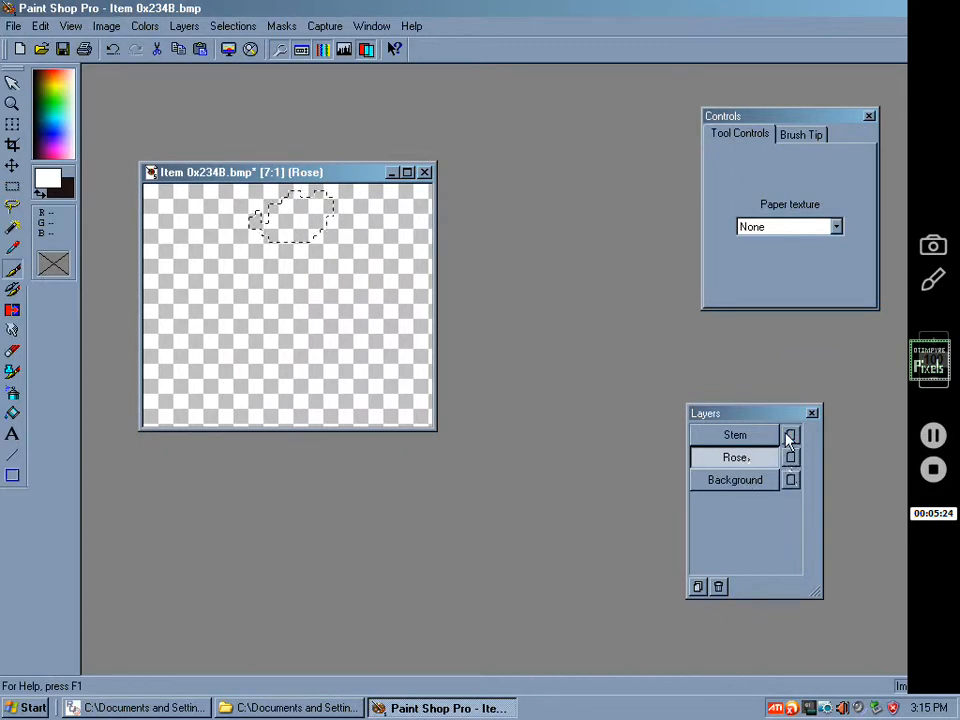
left_click(790, 435)
left_click(790, 457)
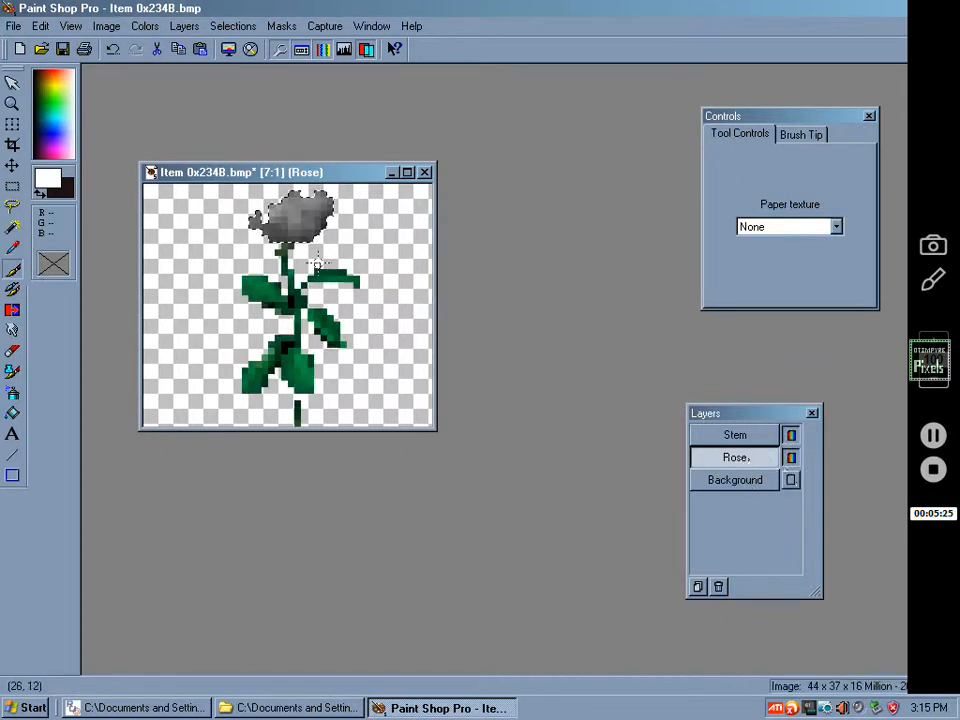
- Clear the selection and paint the gap in the lower stem on the Rose layer with green sampled from the leaf
left_click(12, 248)
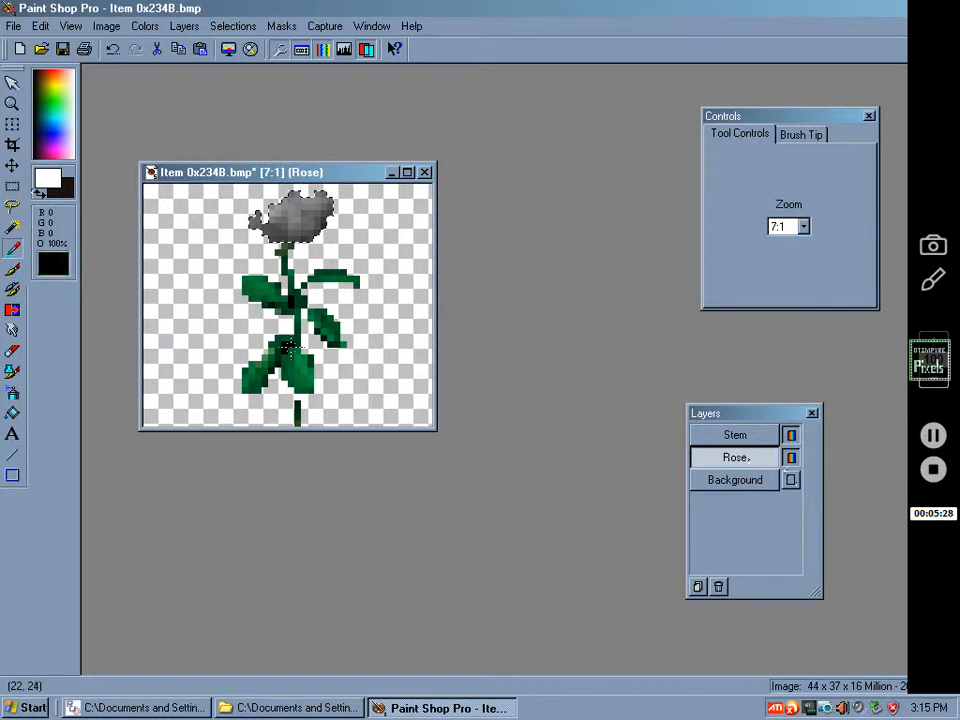
left_click(290, 355)
left_click(12, 268)
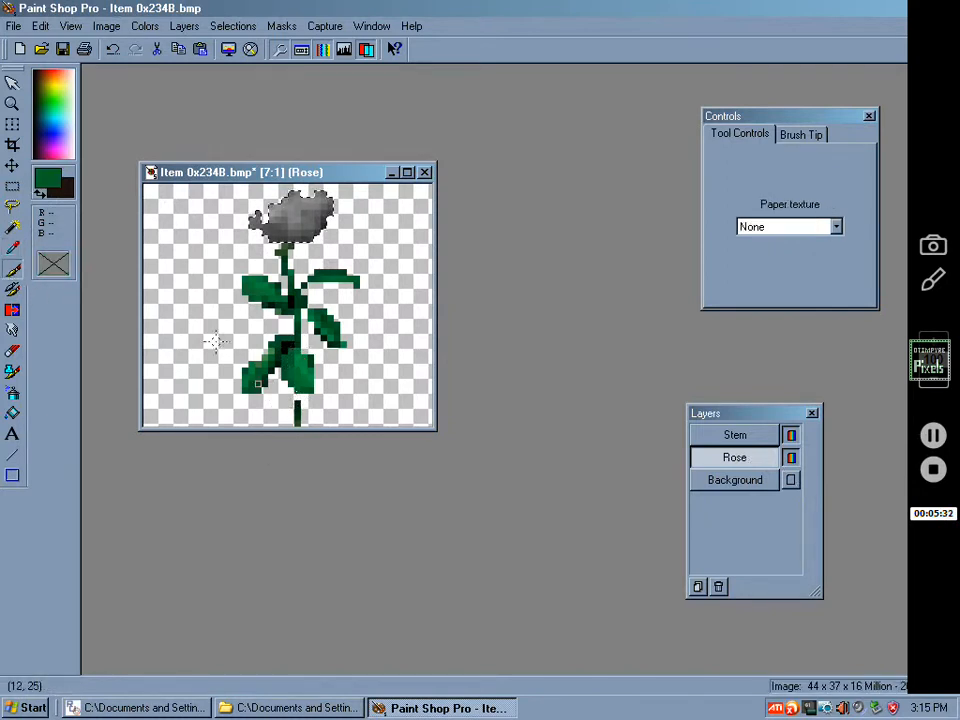
left_click(15, 250)
left_click(220, 29)
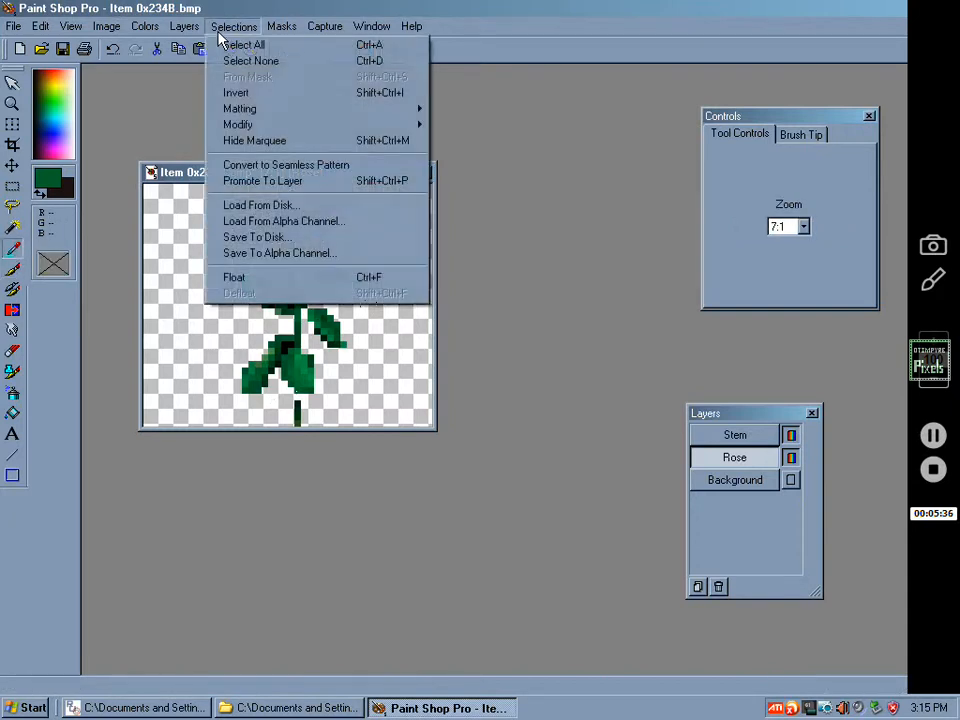
left_click(246, 62)
left_click(12, 269)
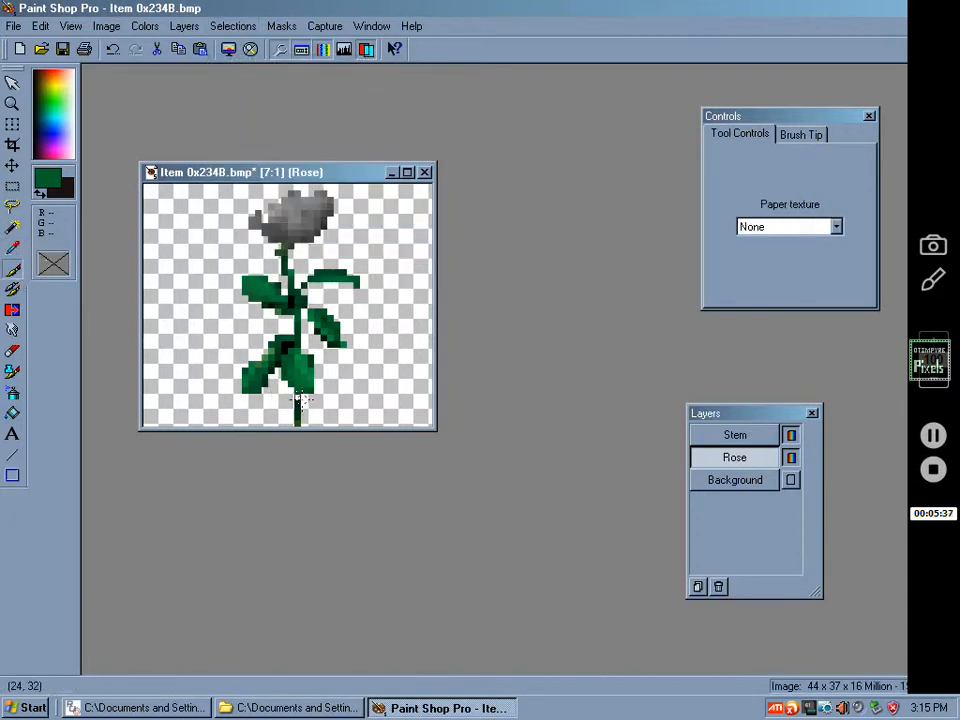
scroll(247, 312, "down", 3)
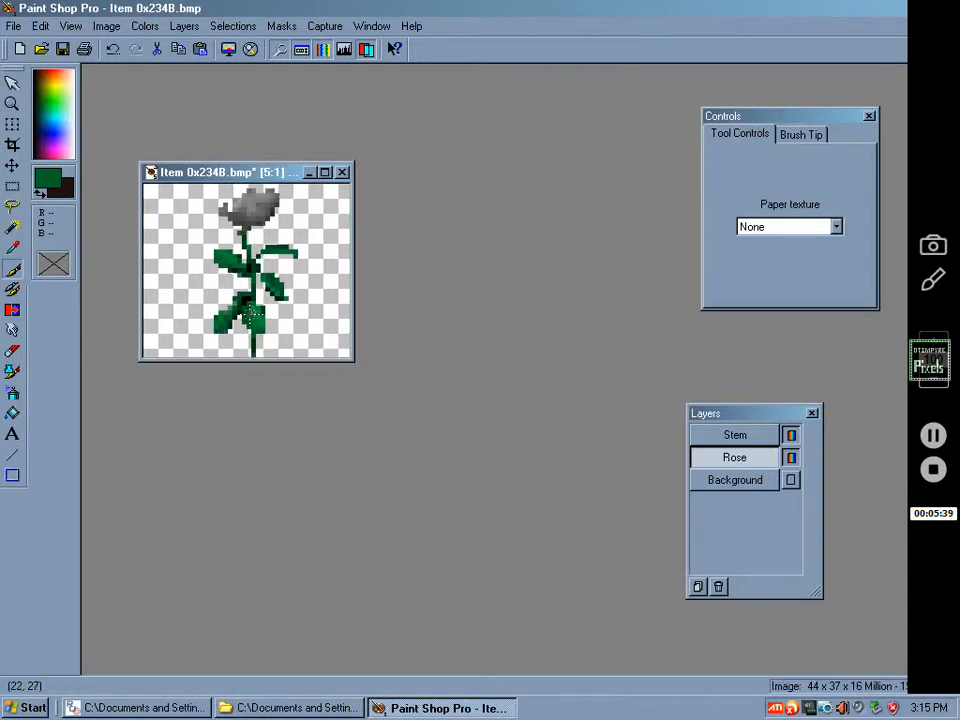
scroll(247, 306, "up", 2)
scroll(248, 297, "down", 4)
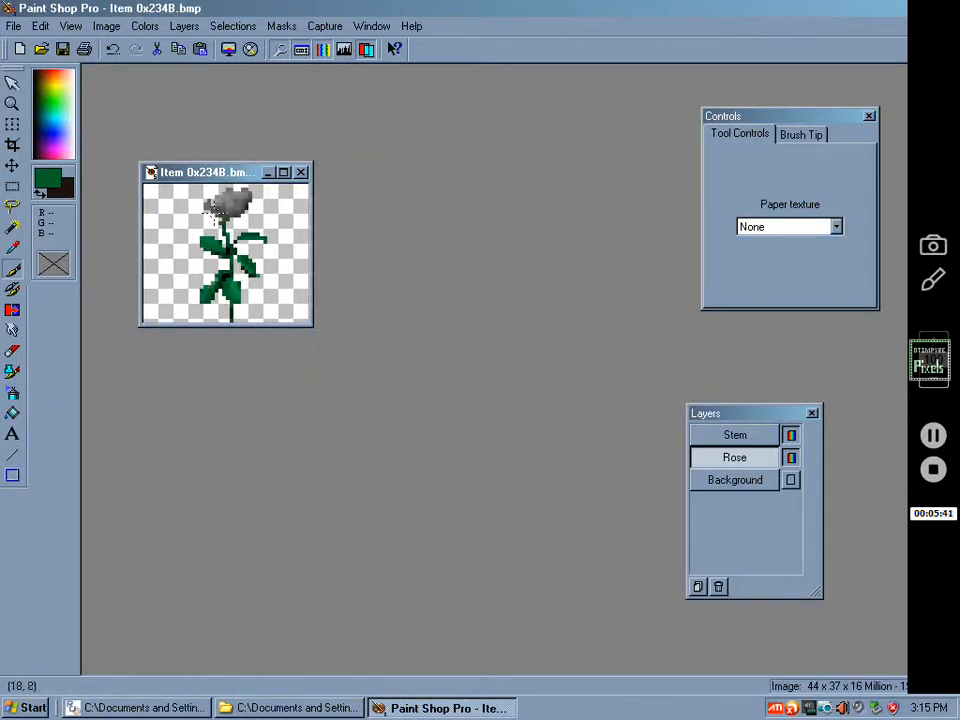
scroll(212, 257, "up", 2)
scroll(210, 258, "up", 4)
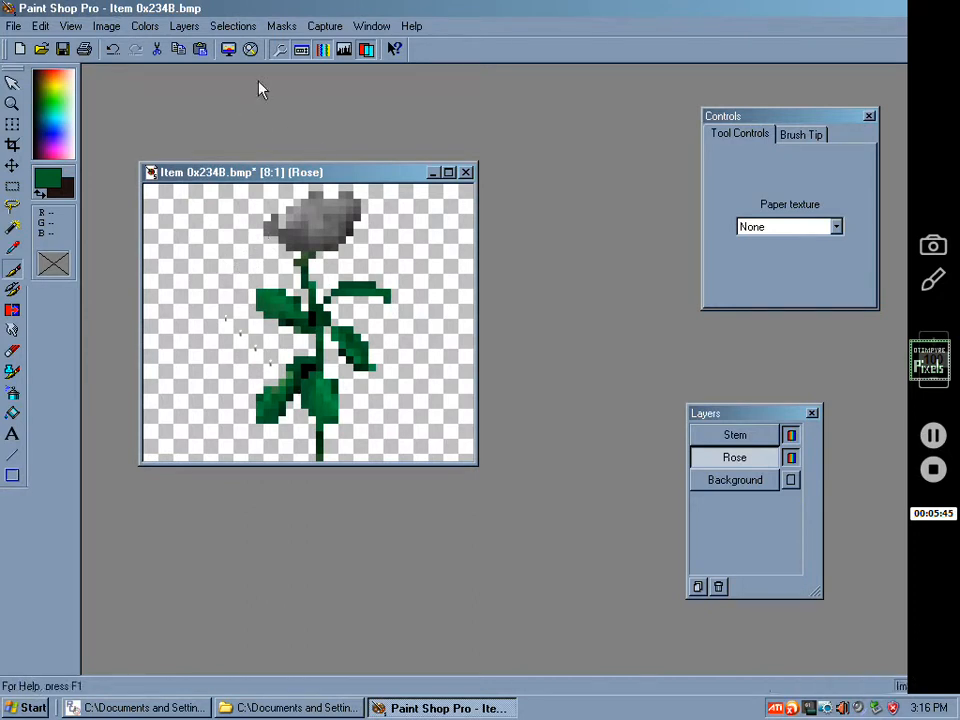
- Select the transparent area around the rose with the Magic Wand and merge the visible Stem and Rose layers
left_click(12, 227)
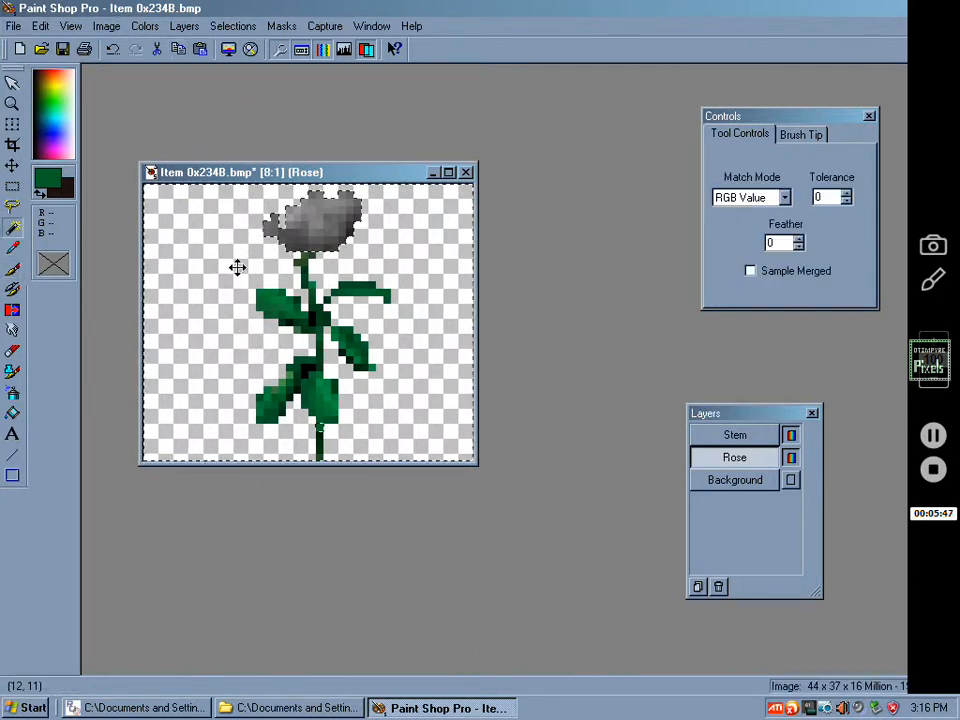
left_click(236, 266)
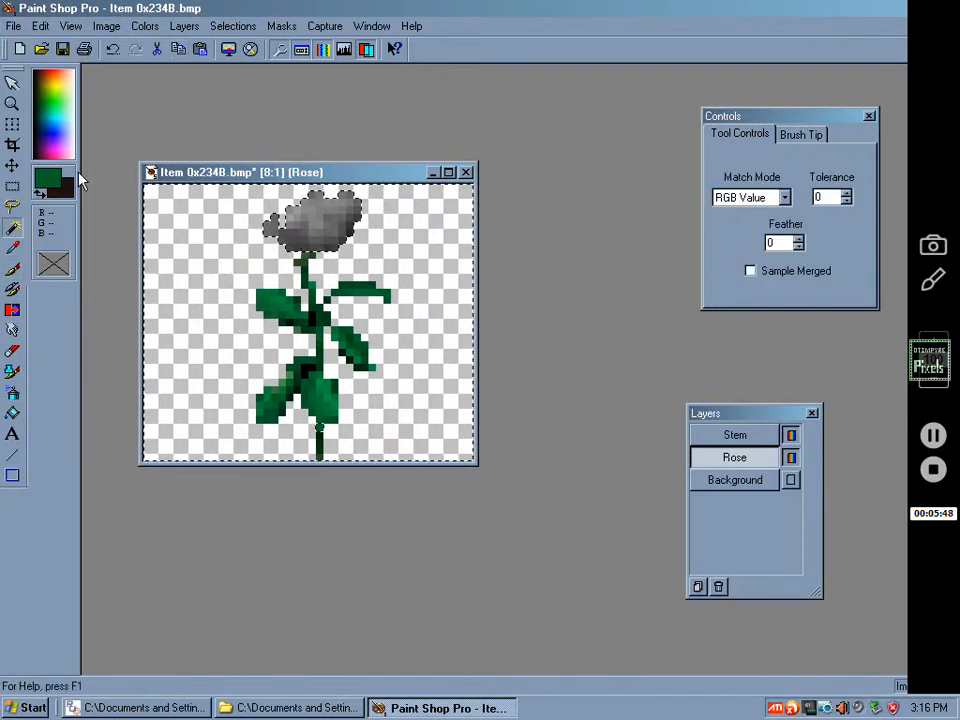
left_click(177, 27)
mouse_move(214, 164)
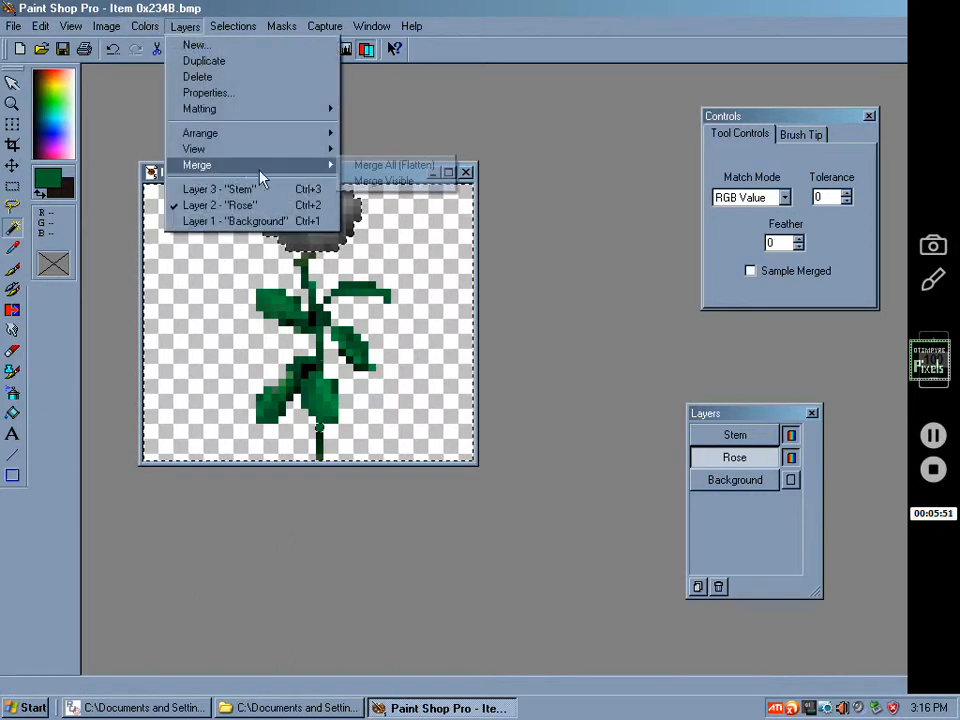
left_click(375, 181)
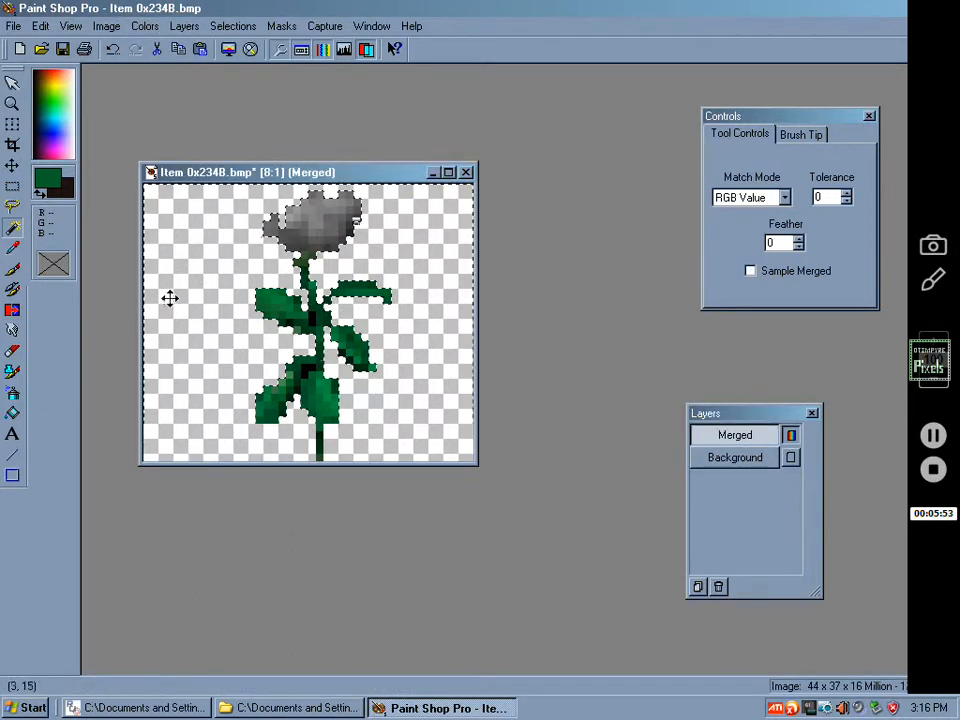
- Flood-fill the selected area around the merged rose with white and clear the selection
left_click(43, 189)
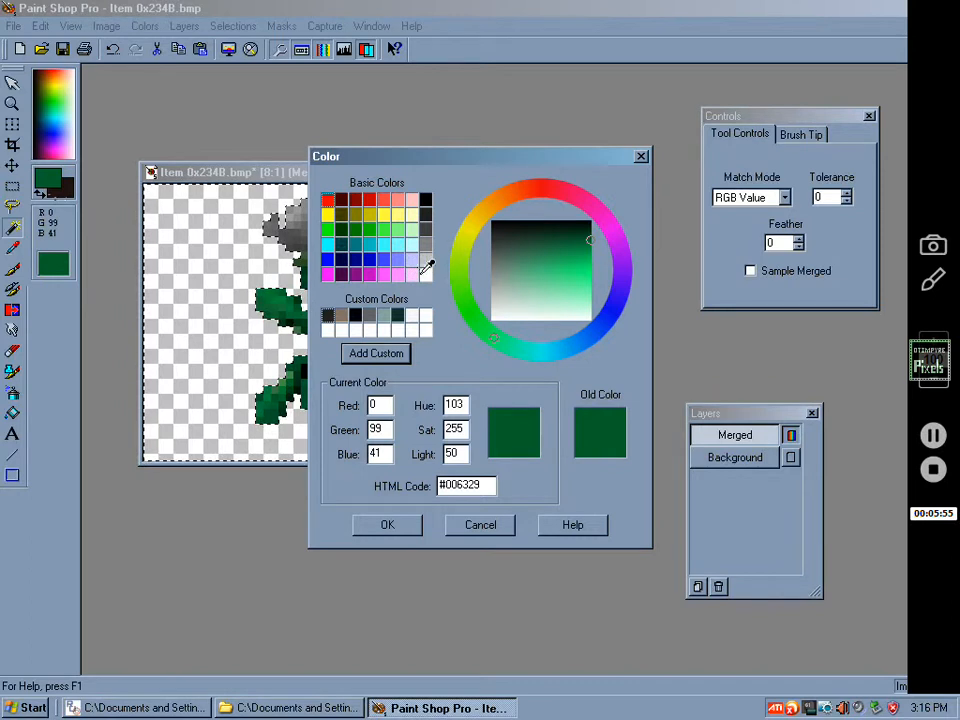
left_click(426, 272)
left_click(378, 525)
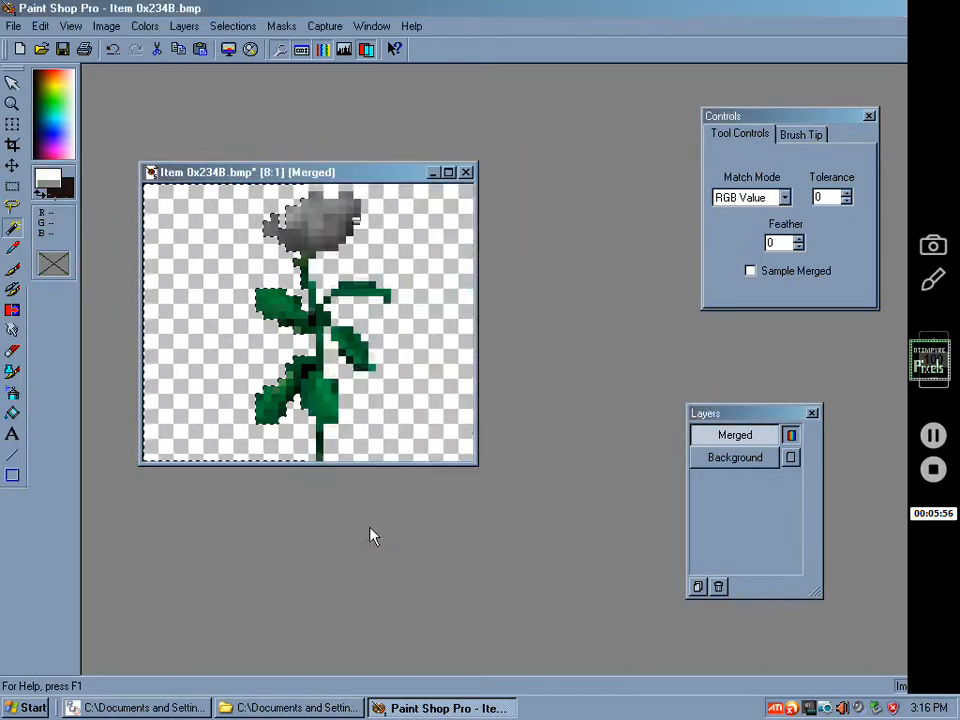
left_click(12, 413)
left_click(223, 381)
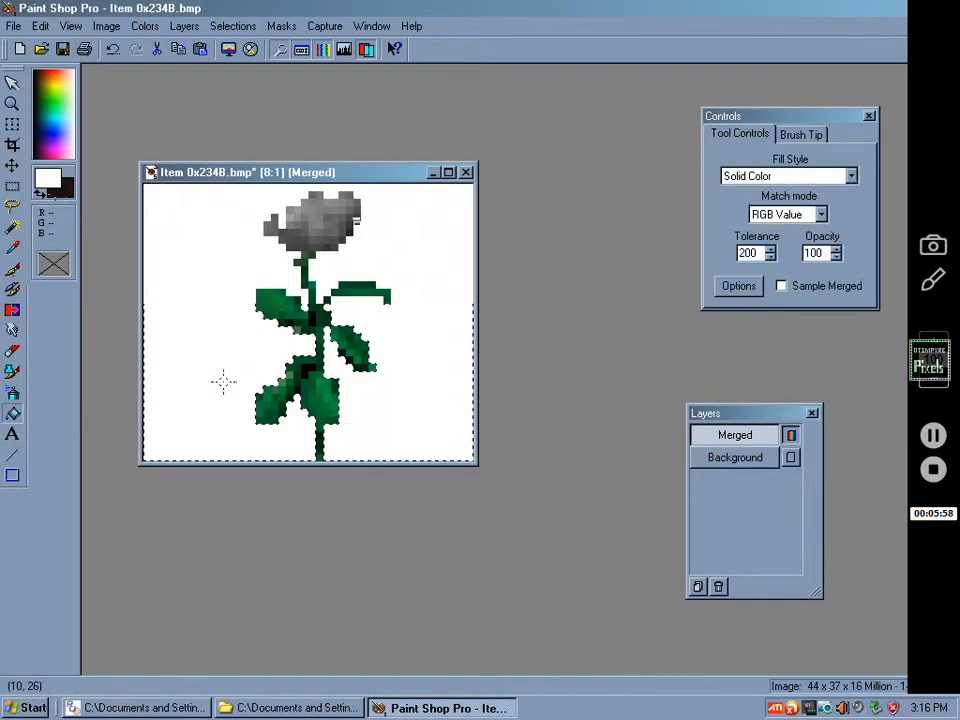
left_click(216, 28)
left_click(240, 60)
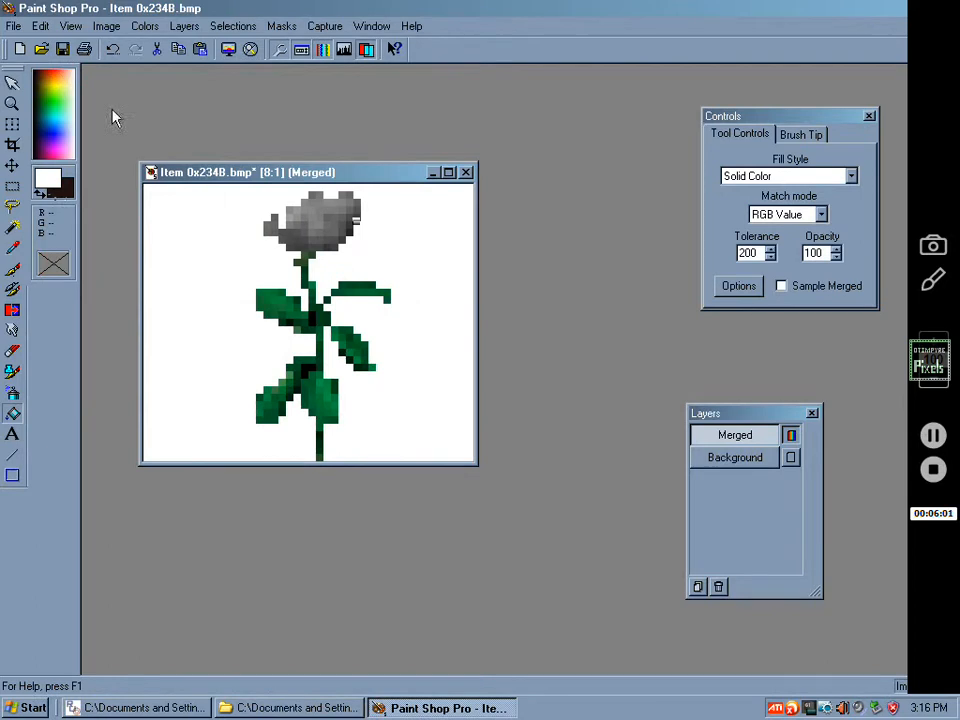
- Save the image as the bitmap New Rose.bmp in the Custom Art folder
left_click(15, 26)
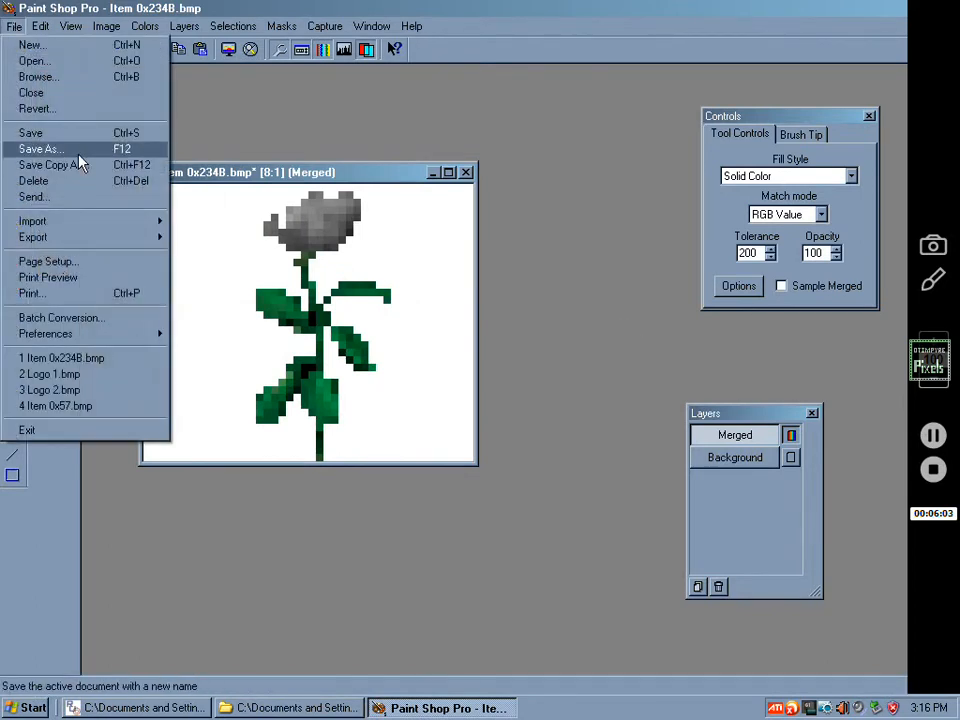
left_click(80, 147)
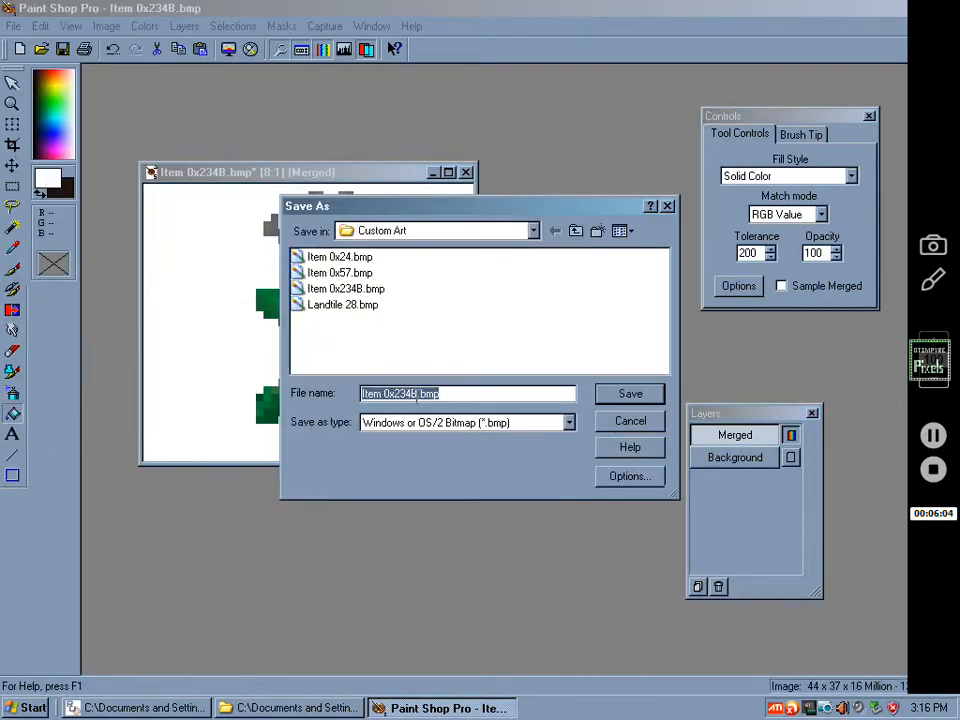
left_click_drag(414, 394, 158, 396)
type("New Rose")
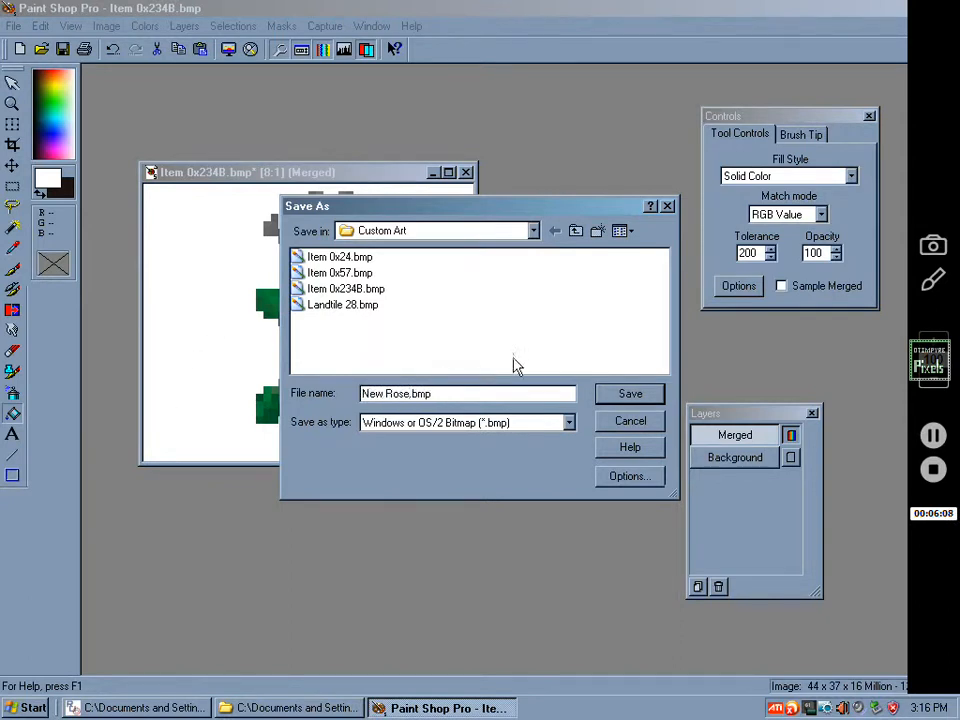
left_click(628, 394)
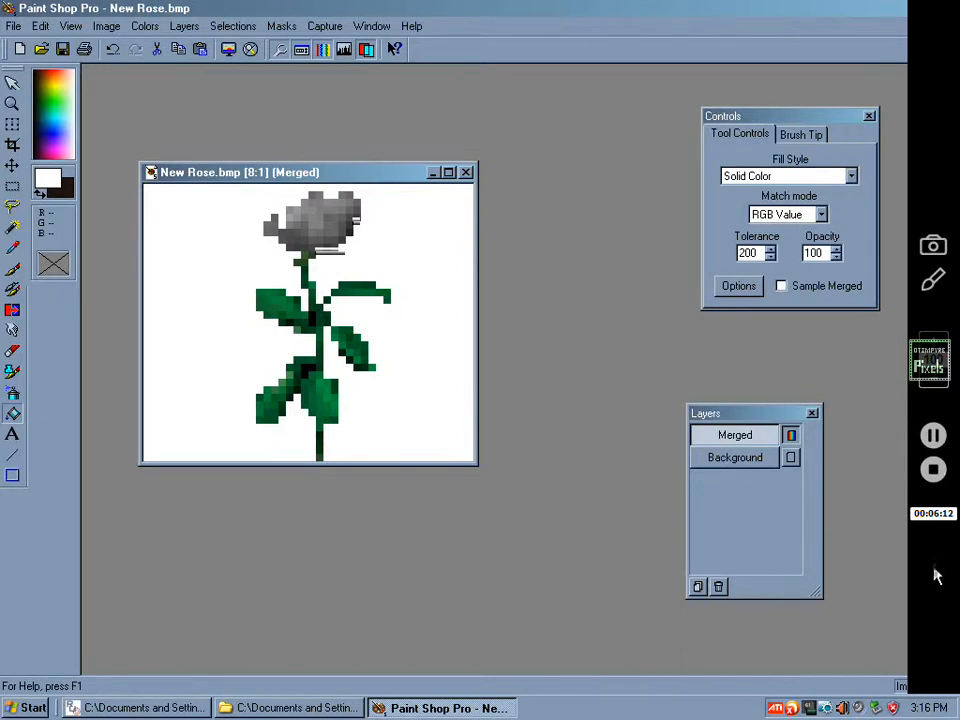
- Switch to UOFiddler and select the unused item slot 0x25F4 after the grey skirts
left_click(934, 435)
left_click(934, 435)
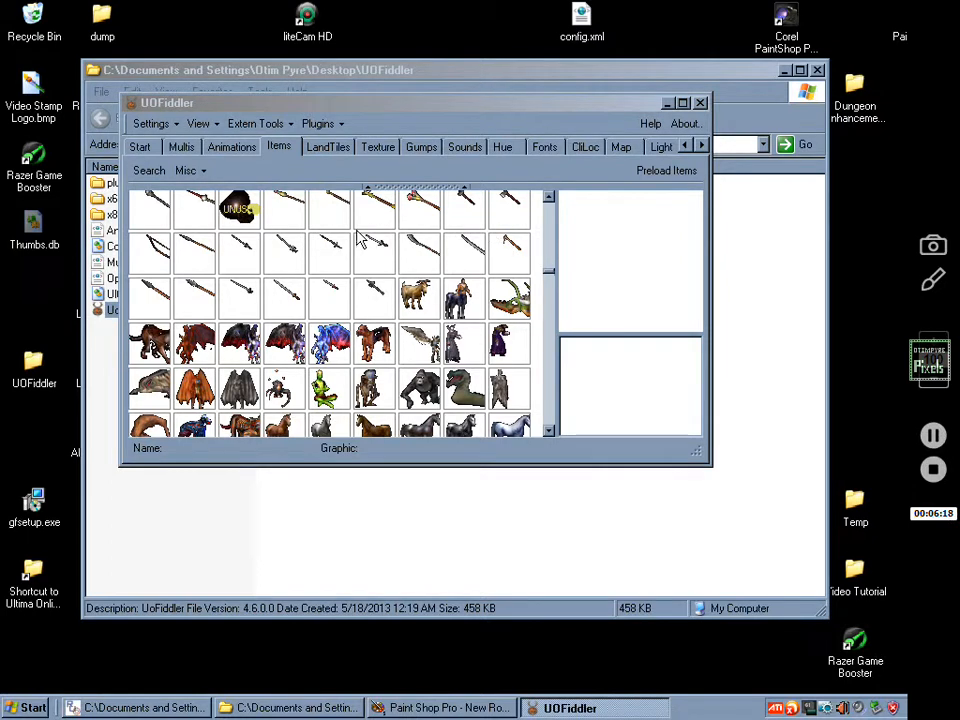
left_click(243, 218)
scroll(328, 317, "down", 15)
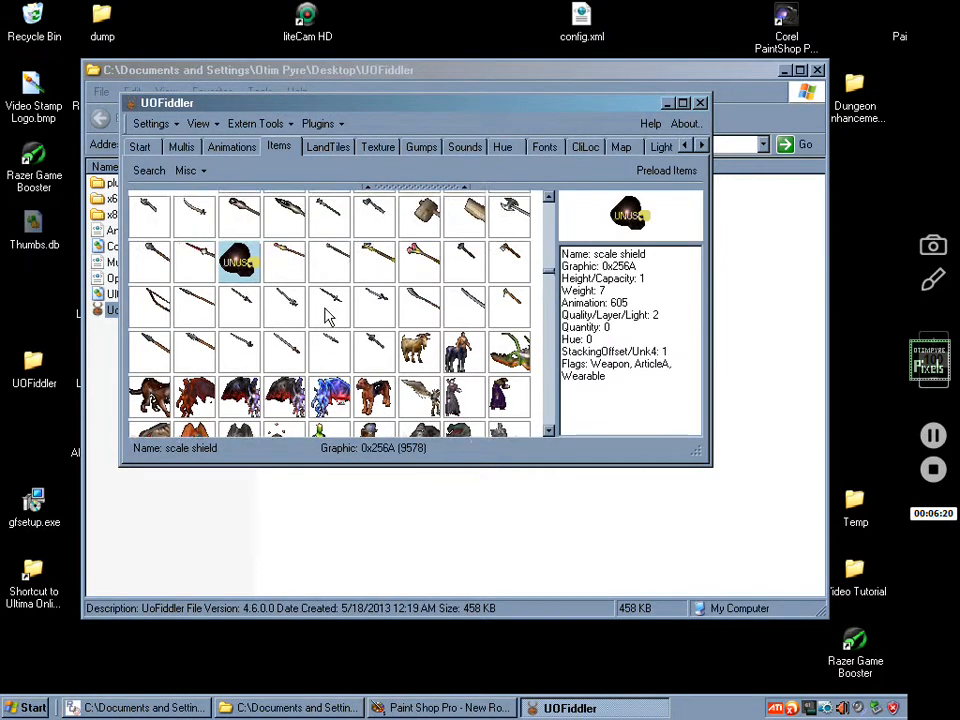
scroll(296, 400, "up", 5)
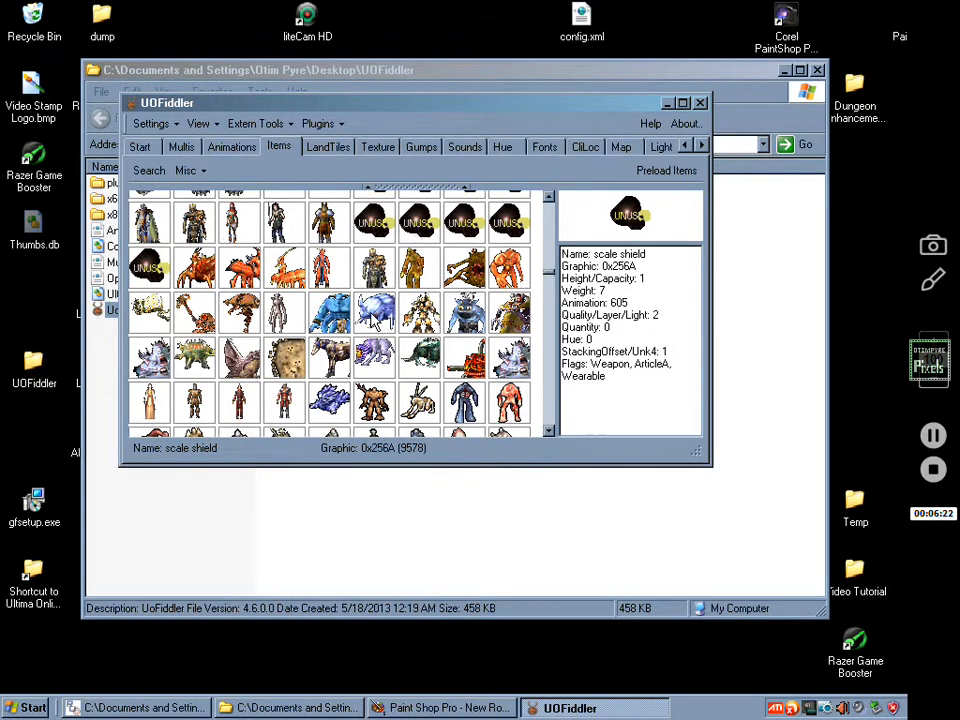
left_click(372, 228)
right_click(376, 234)
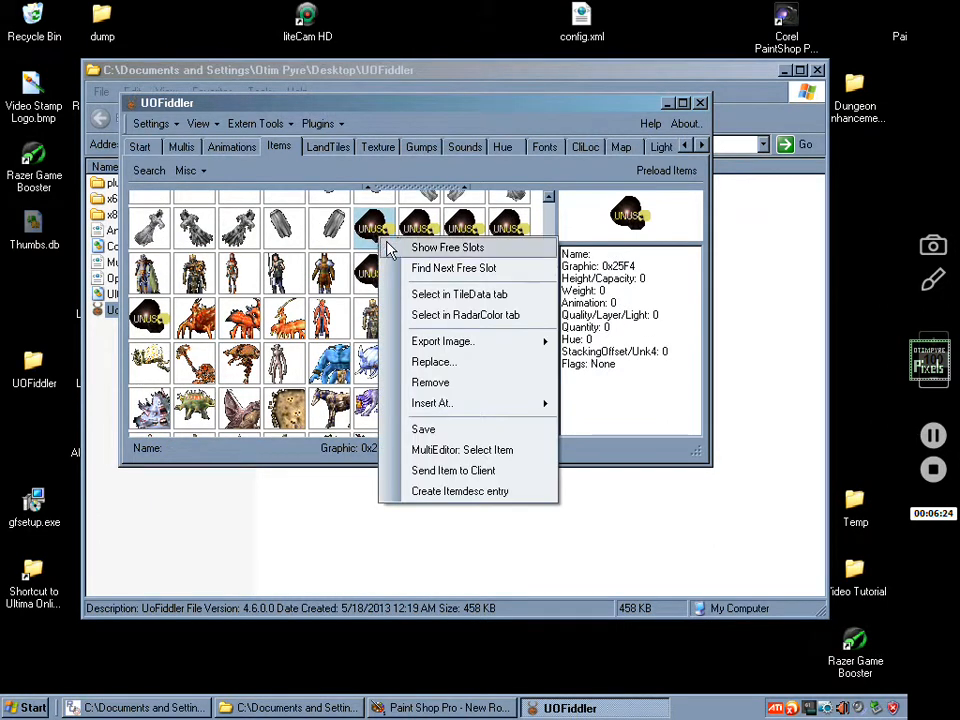
left_click(313, 455)
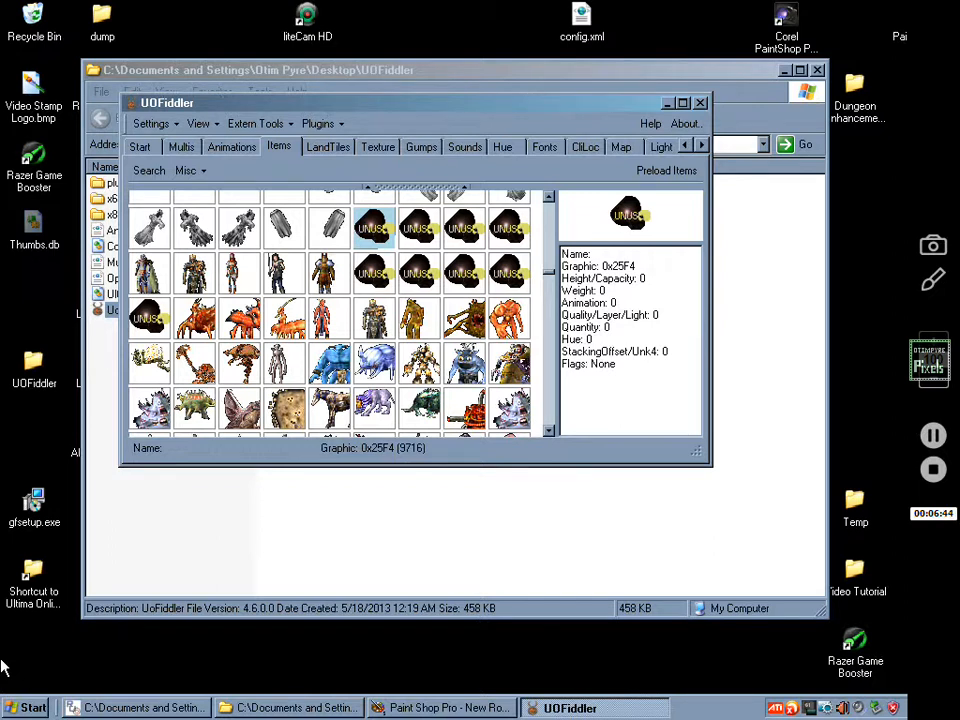
- Replace the art of slot 0x25F4 with New Rose.bmp from the Custom Art folder
right_click(369, 226)
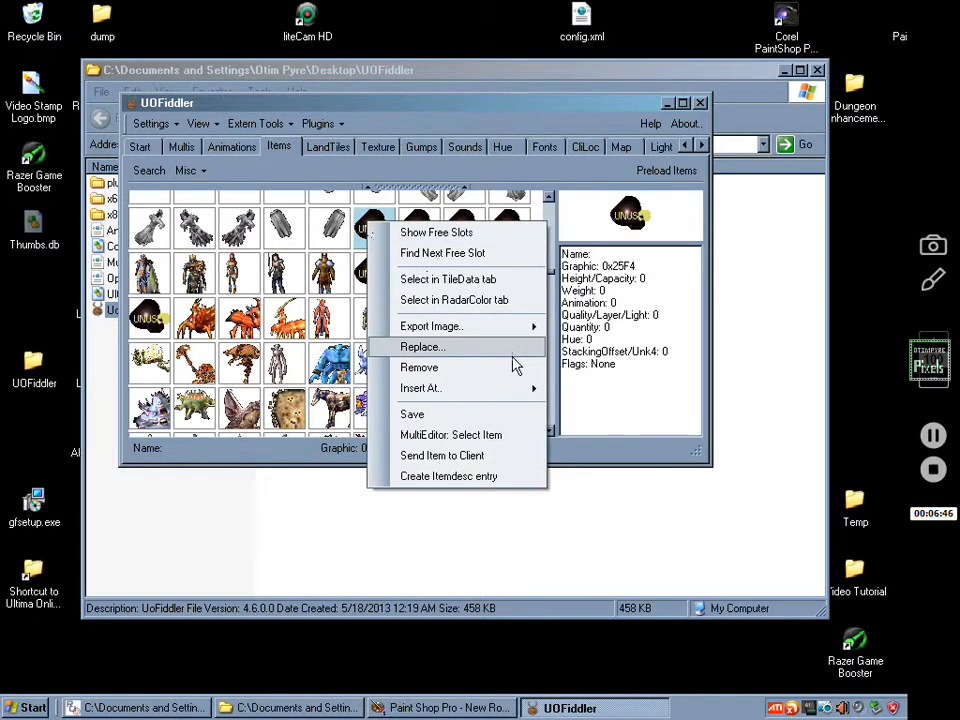
left_click(500, 348)
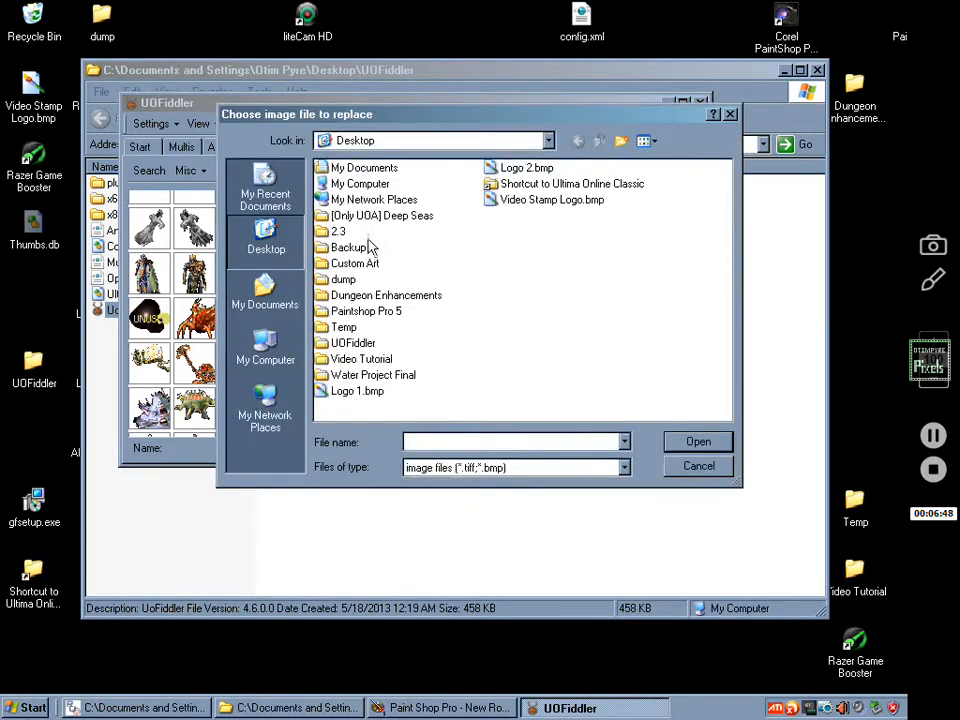
double_click(360, 266)
left_click(385, 233)
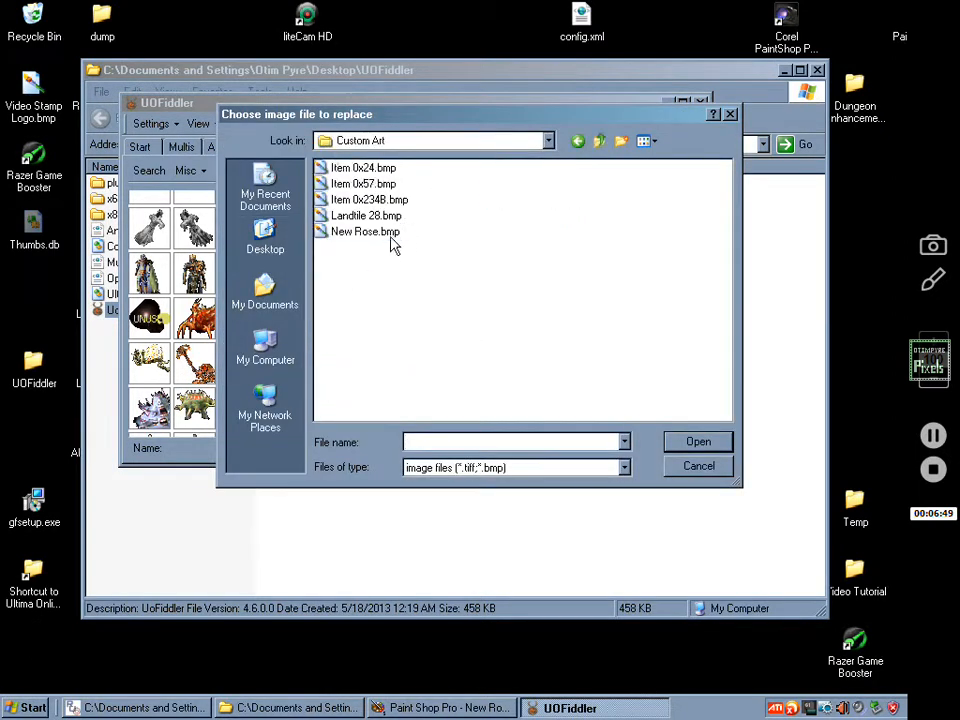
left_click(697, 442)
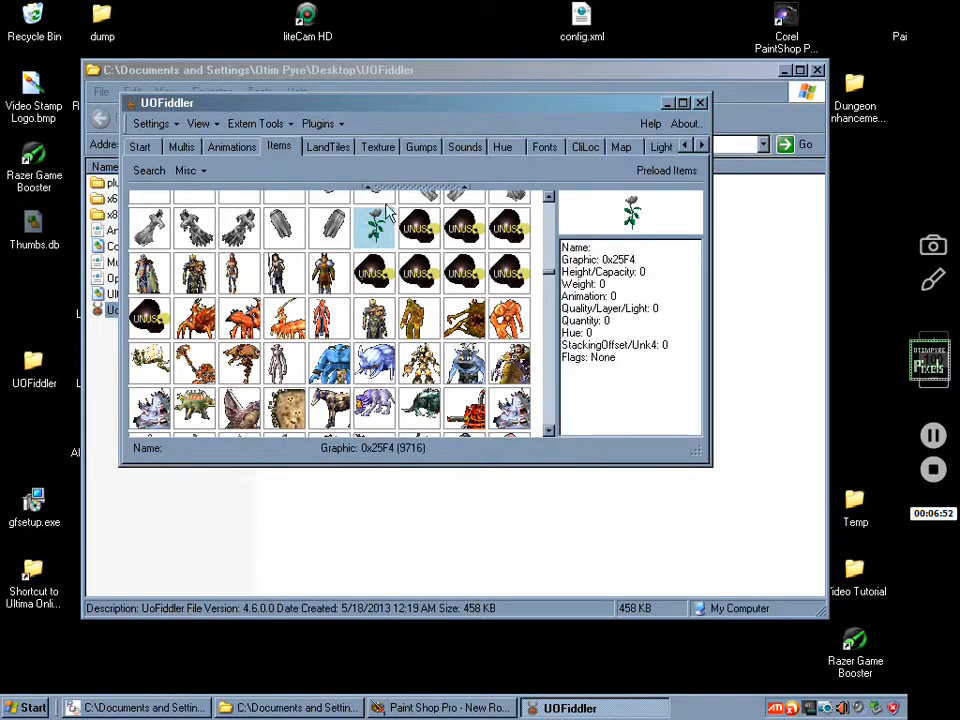
- Save the modified item art and confirm the save
right_click(373, 240)
left_click(474, 436)
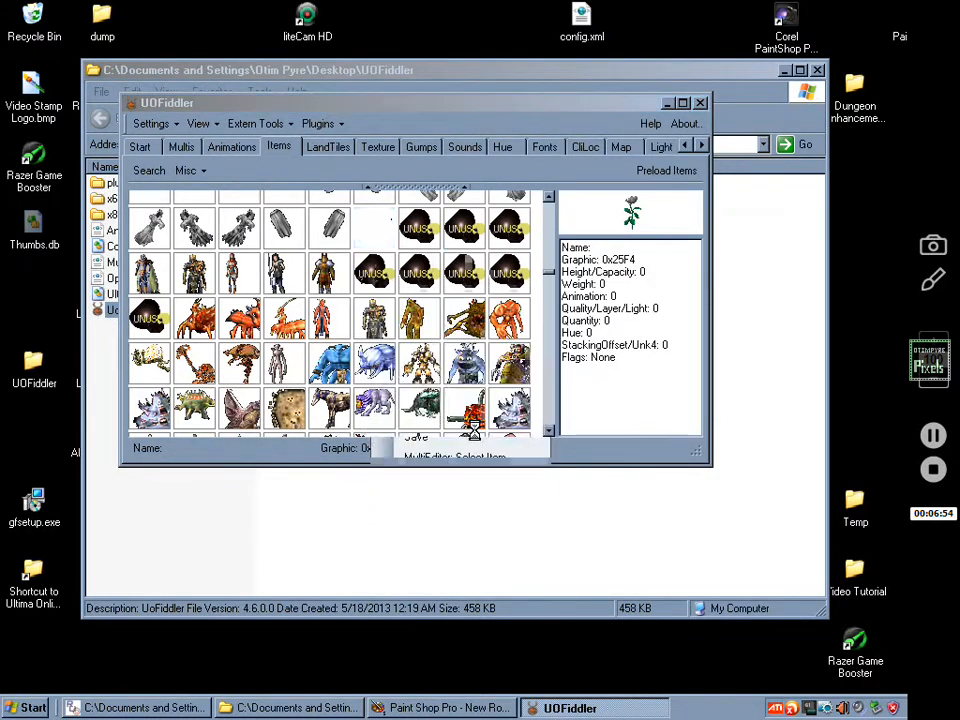
left_click(441, 399)
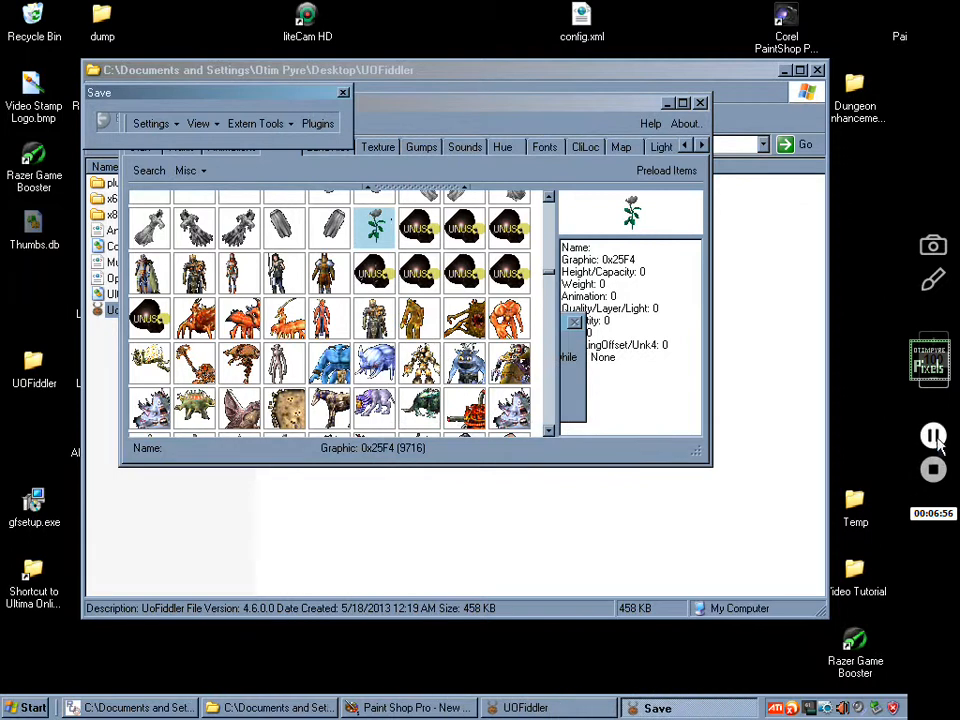
- Open the TileData editor and expand the AOS - ML item group
left_click(700, 146)
left_click(700, 146)
left_click(700, 146)
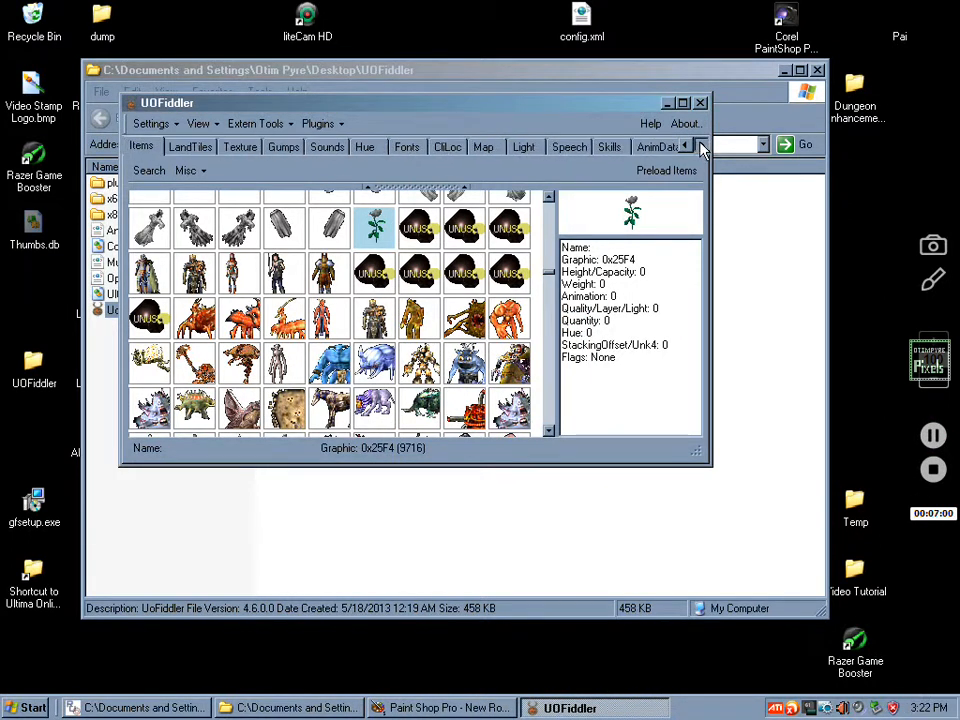
left_click(700, 146)
left_click(700, 146)
left_click(700, 146)
left_click(700, 146)
left_click(700, 146)
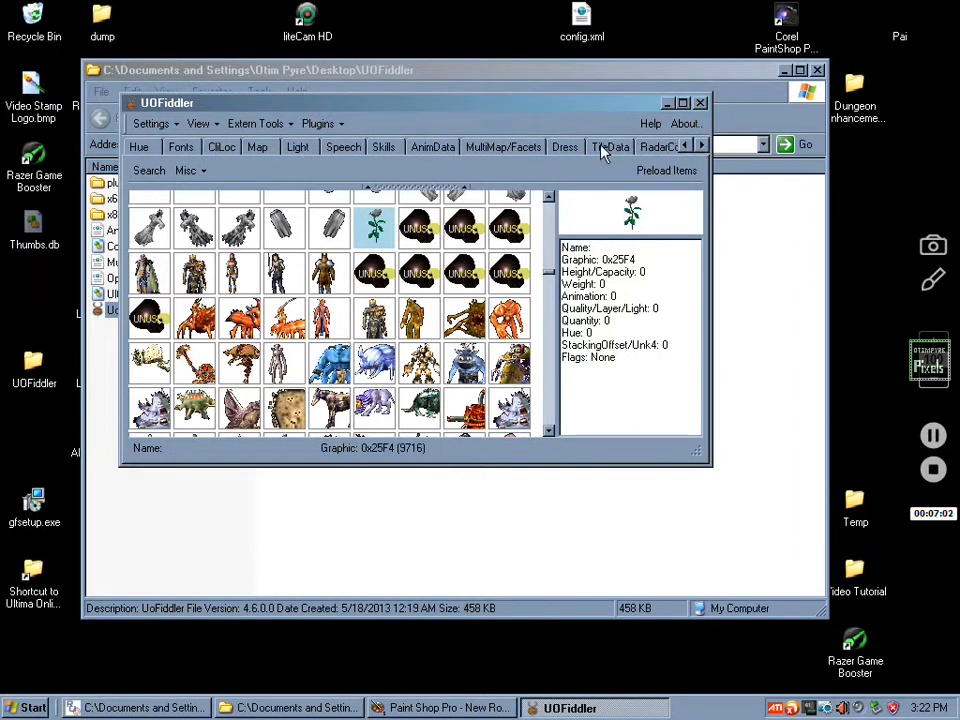
left_click(603, 147)
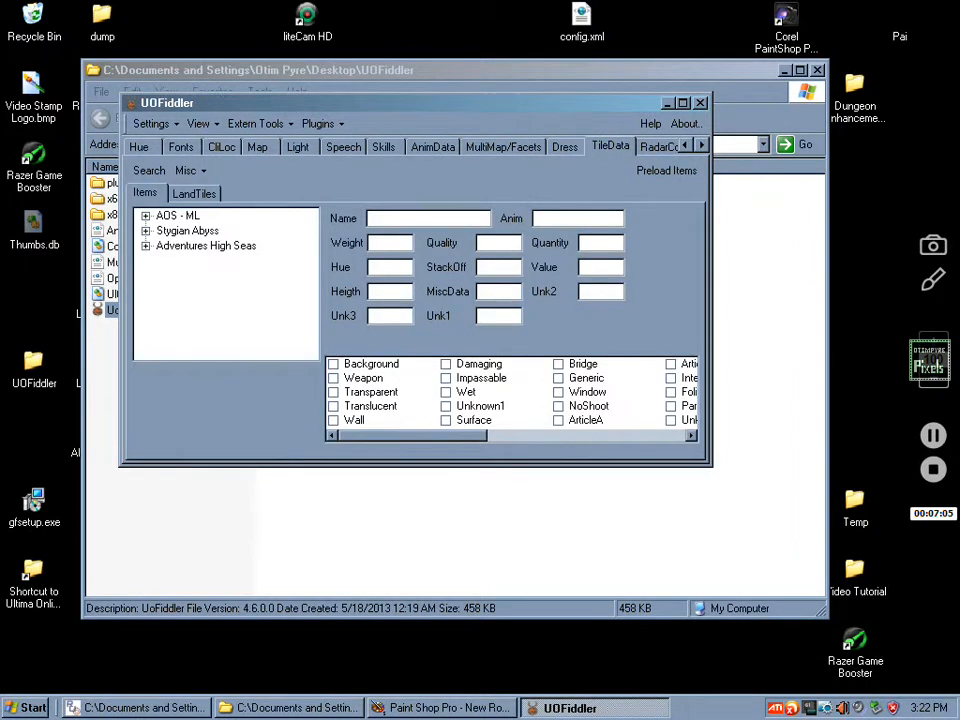
left_click(146, 221)
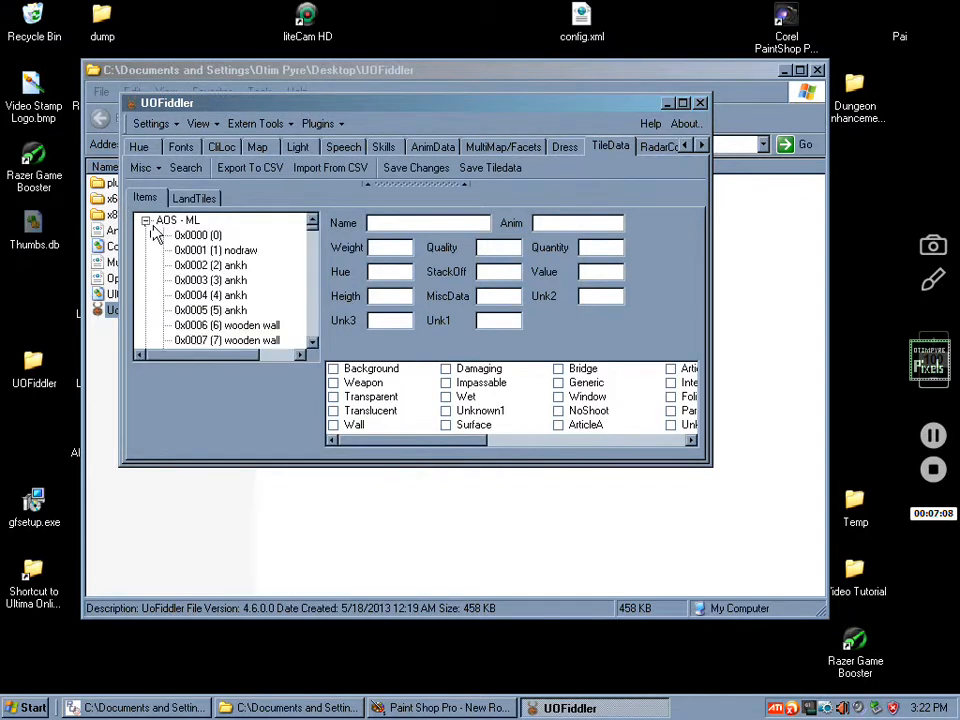
- Find the tile data entry for graphic 9716 and toggle the Save directly on changes option
left_click(187, 168)
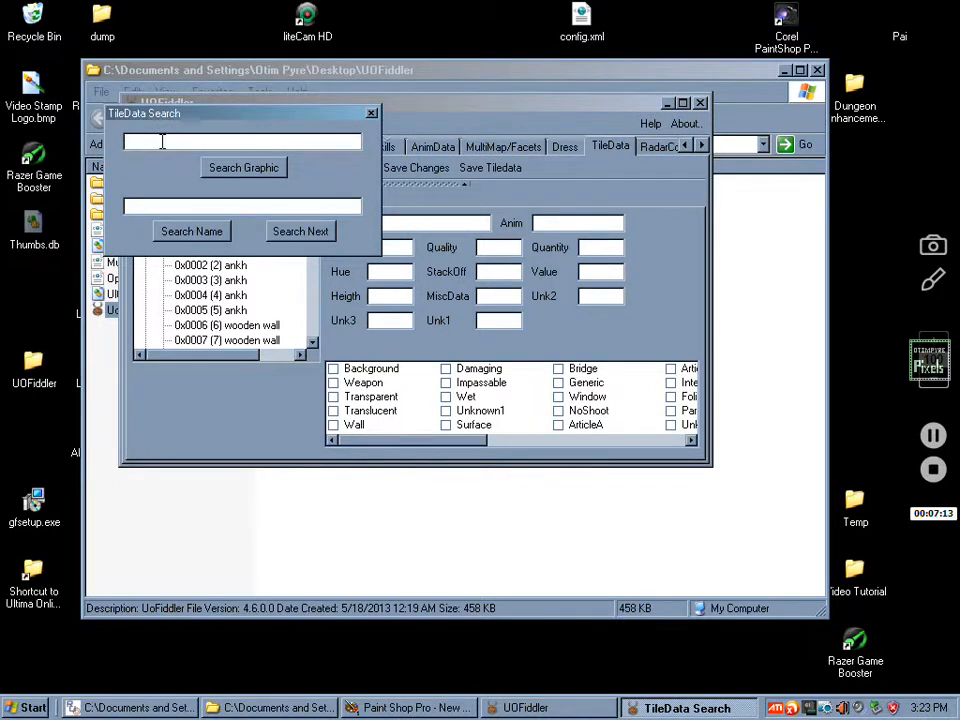
type("9716")
left_click(266, 172)
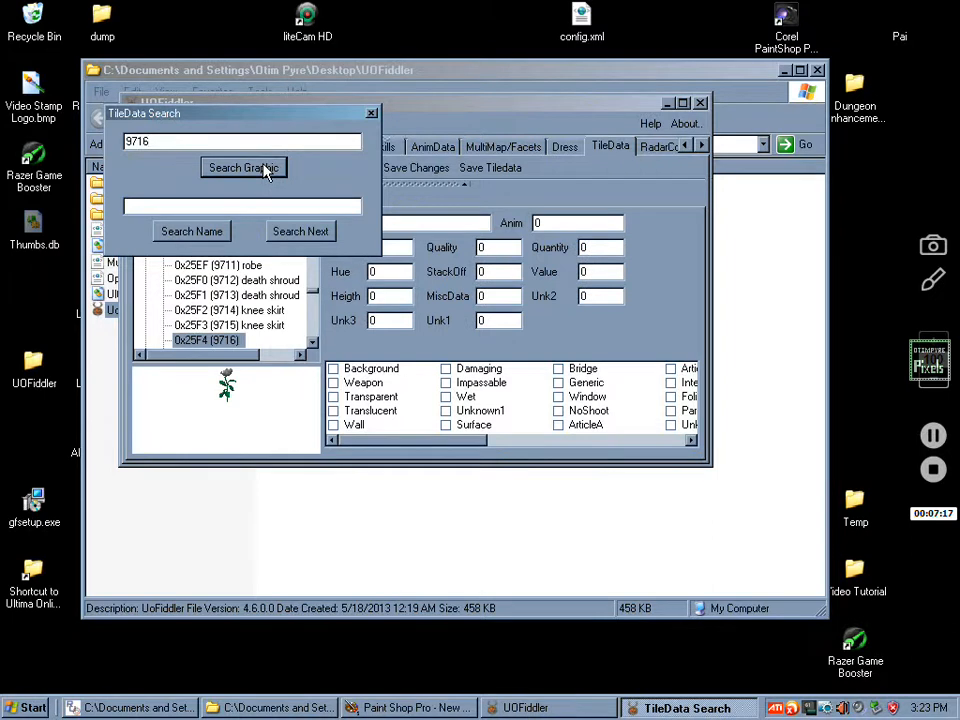
left_click(370, 113)
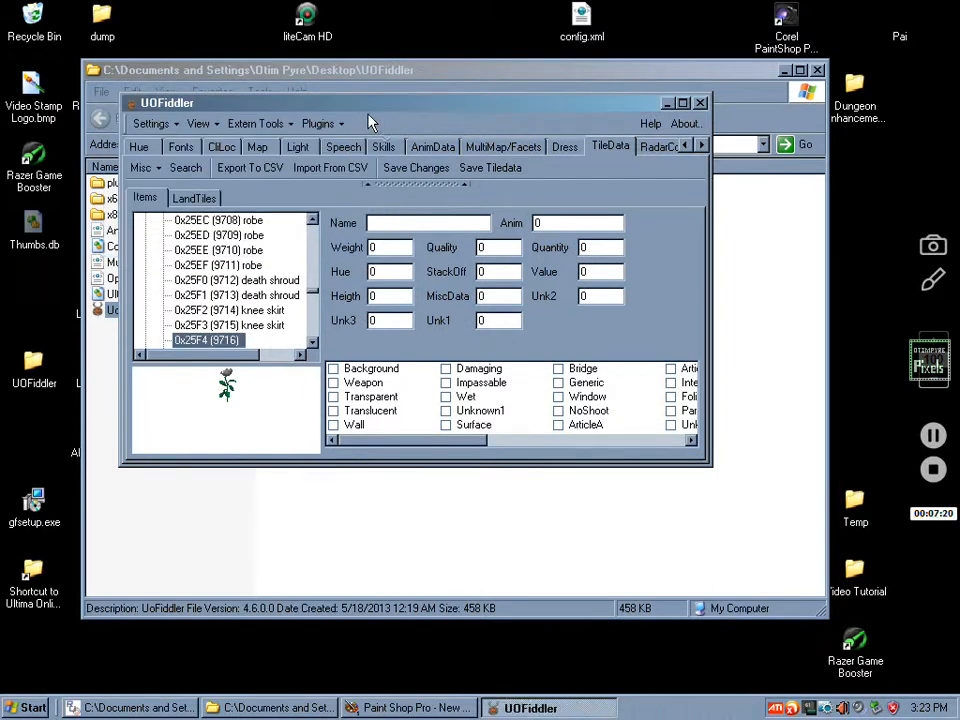
left_click(144, 168)
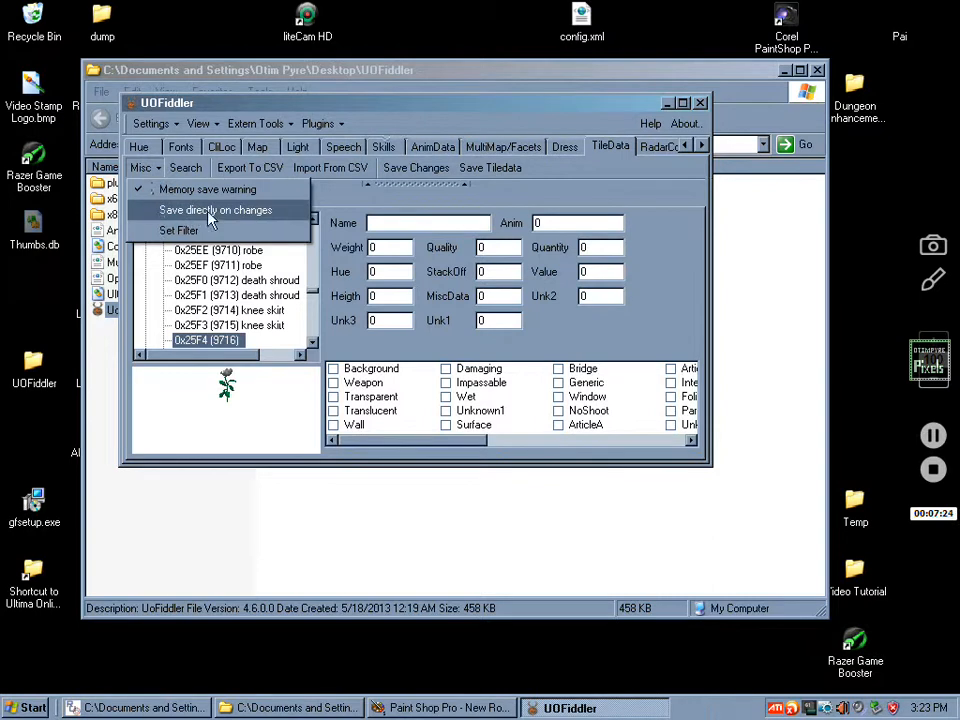
left_click(209, 214)
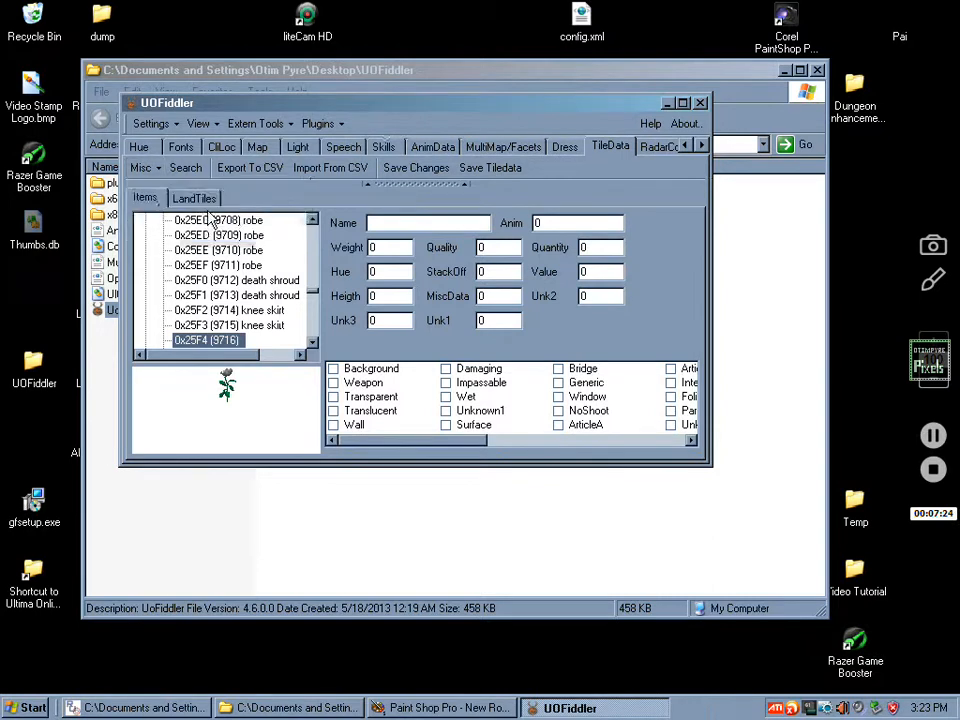
- Compare the tile data of the knee skirt entry 0x25F3 with the new rose entry 0x25F4
left_click(238, 326)
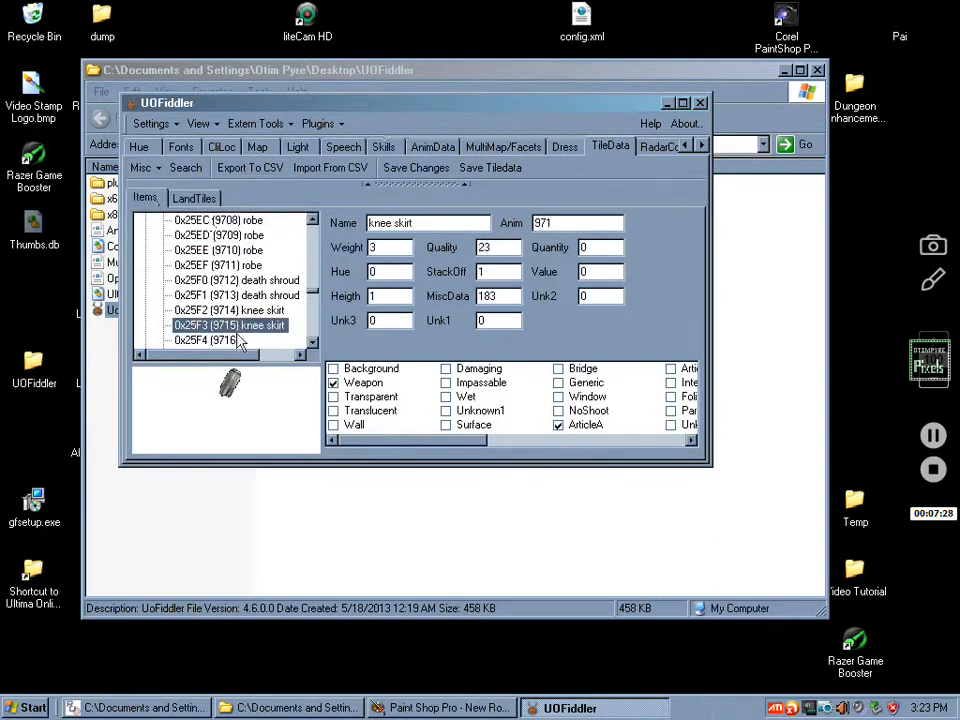
left_click(225, 340)
left_click(215, 265)
left_click(224, 325)
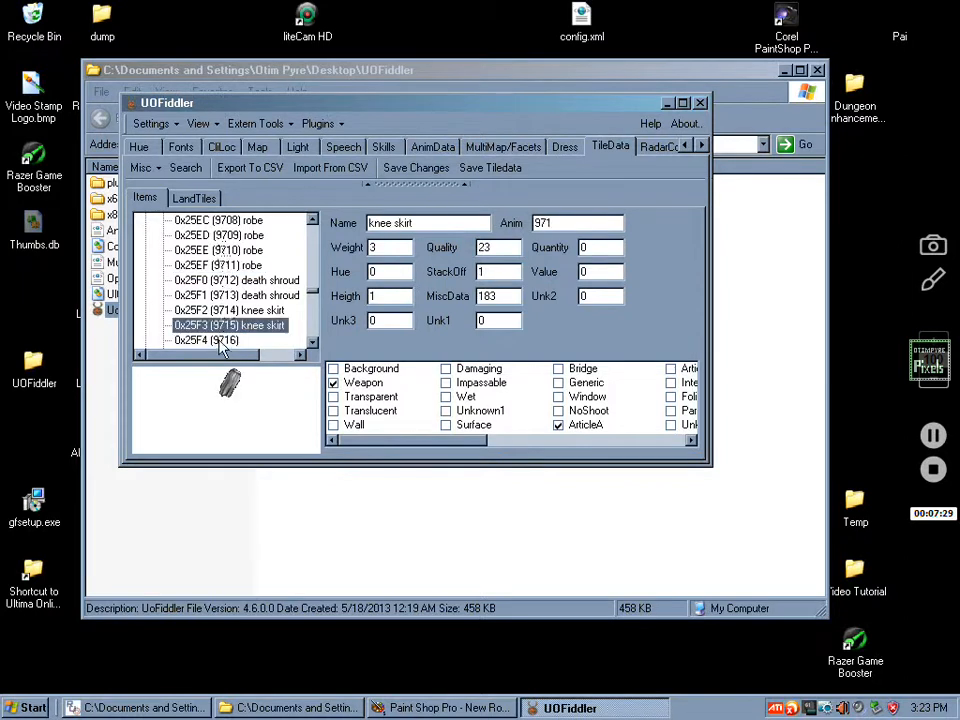
left_click(222, 340)
left_click(224, 325)
left_click(225, 340)
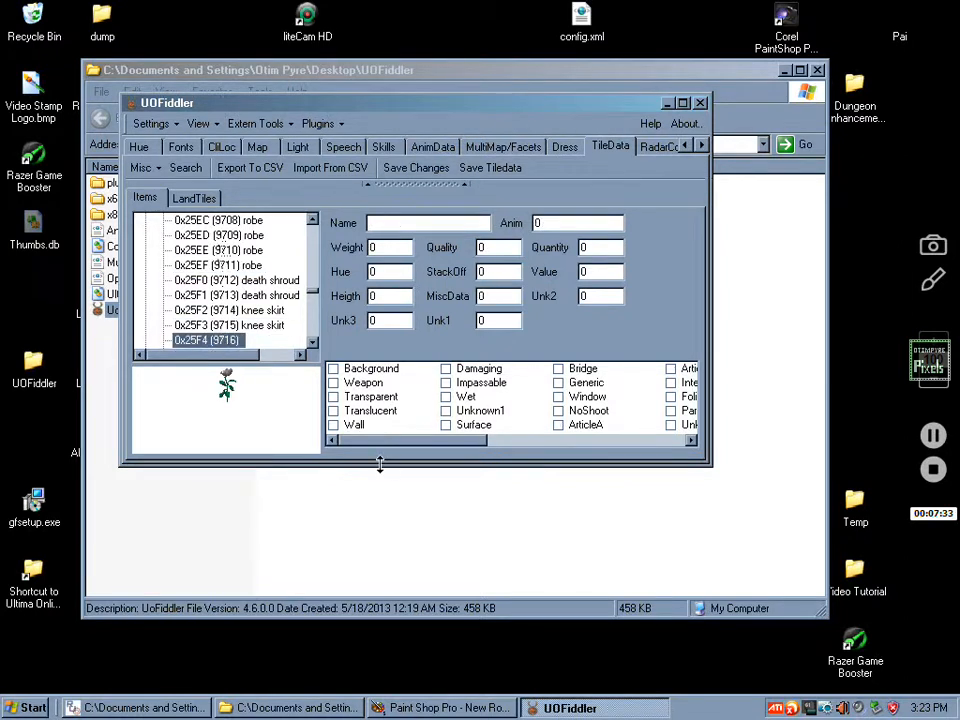
- Compare the tile data of the nearby robe, death shroud and knee skirt entries with the new rose entry 0x25F4
left_click_drag(374, 467, 375, 476)
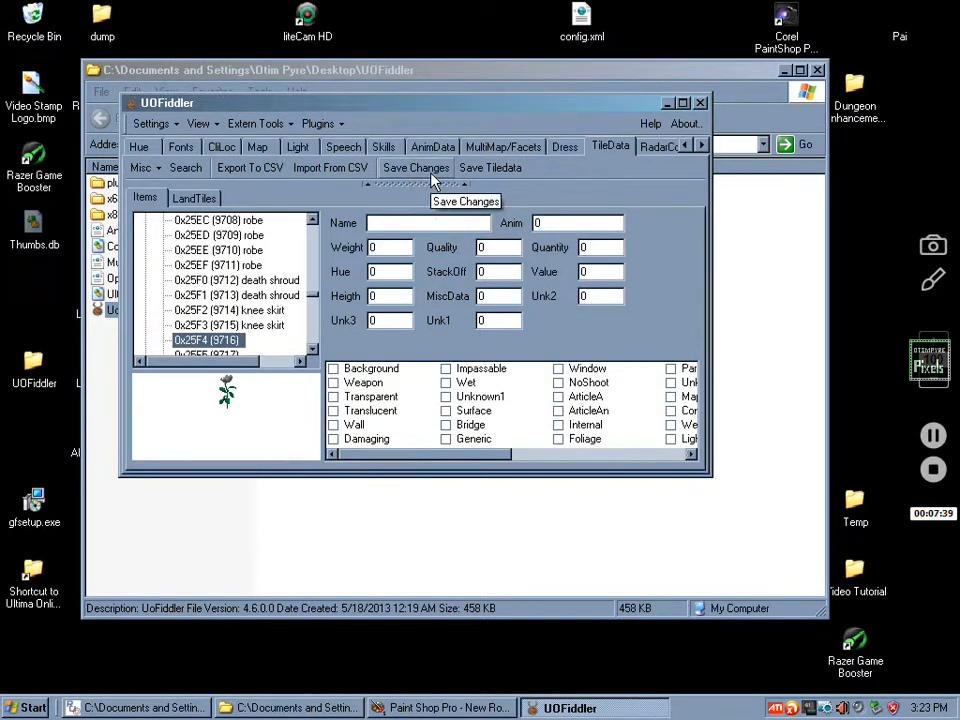
left_click(216, 328)
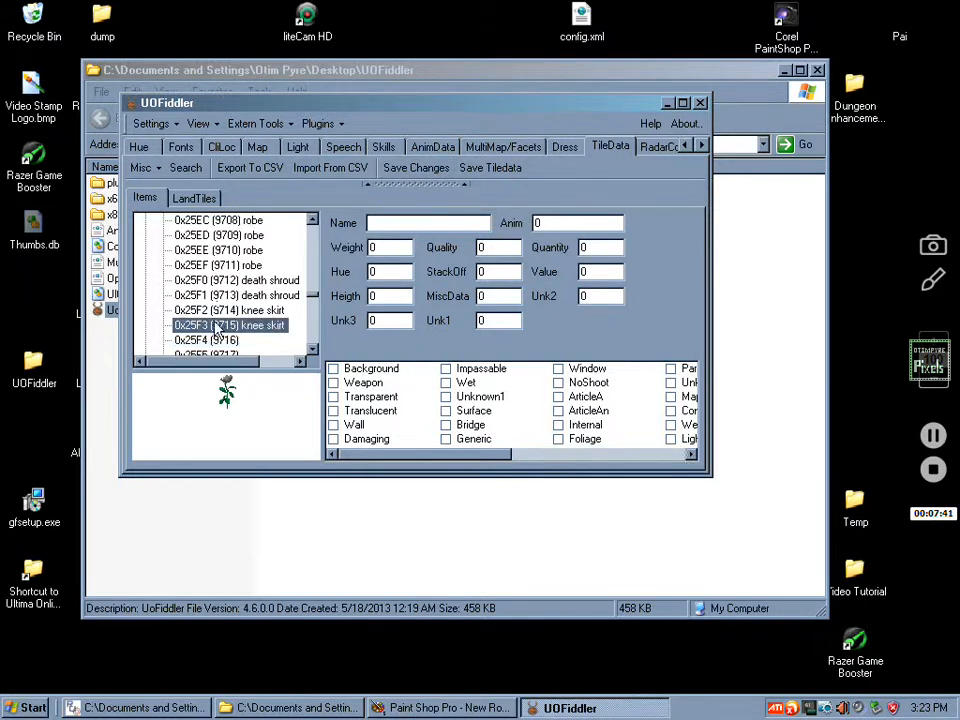
left_click(231, 310)
left_click(252, 280)
left_click(250, 265)
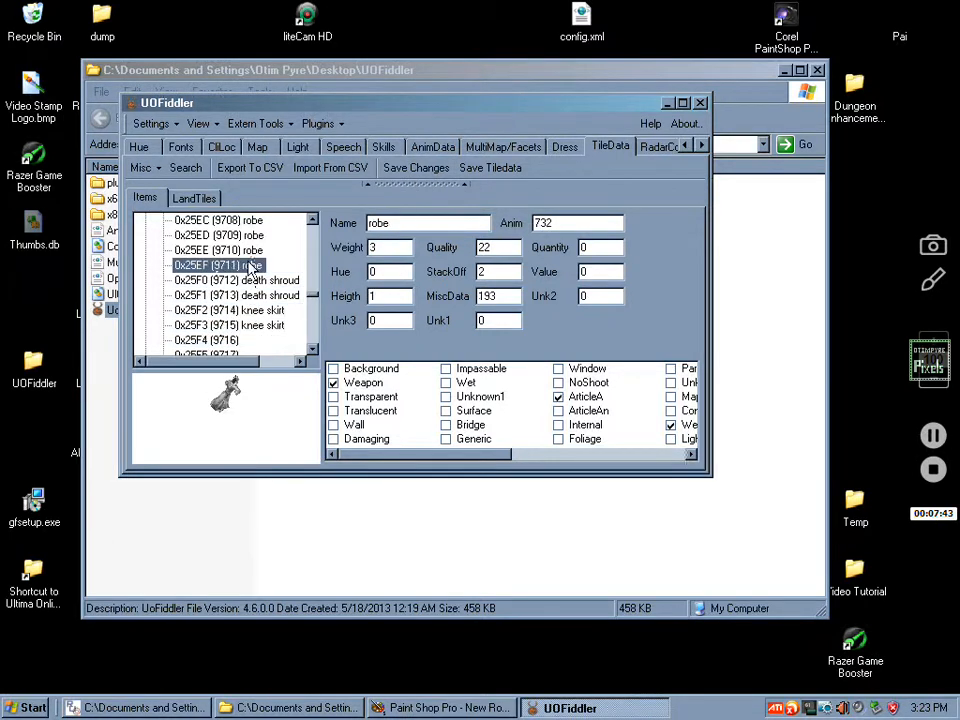
left_click(250, 326)
left_click(240, 340)
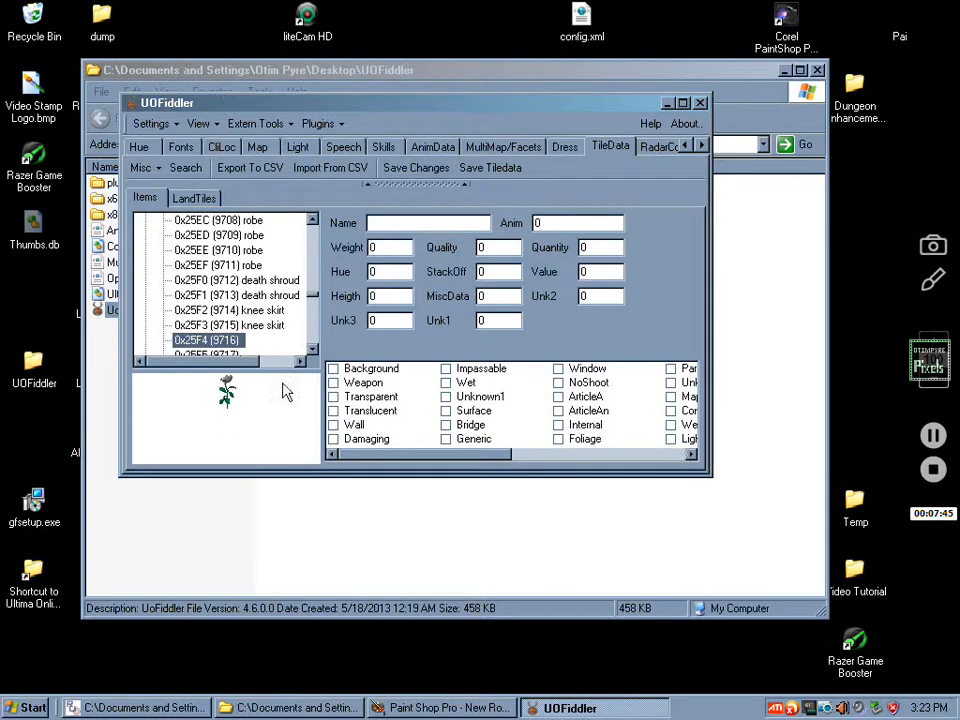
left_click(250, 326)
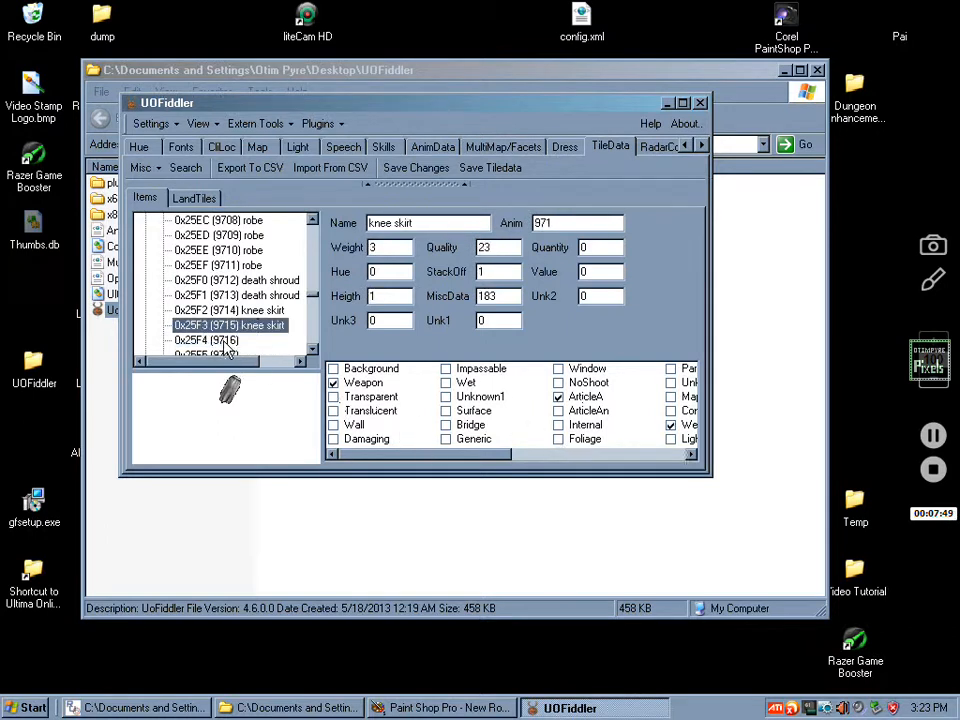
- Check the Save directly on changes option and return to the unnamed tile data entry 0x25F4
left_click(138, 167)
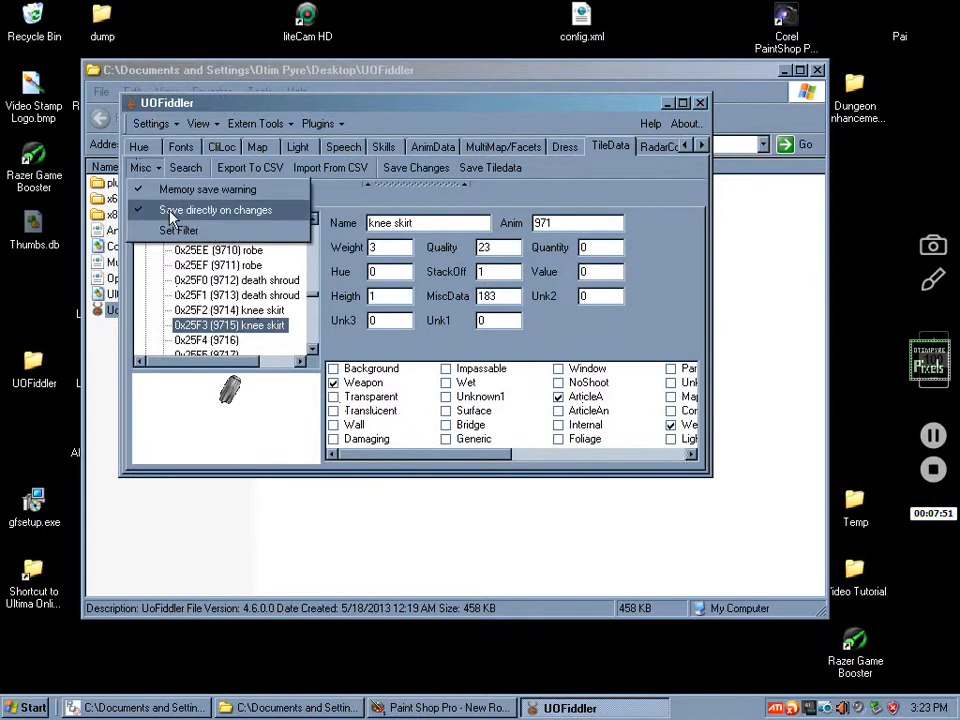
left_click(478, 203)
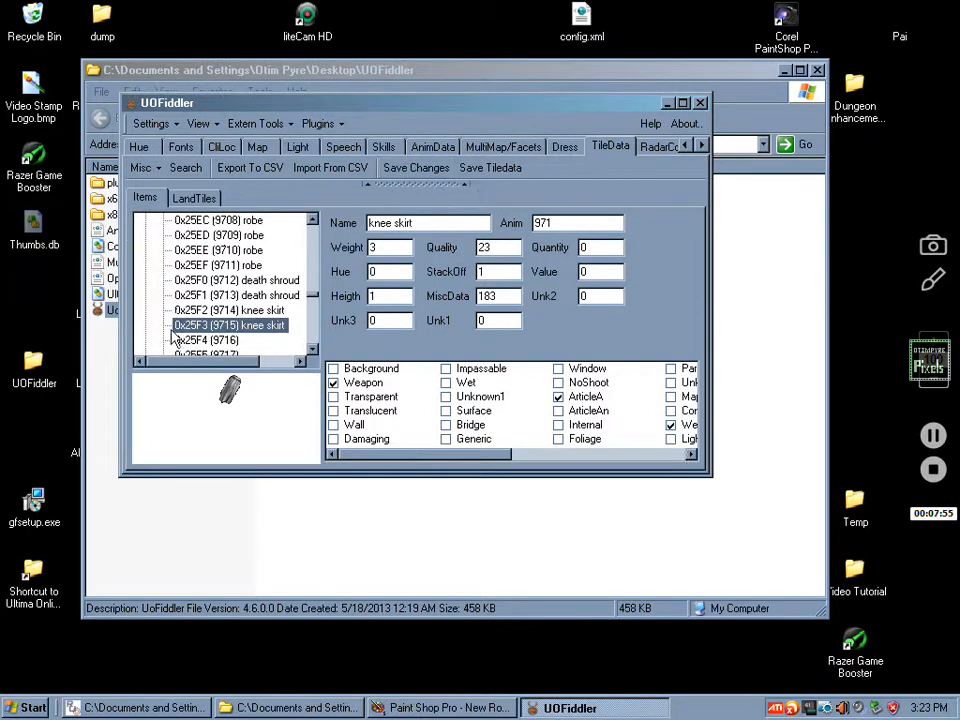
left_click(205, 341)
left_click(393, 225)
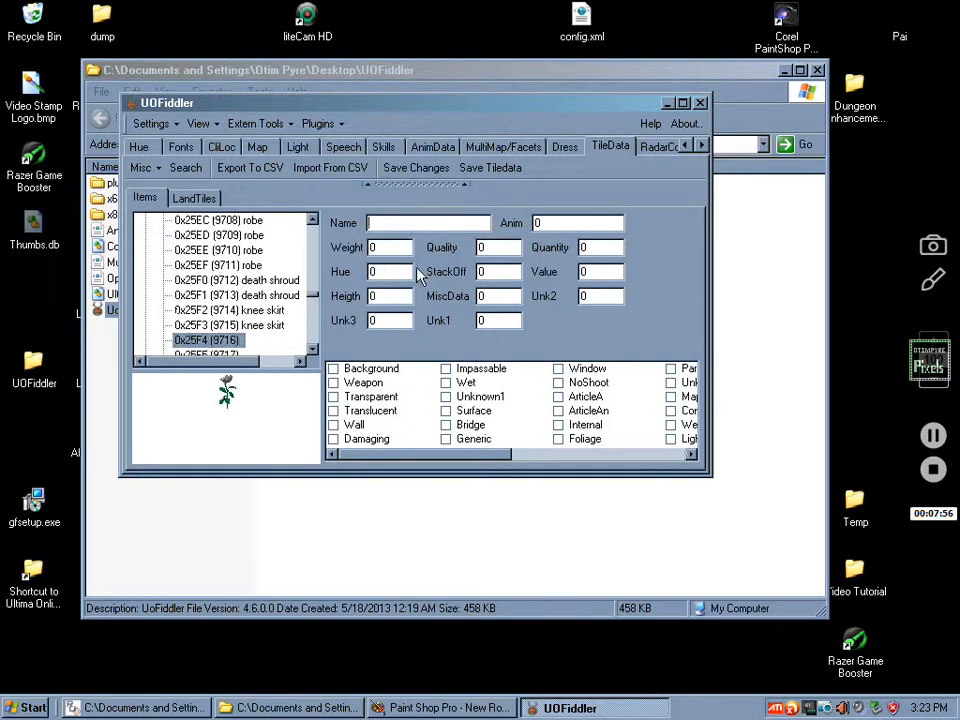
left_click(250, 295)
left_click(225, 340)
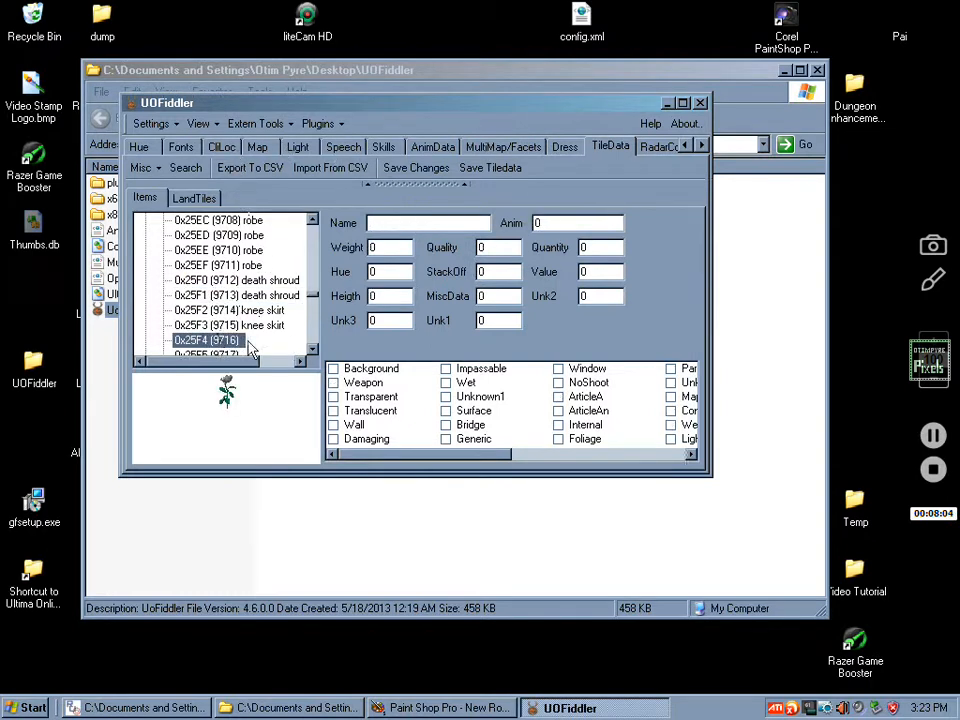
- Find the original rose of trinsic, graphic 0x234B, among the item art and select it
left_click(685, 146)
left_click(685, 146)
left_click(685, 146)
left_click(685, 146)
left_click(685, 146)
left_click(685, 146)
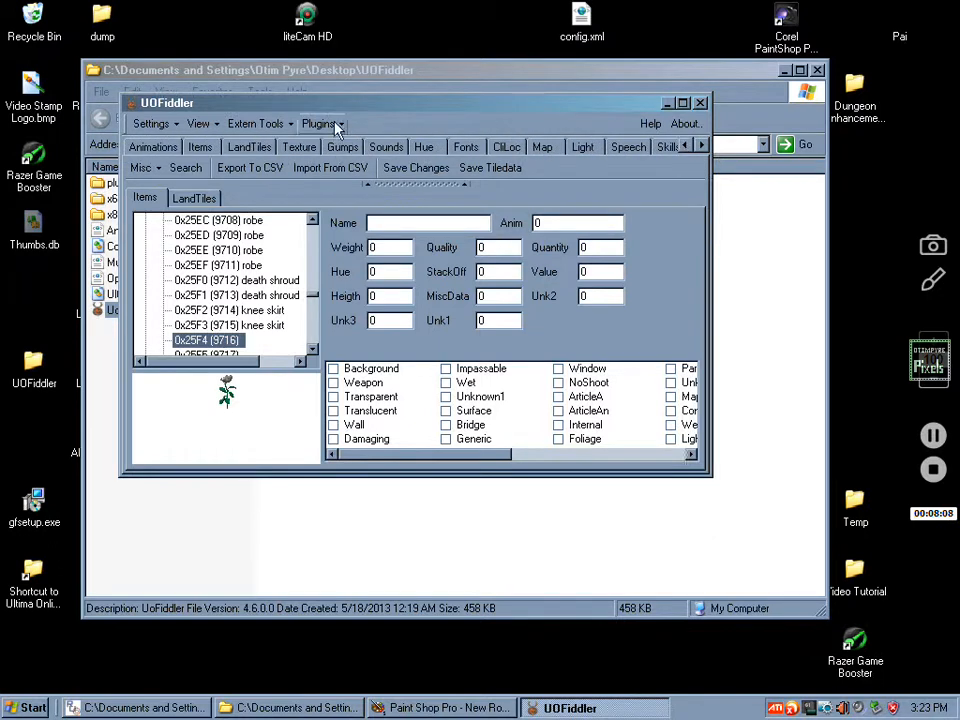
left_click(199, 147)
left_click(318, 330)
scroll(316, 350, "down", 15)
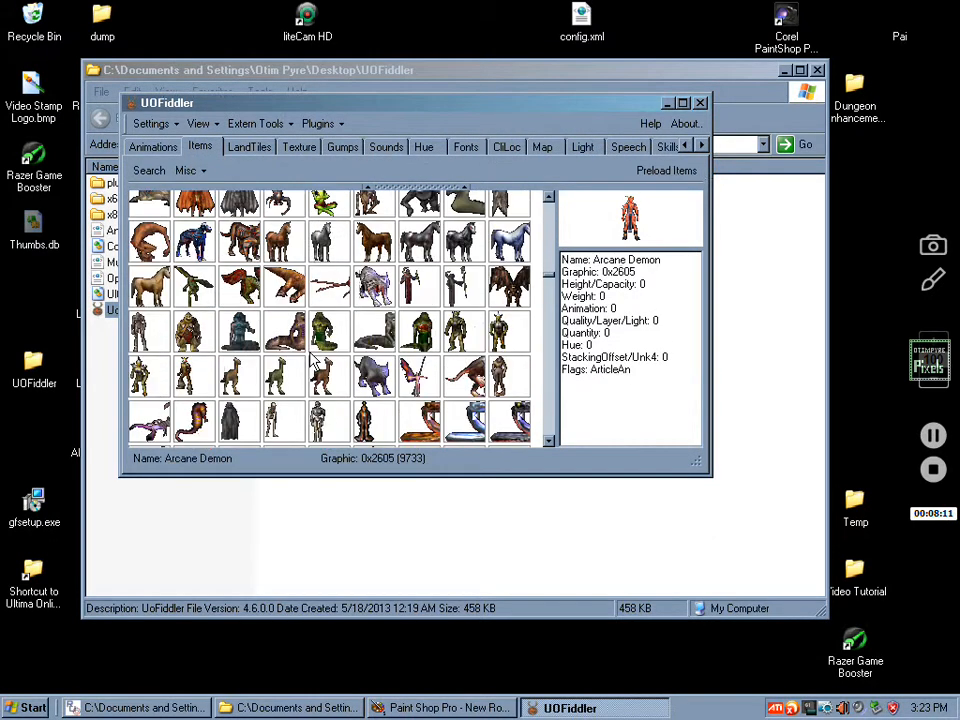
scroll(310, 365, "down", 20)
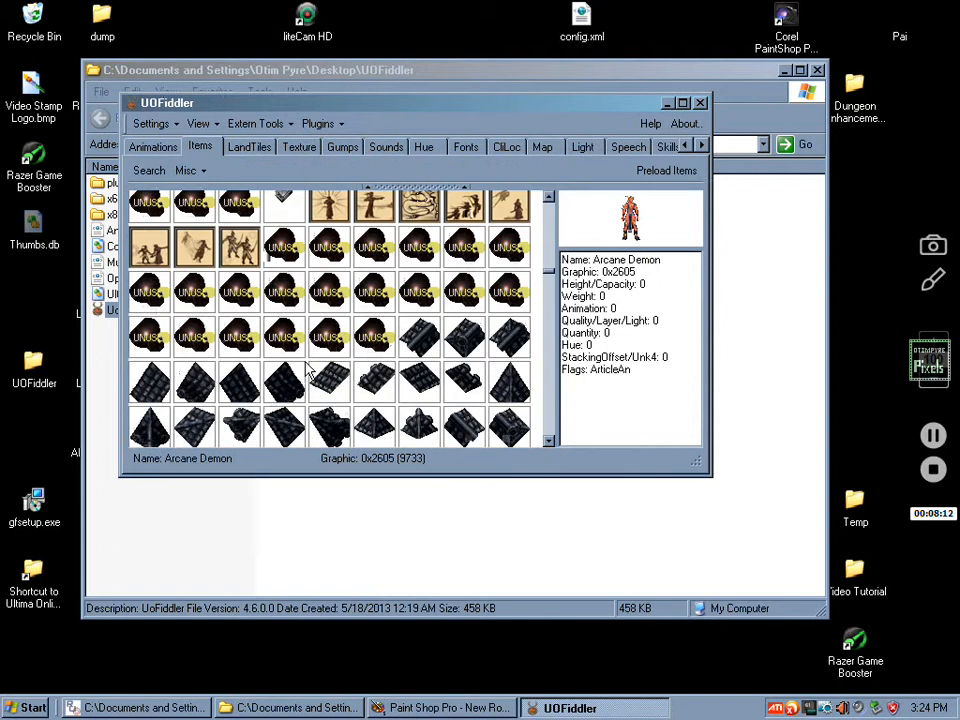
scroll(310, 372, "down", 3)
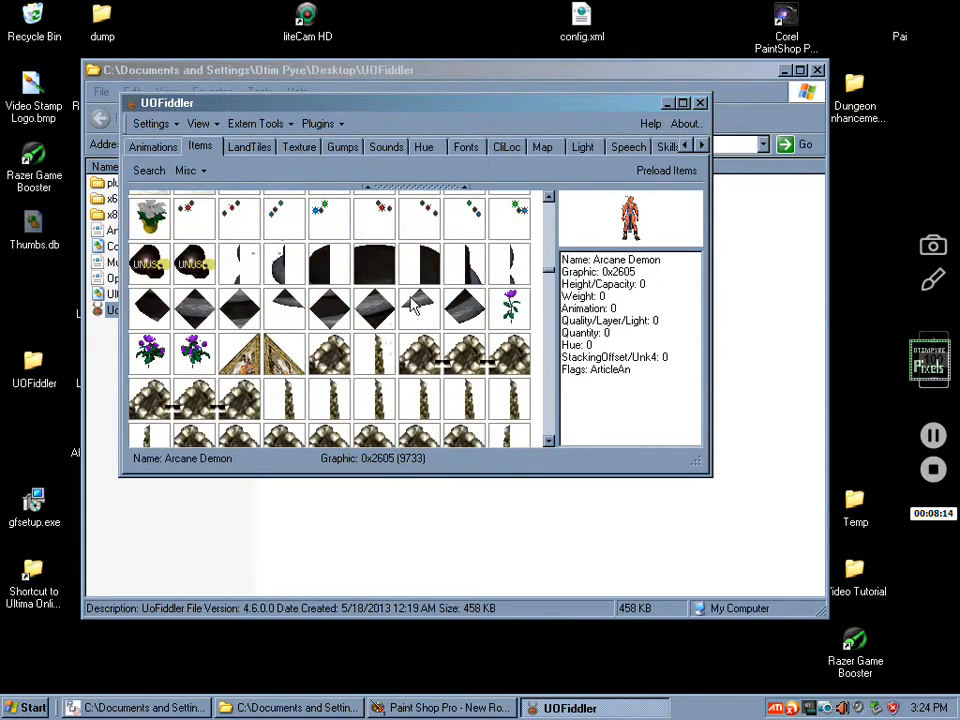
left_click(510, 305)
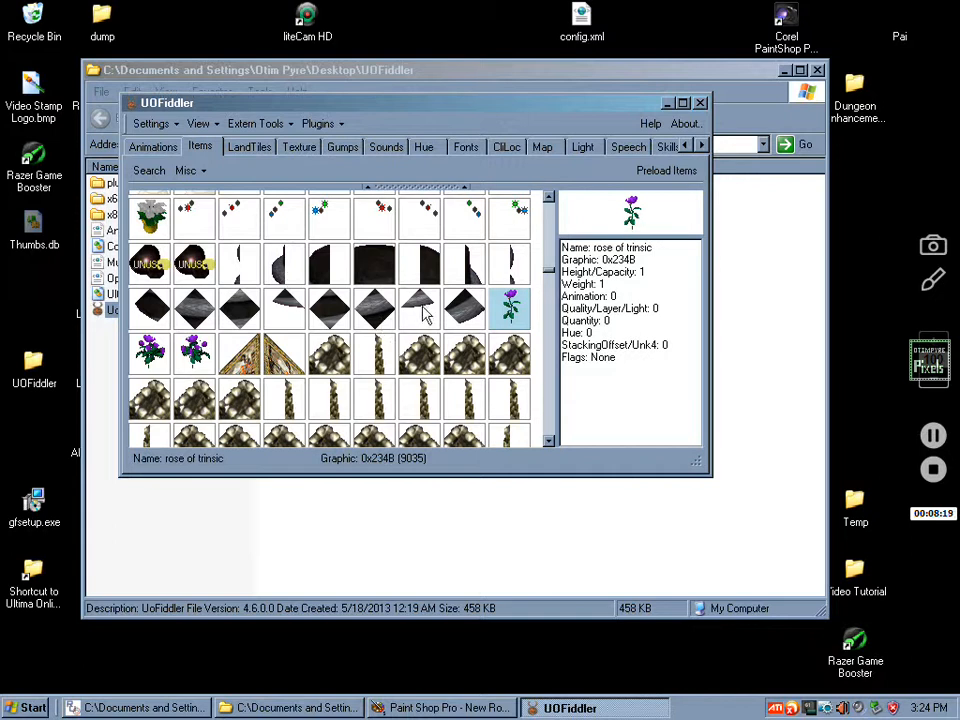
- Show the rose of trinsic in the TileData editor and examine its name, weight, height and flags
left_click(465, 305)
right_click(466, 304)
left_click(467, 298)
right_click(497, 302)
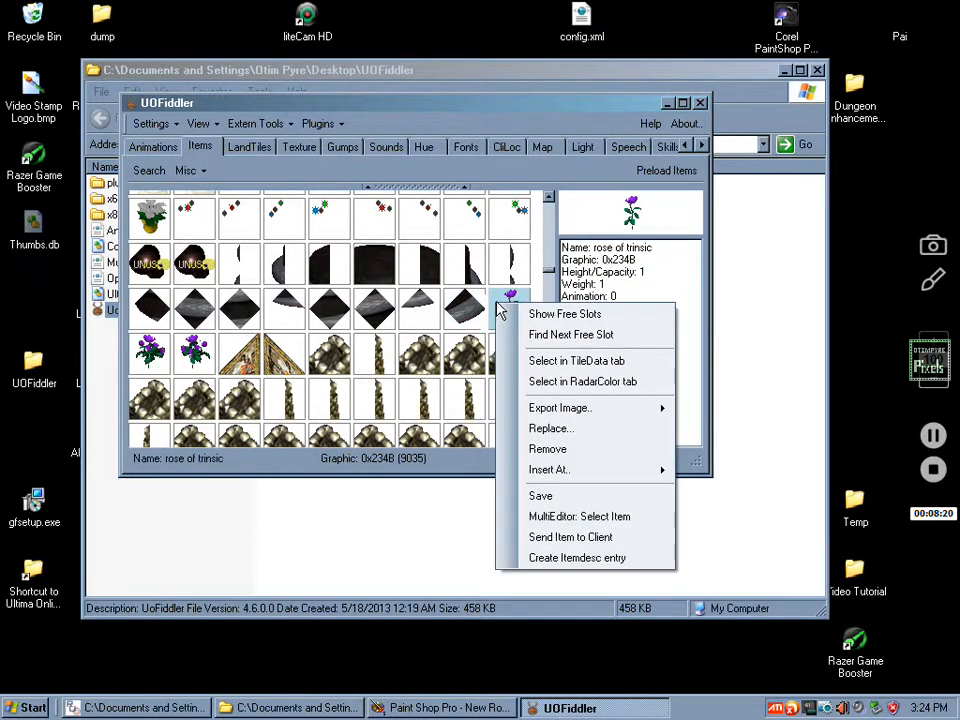
left_click(574, 364)
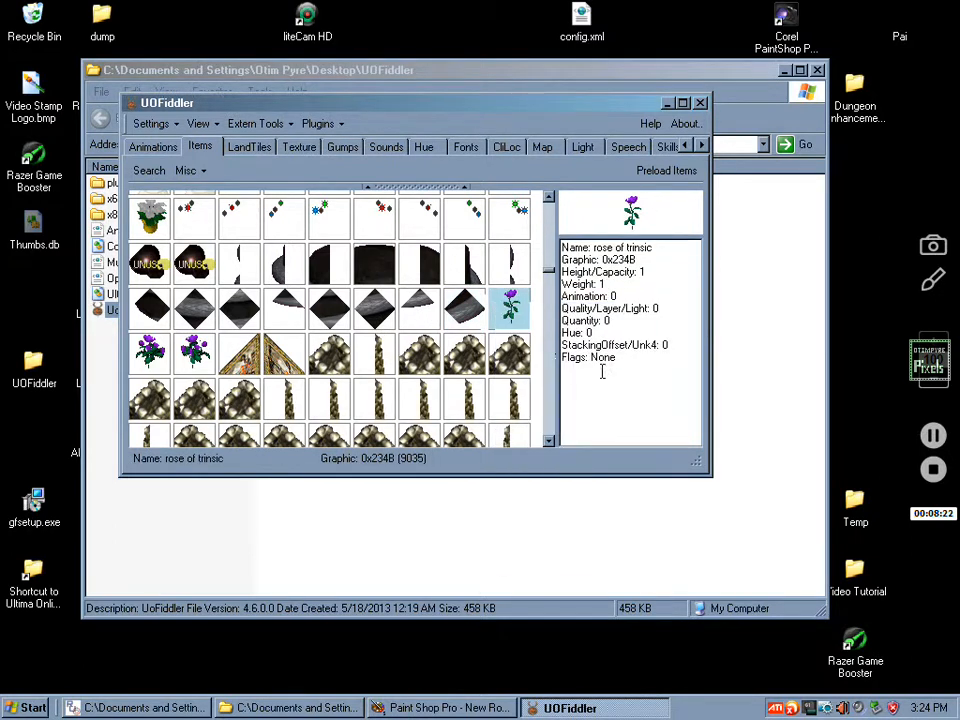
left_click(700, 146)
left_click(700, 146)
left_click(700, 146)
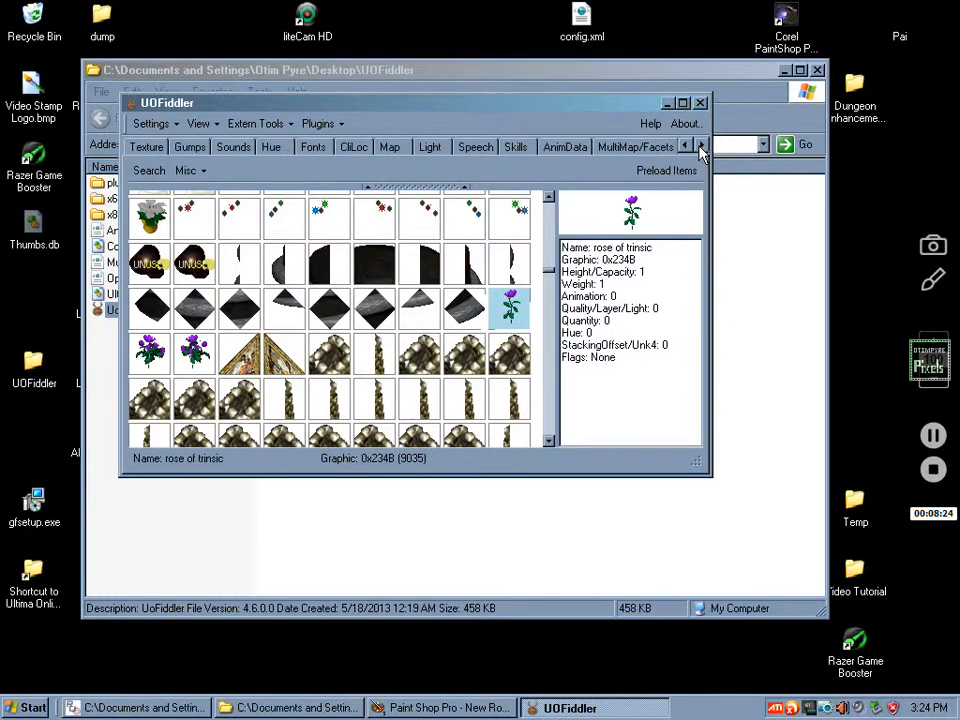
left_click(700, 146)
left_click(700, 146)
left_click(700, 146)
left_click(603, 147)
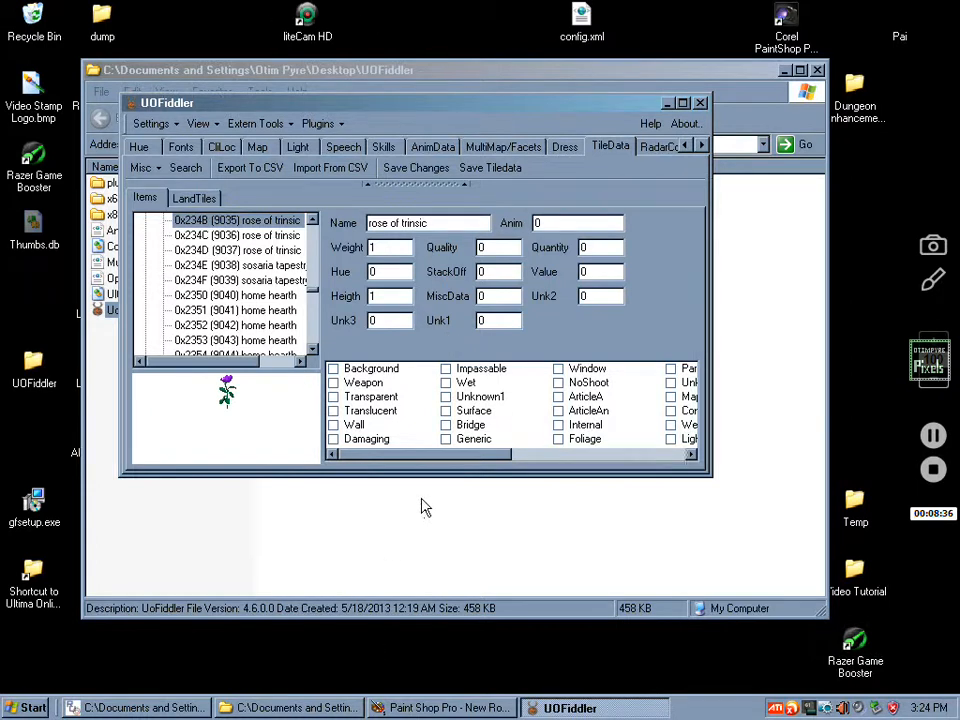
left_click_drag(433, 456, 413, 470)
left_click(701, 146)
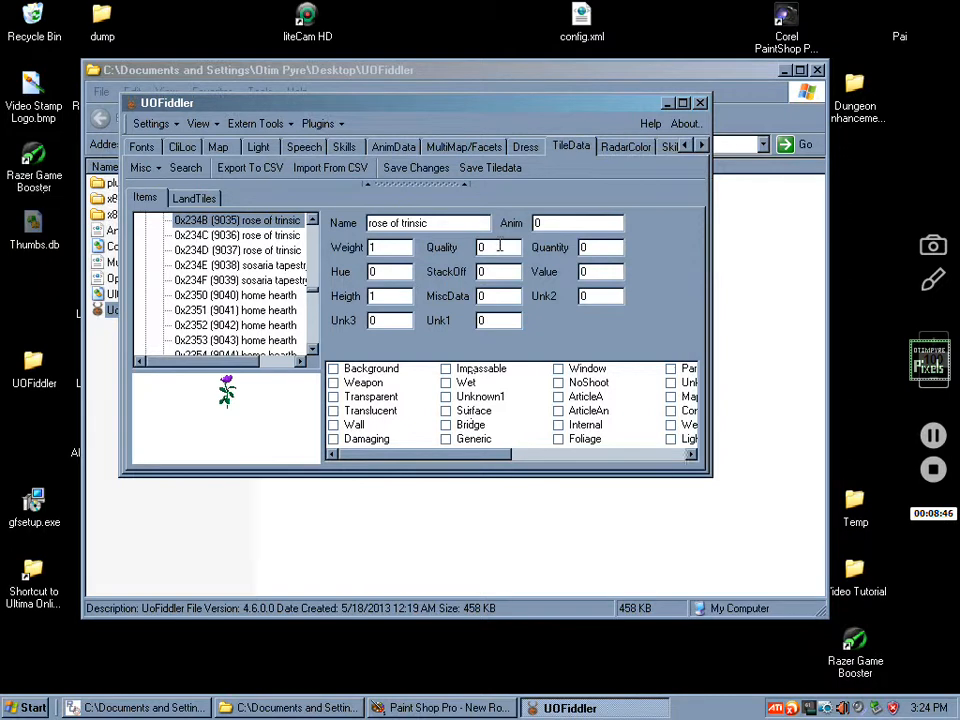
left_click_drag(448, 223, 199, 219)
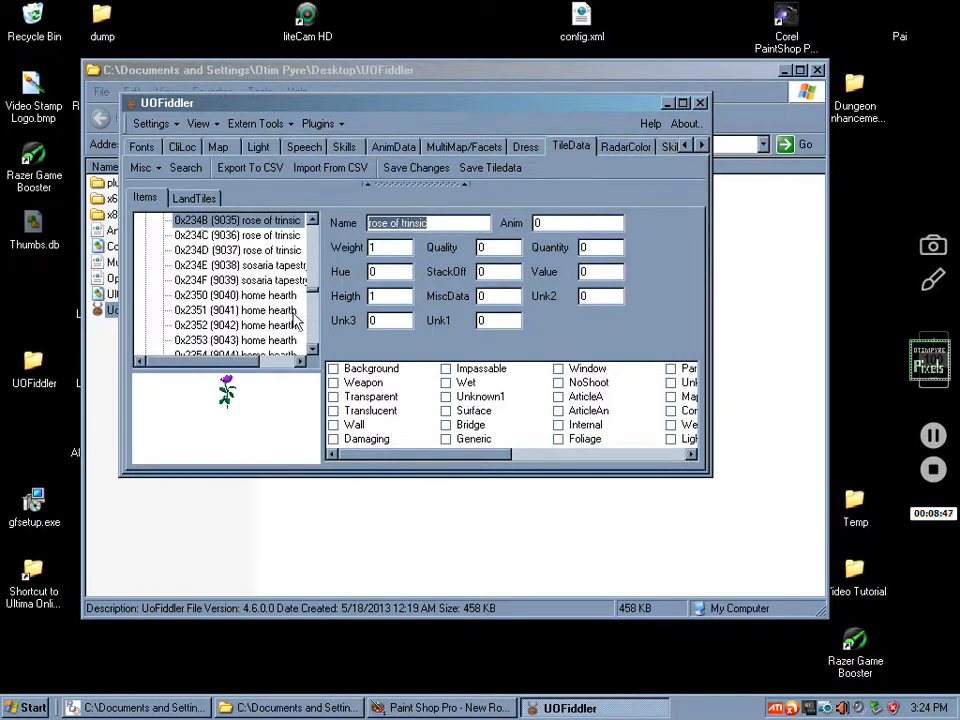
- Find the tile data entry for graphic 9716 and name it rainbow rose
left_click(185, 167)
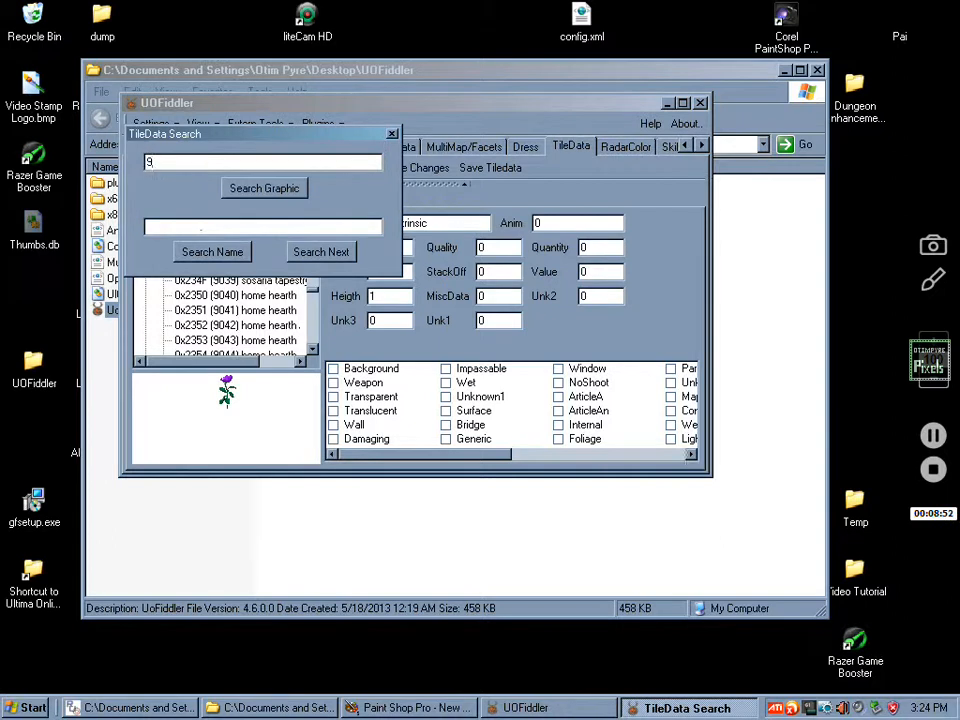
left_click(237, 257)
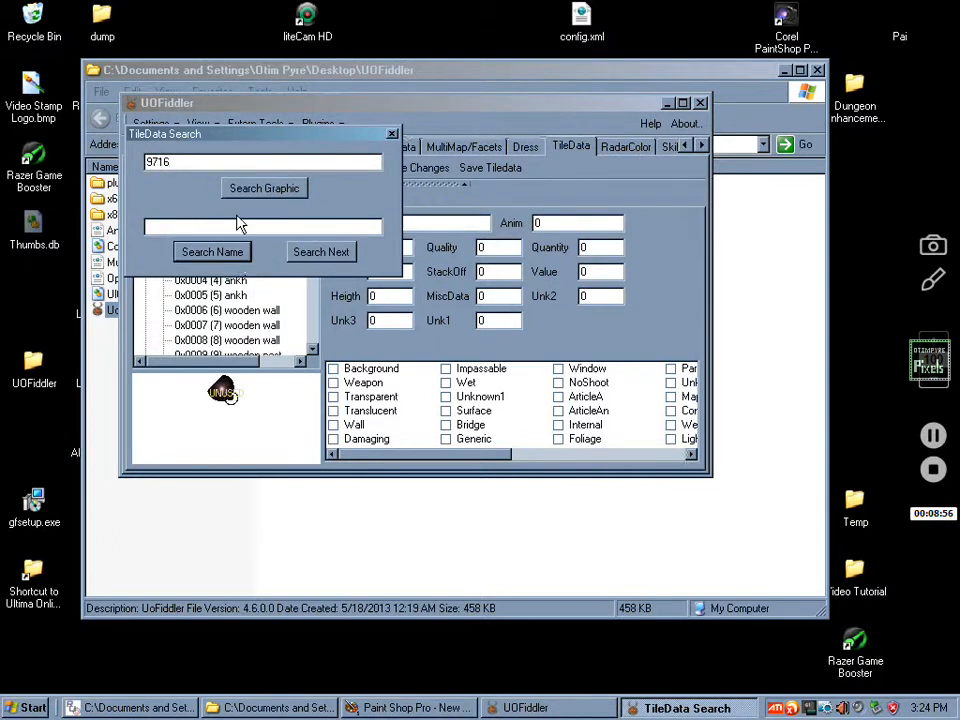
left_click(265, 195)
left_click(391, 135)
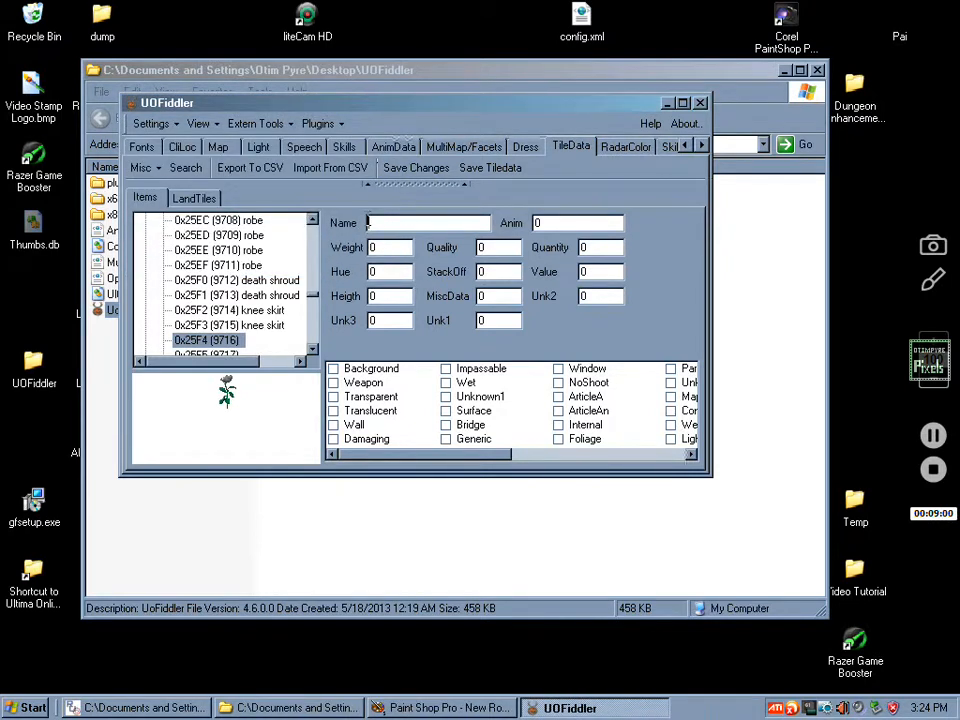
type("ro")
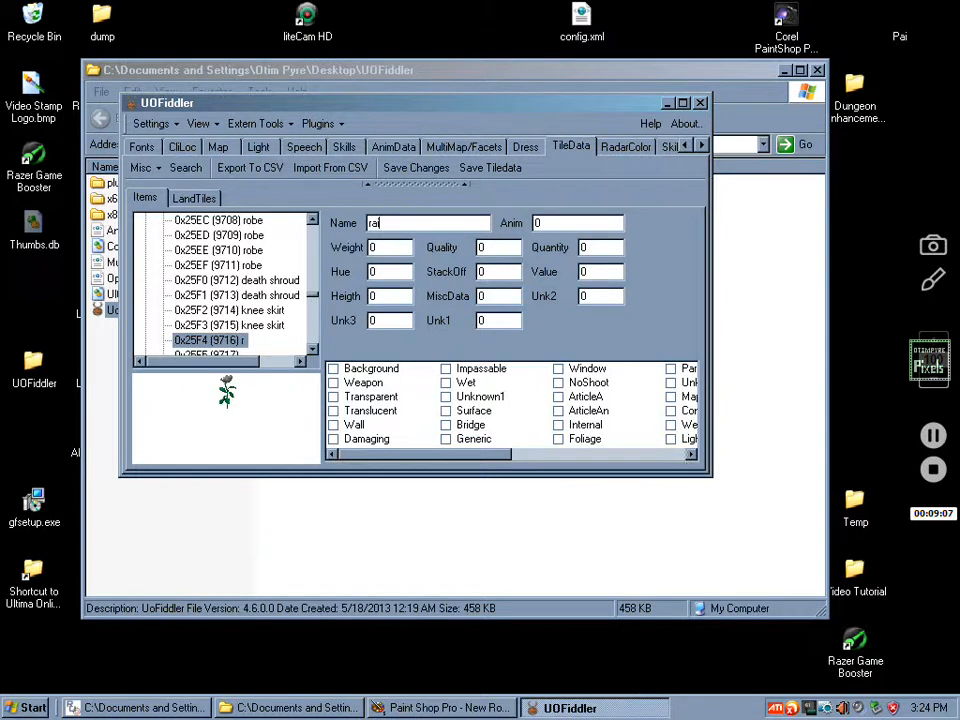
type("inbow rose")
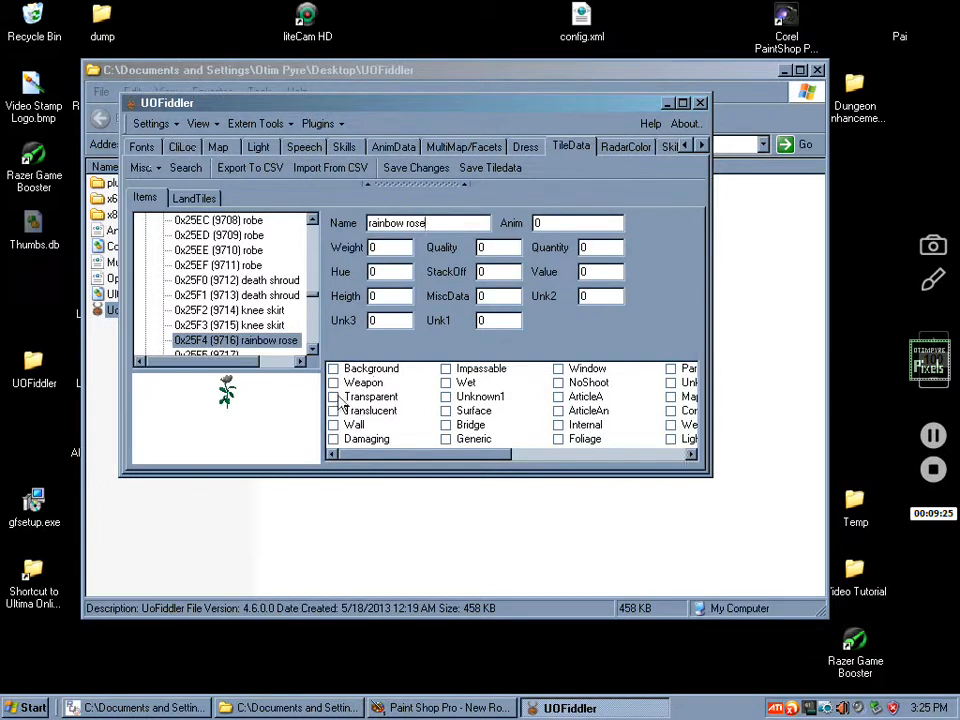
- Set the rainbow rose's weight to 1 and height to 1, and enable its PartialHue flag
double_click(381, 247)
type("1")
double_click(386, 297)
left_click_drag(441, 459, 545, 460)
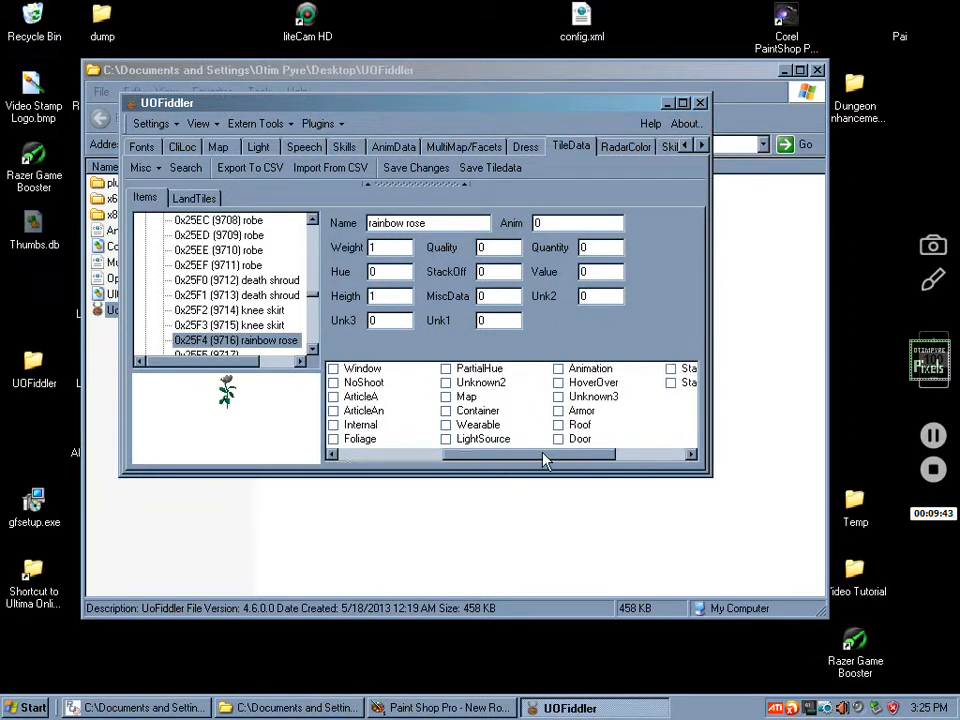
left_click(443, 370)
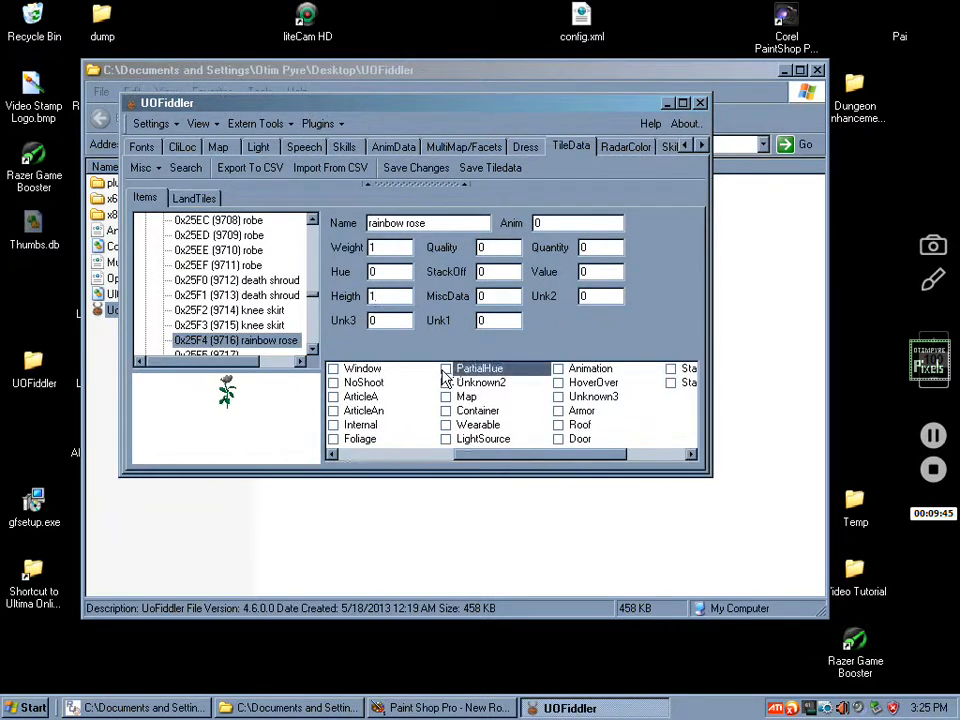
left_click(446, 370)
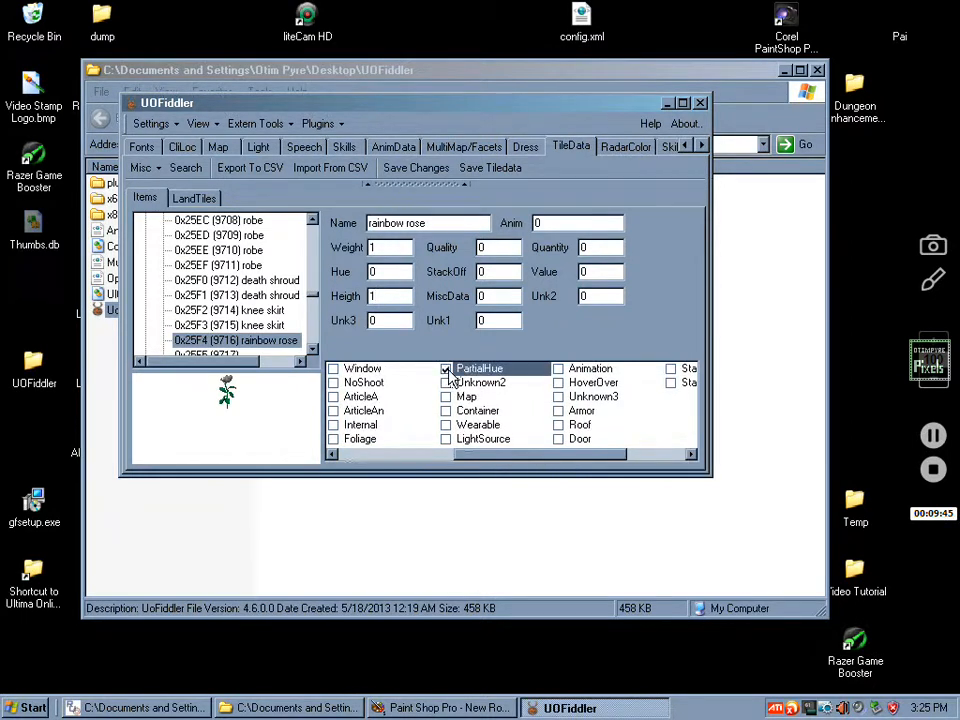
- Save the rainbow rose's edits to memory, write the tile data to file, and acknowledge the confirmations
left_click(428, 170)
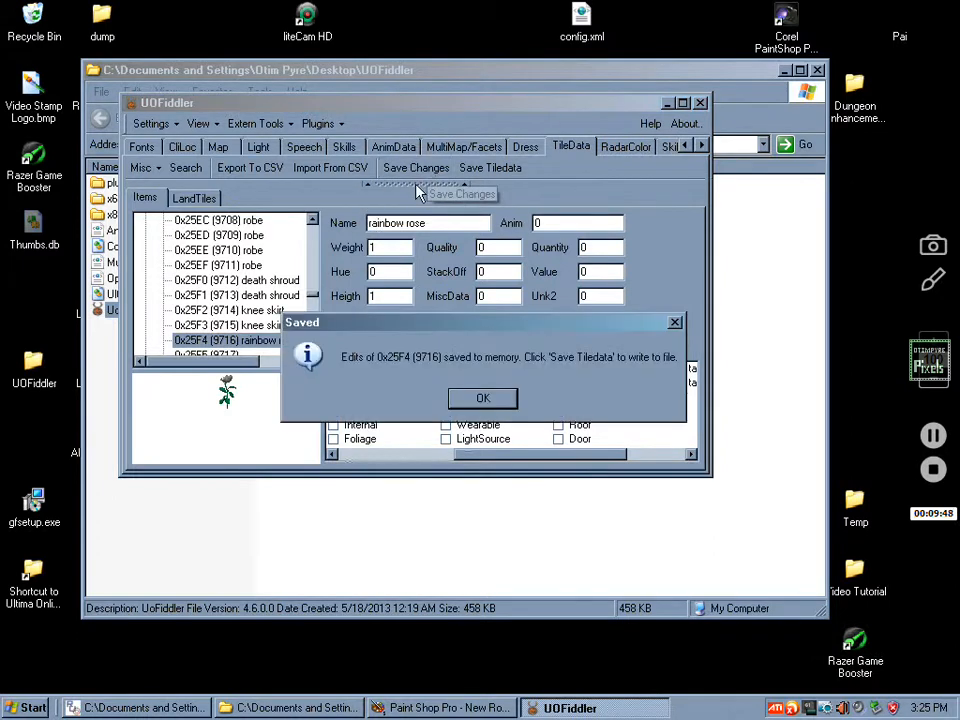
left_click(483, 399)
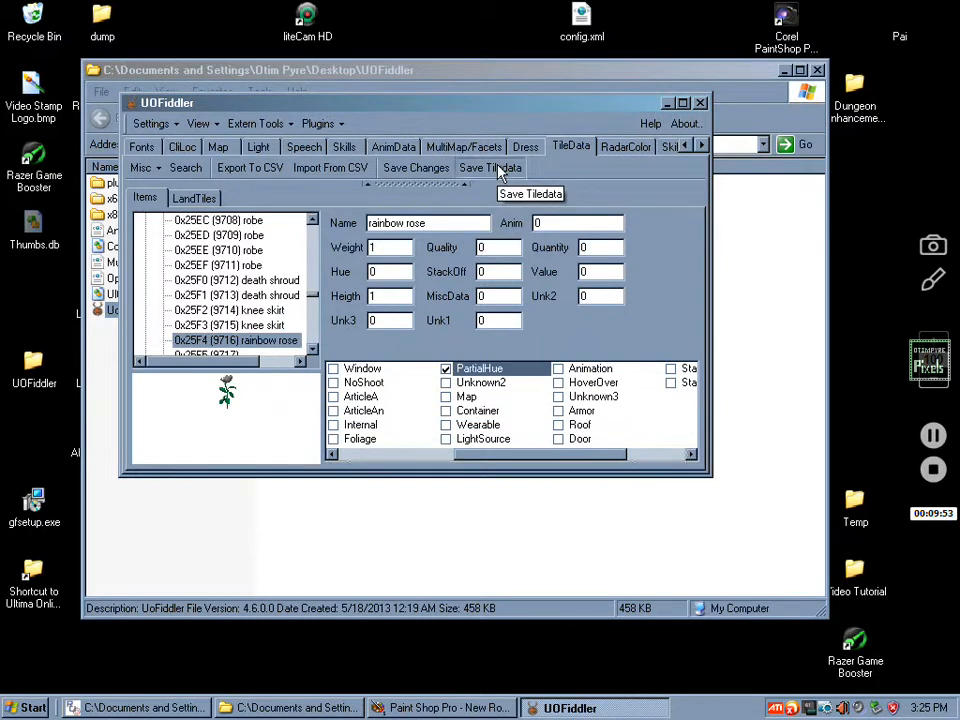
left_click(500, 172)
left_click(486, 402)
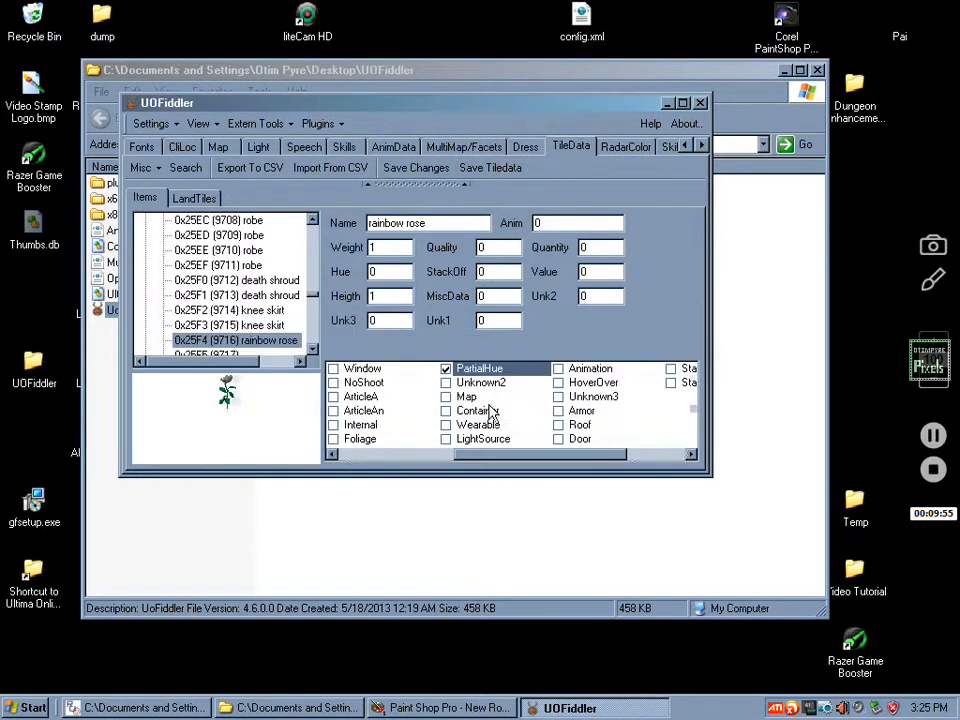
left_click(487, 172)
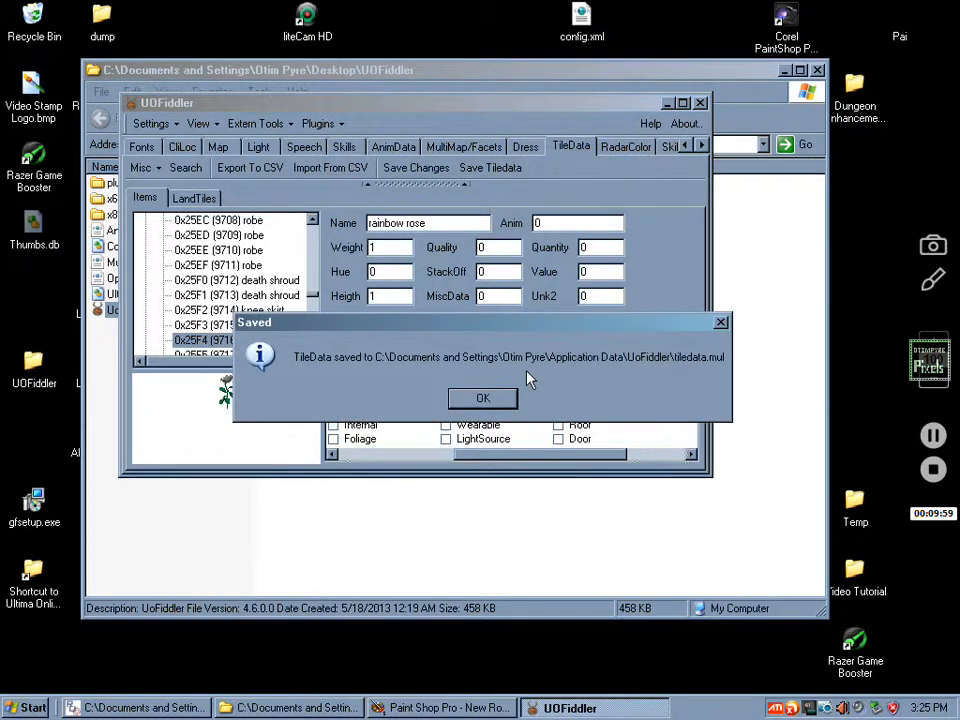
left_click(490, 398)
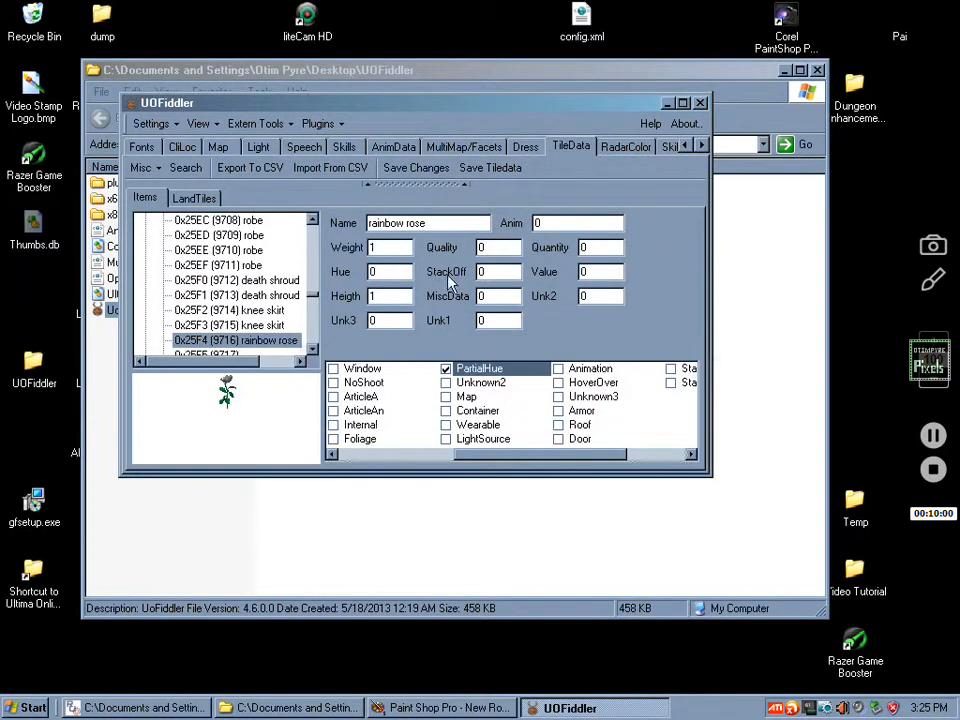
- Set the output path in the UOFiddler options to the Custom Art folder on the desktop
left_click_drag(450, 107, 546, 188)
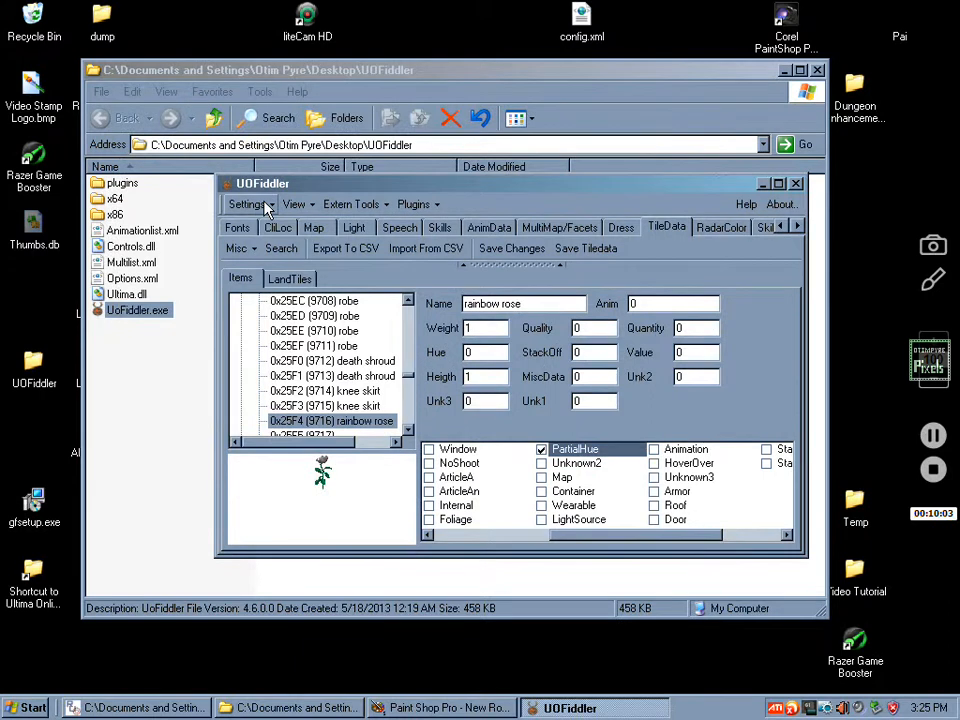
left_click(266, 205)
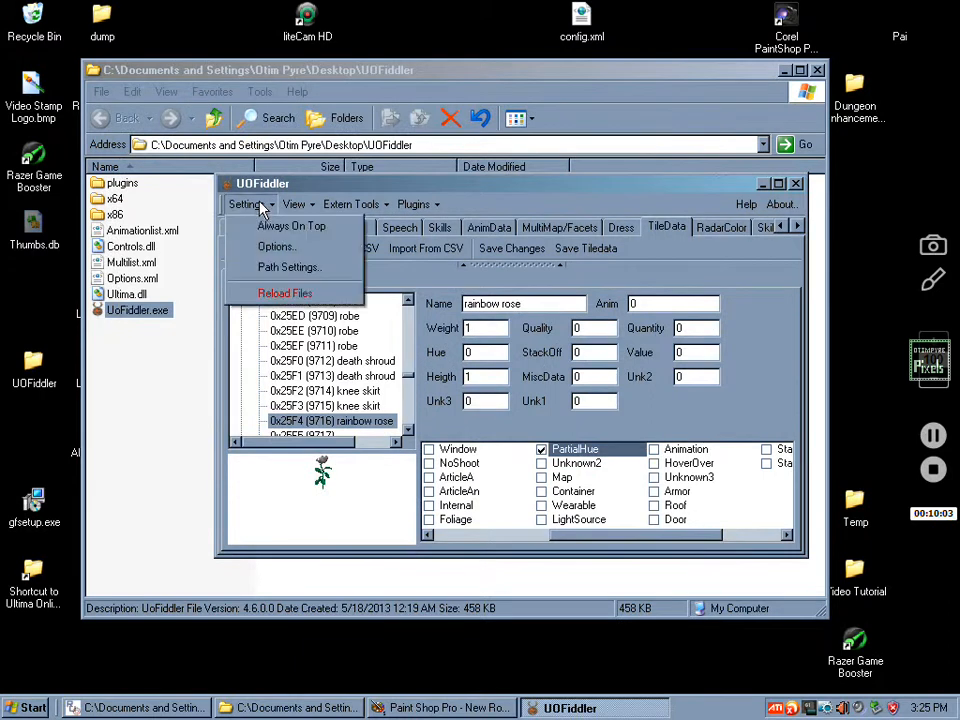
left_click(303, 257)
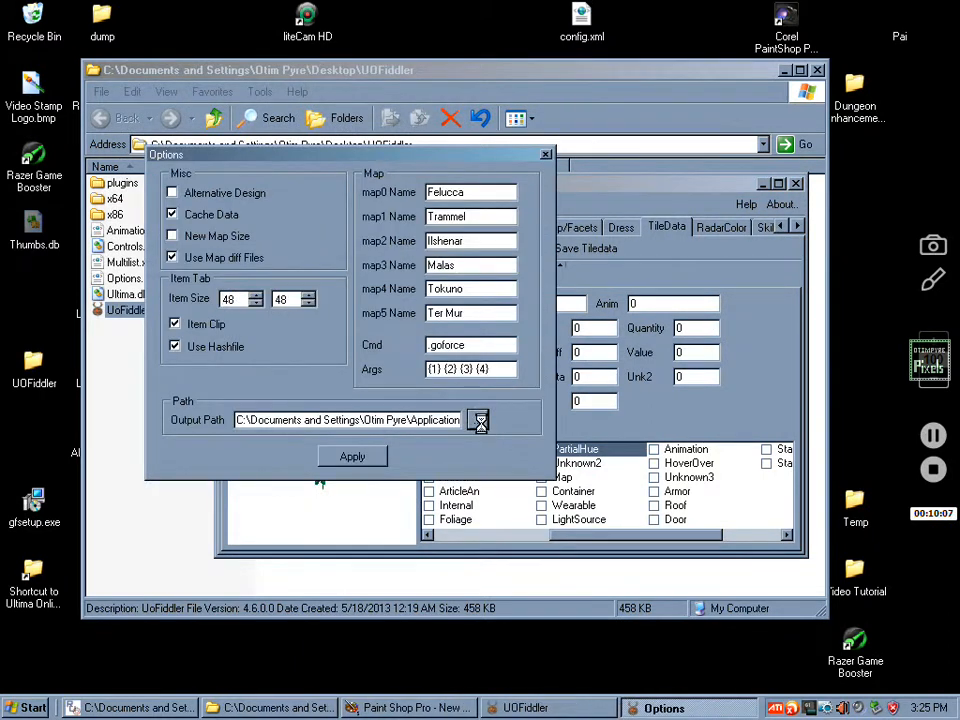
left_click(420, 413)
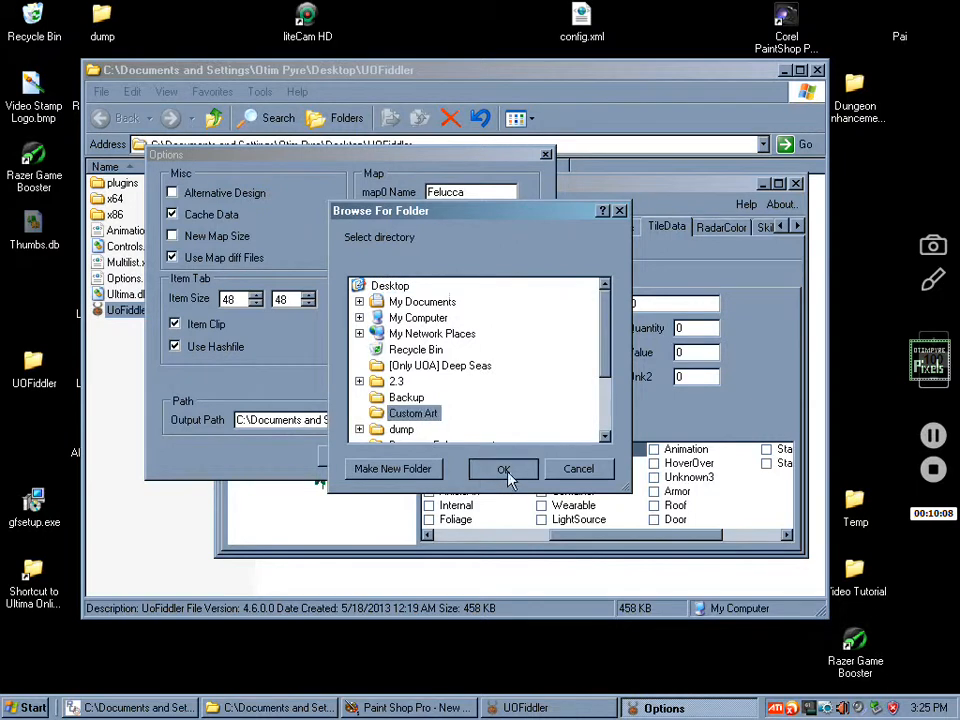
left_click(503, 470)
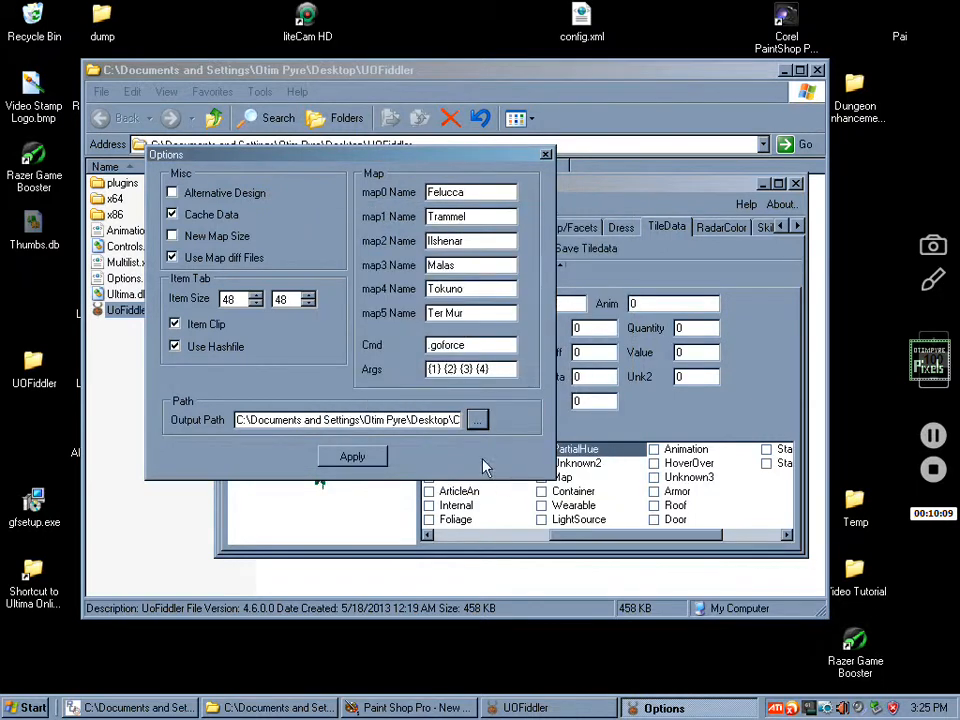
left_click(547, 158)
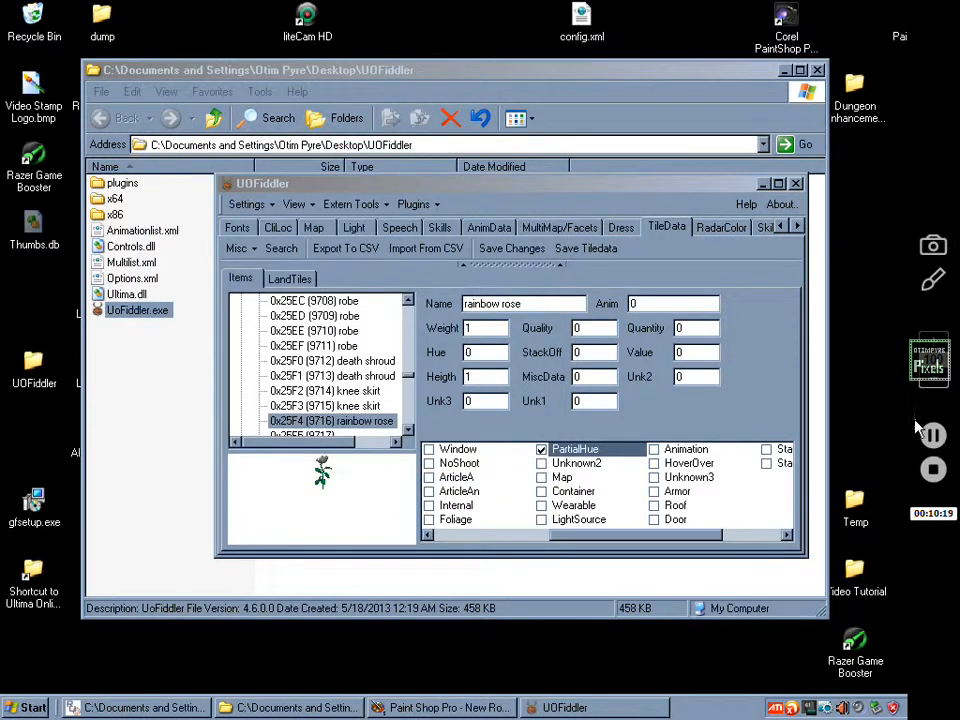
- Minimize UOFiddler, close its program folder window, and open the Custom Art folder from the desktop
left_click(763, 184)
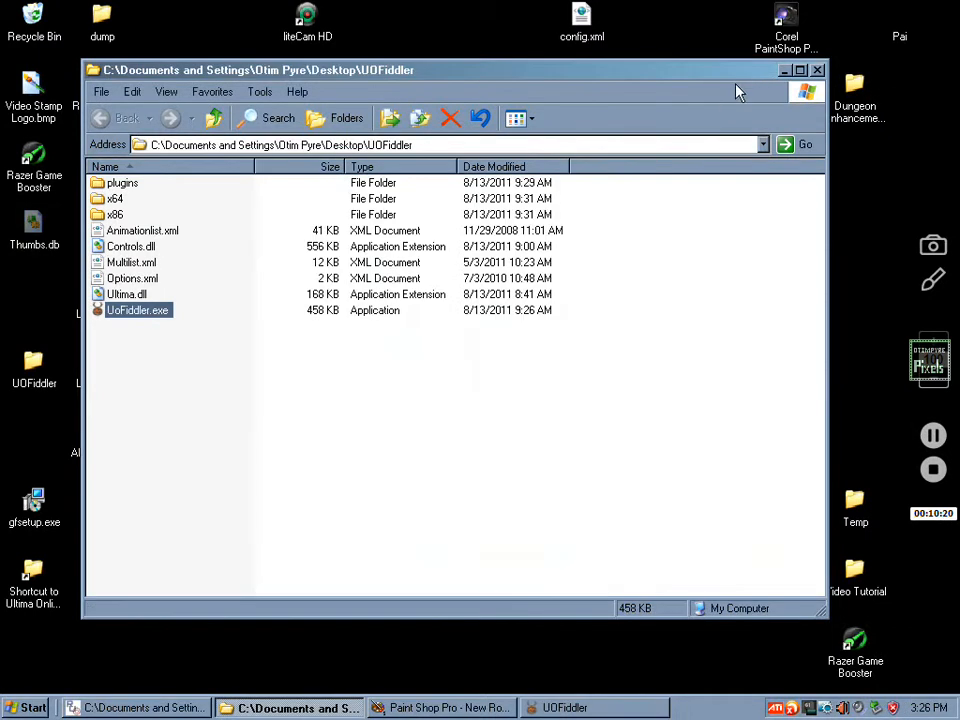
left_click(817, 71)
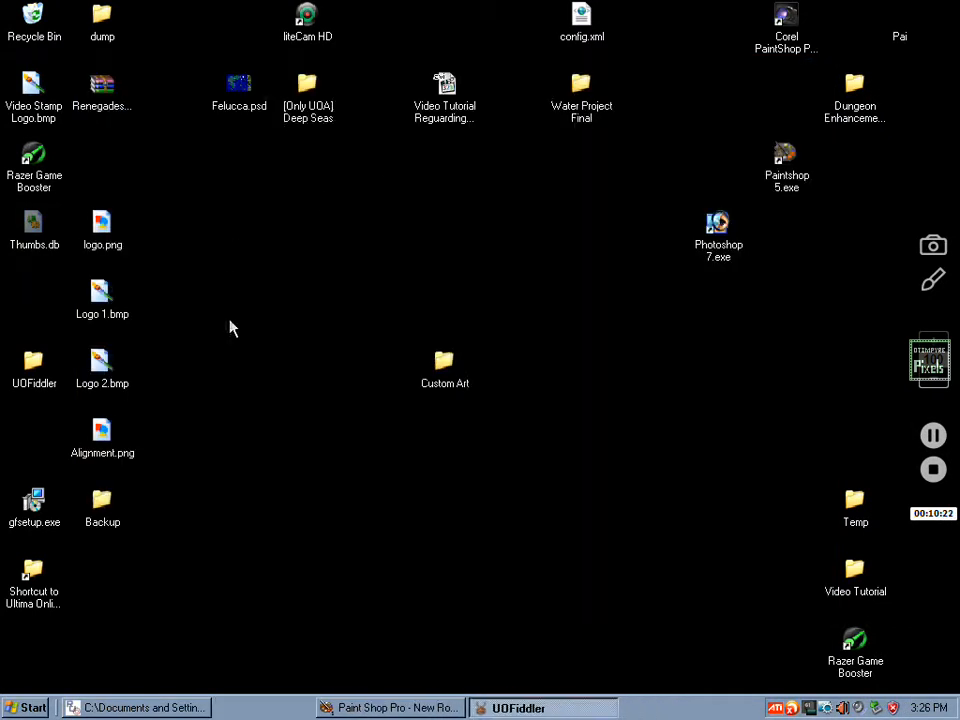
double_click(444, 364)
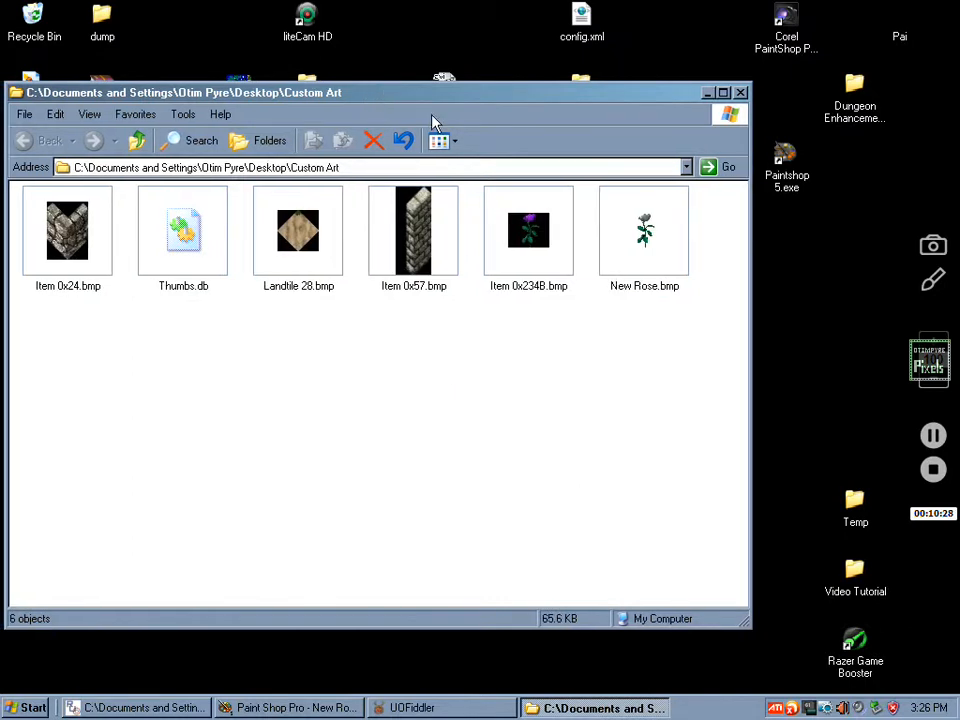
left_click_drag(378, 100, 465, 103)
- Switch back to UOFiddler, clear the output path in its options, and choose the desktop's Custom Art folder again
left_click(340, 708)
left_click(410, 708)
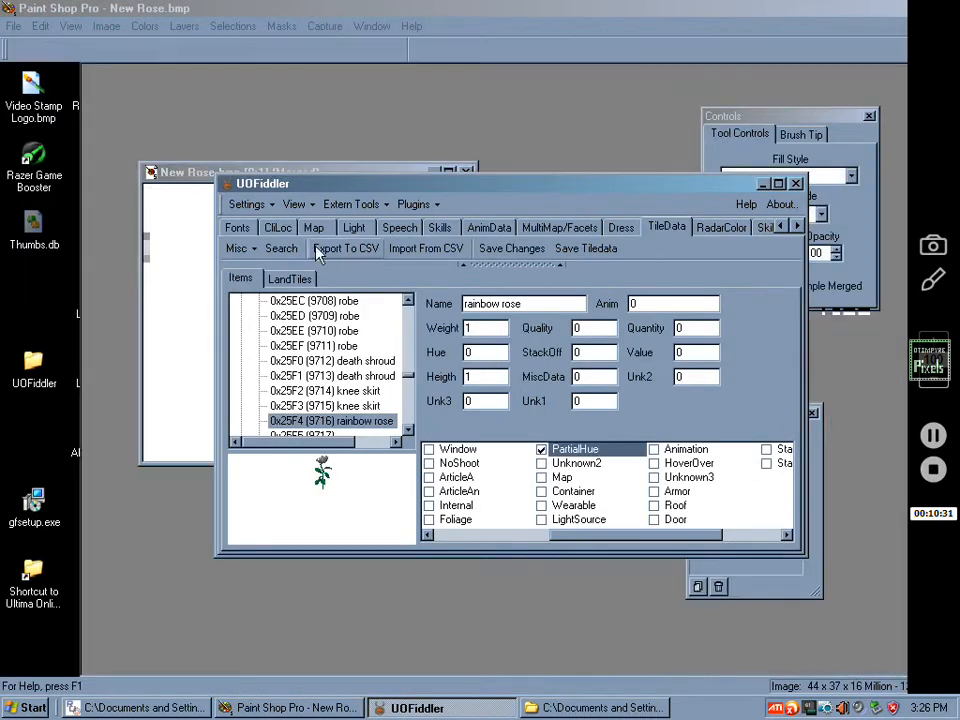
left_click(246, 204)
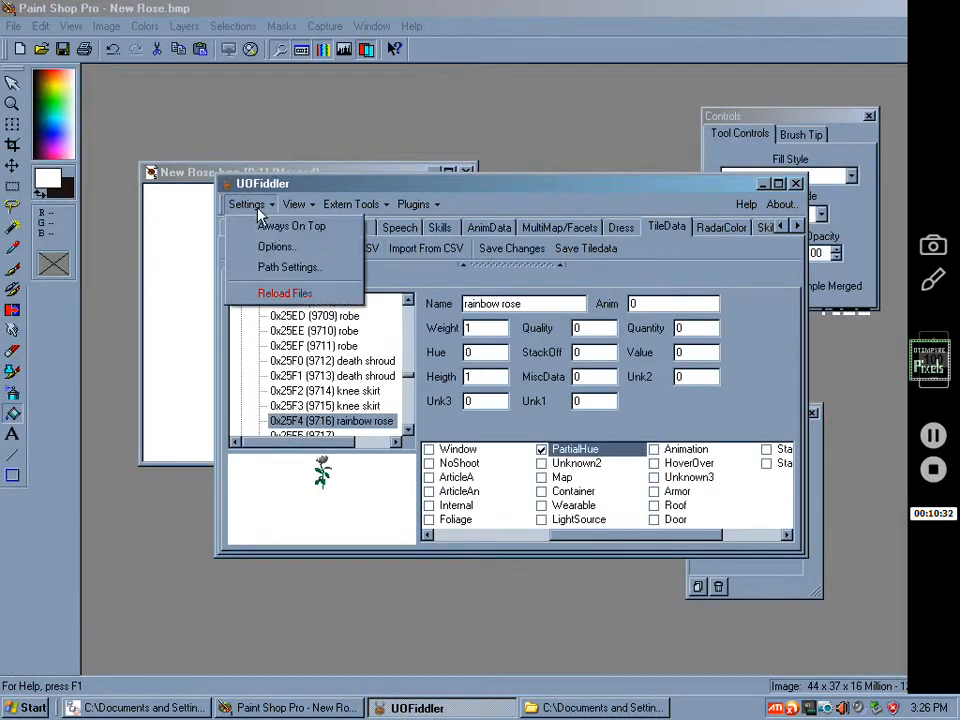
left_click(272, 247)
left_click(355, 297)
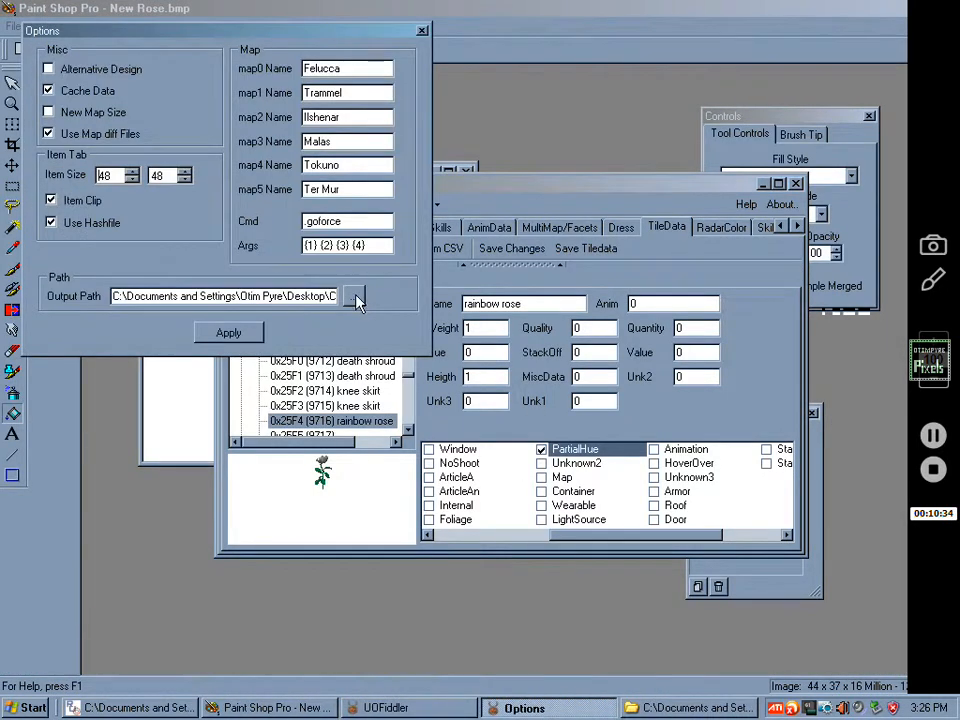
left_click_drag(329, 296, 105, 328)
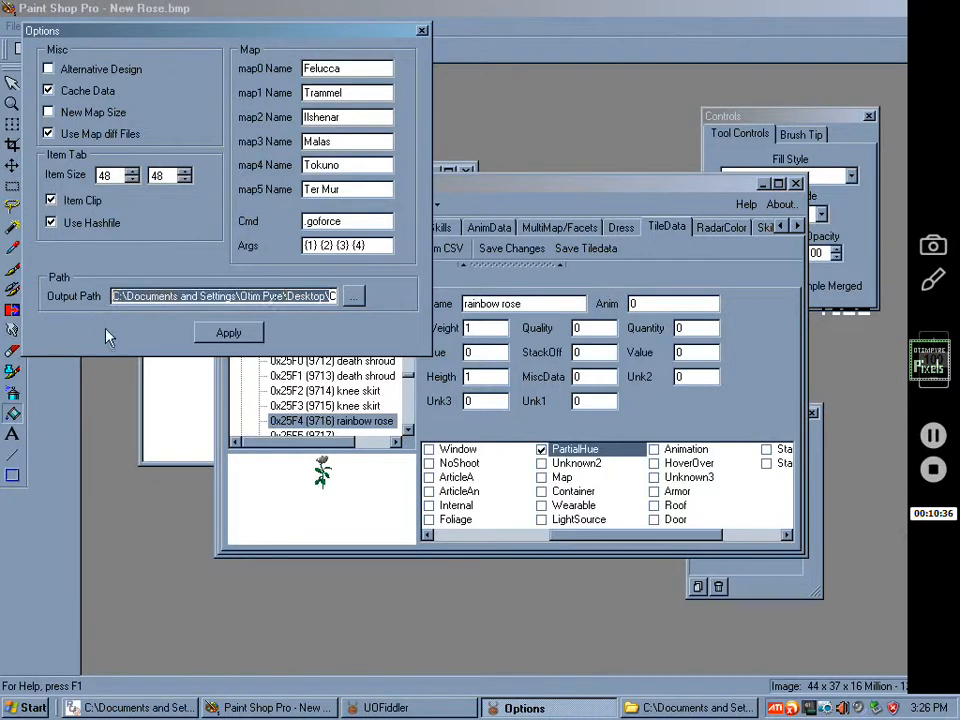
key("BackSpace")
left_click_drag(262, 297, 54, 302)
key("BackSpace")
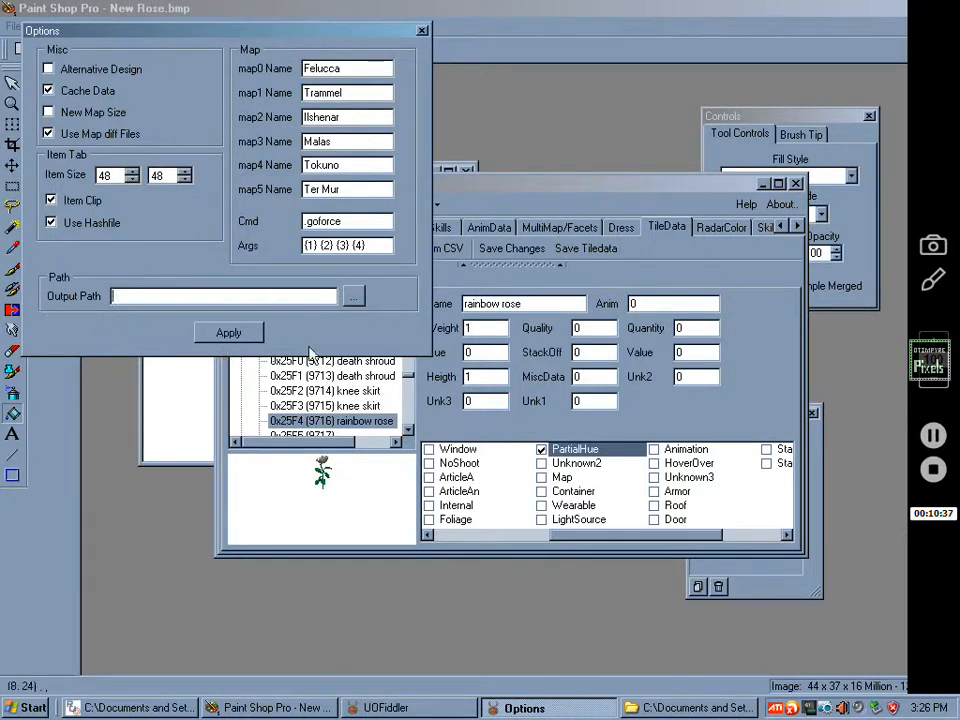
left_click(351, 298)
left_click(432, 413)
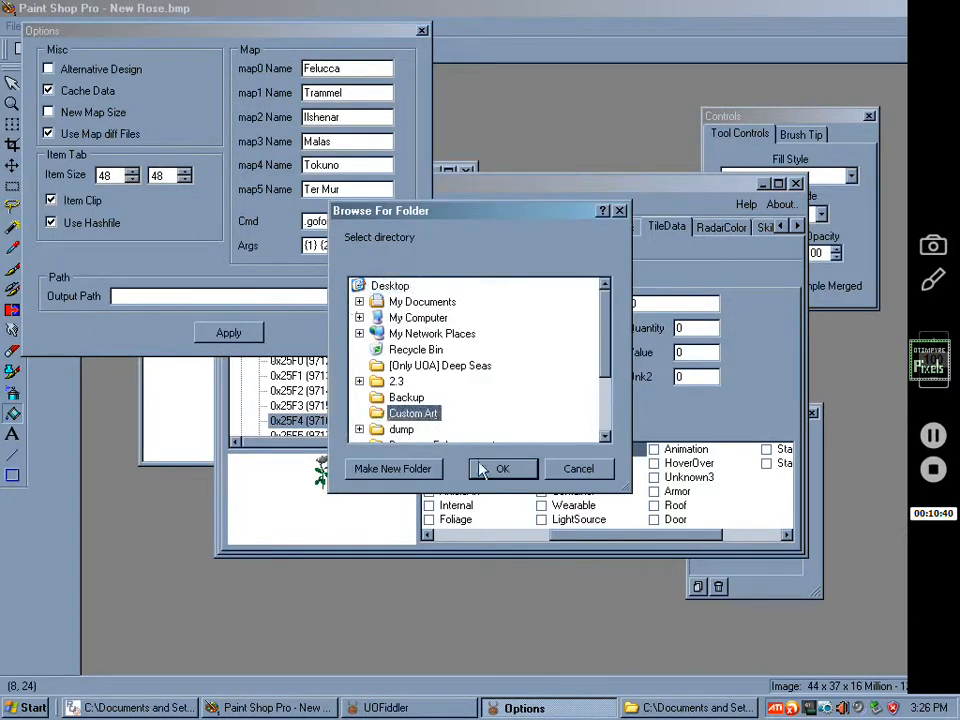
left_click(502, 468)
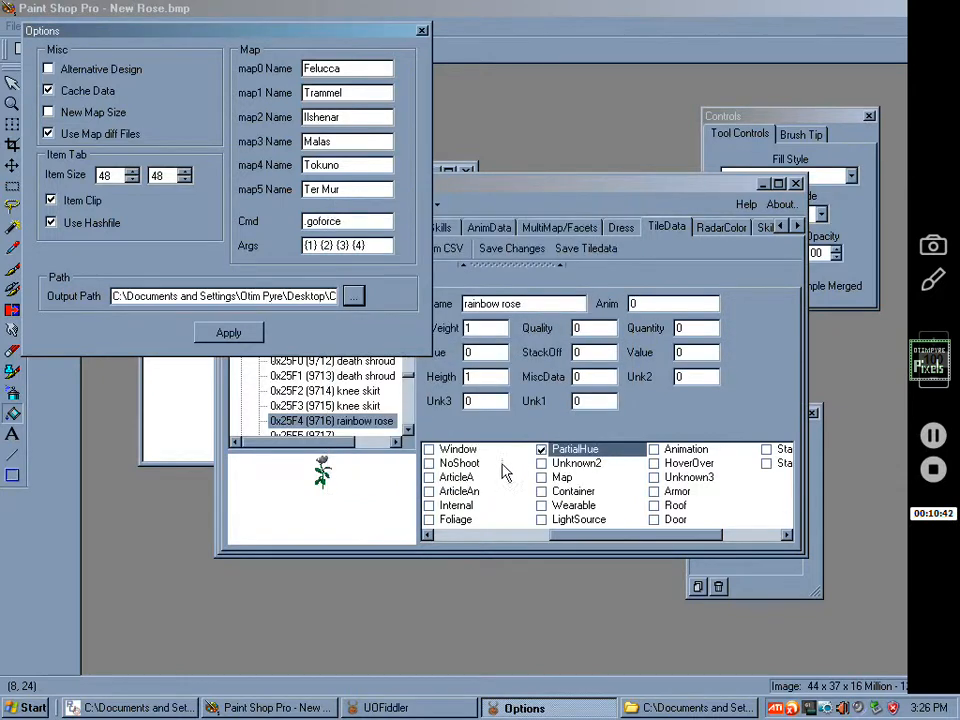
left_click(421, 31)
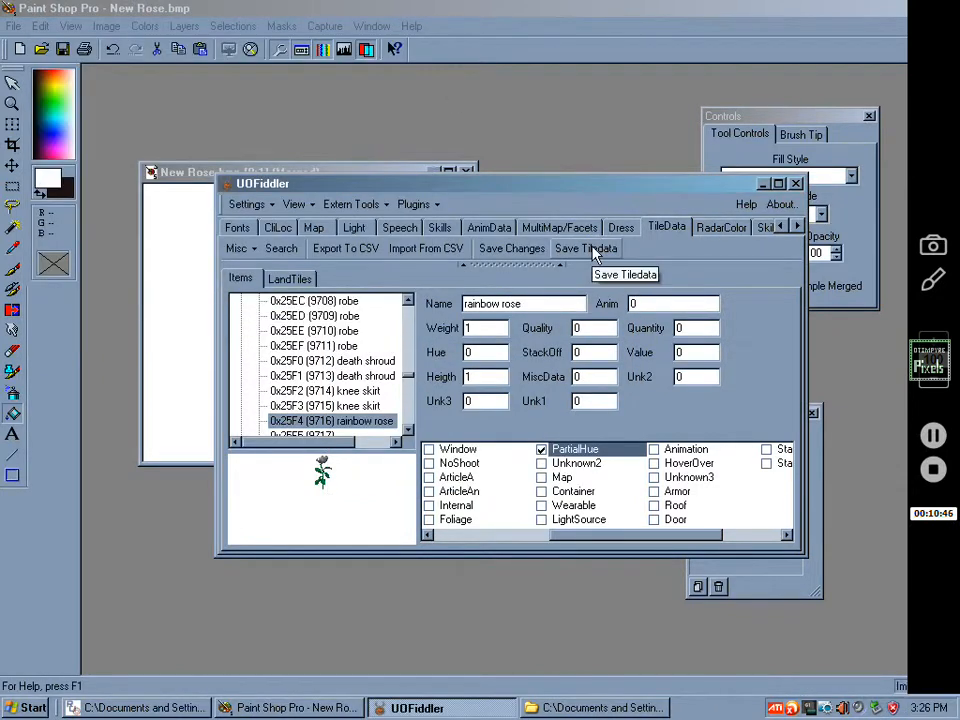
- Save the tile data to the output folder and select the resulting tiledata.mul in Custom Art
left_click(588, 256)
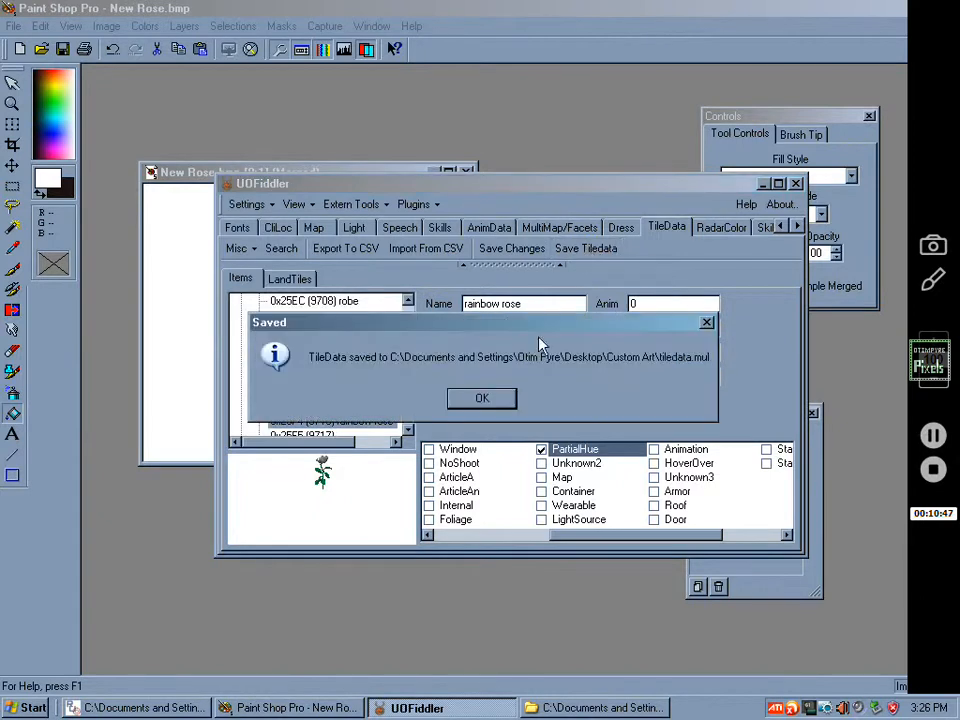
left_click(481, 398)
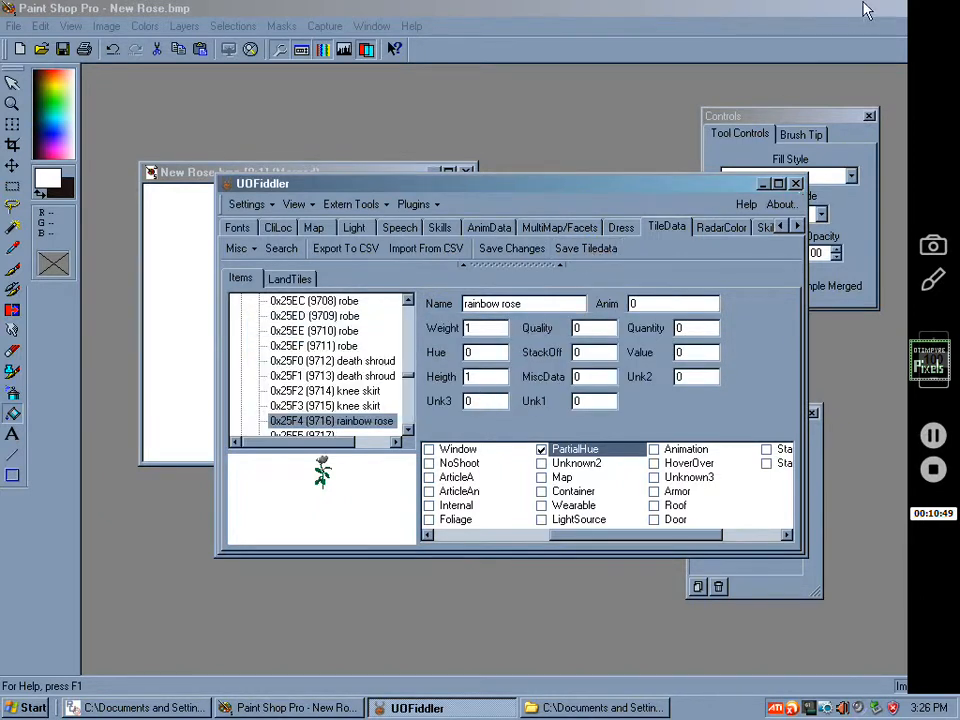
left_click(590, 708)
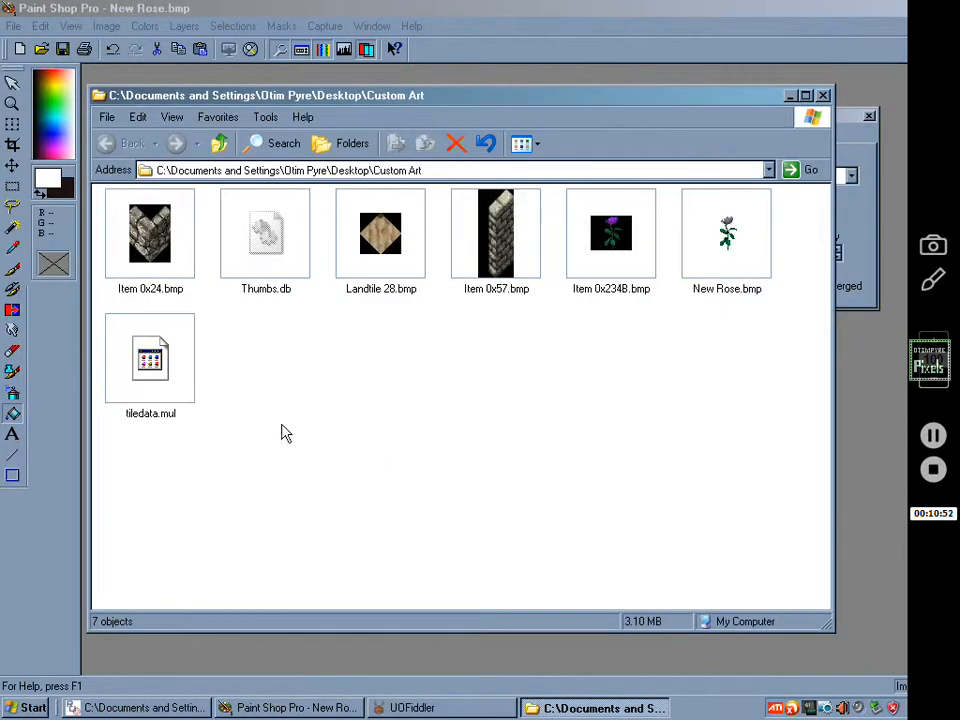
left_click(148, 383)
- Switch back to UOFiddler and bring up its Items view
left_click(413, 707)
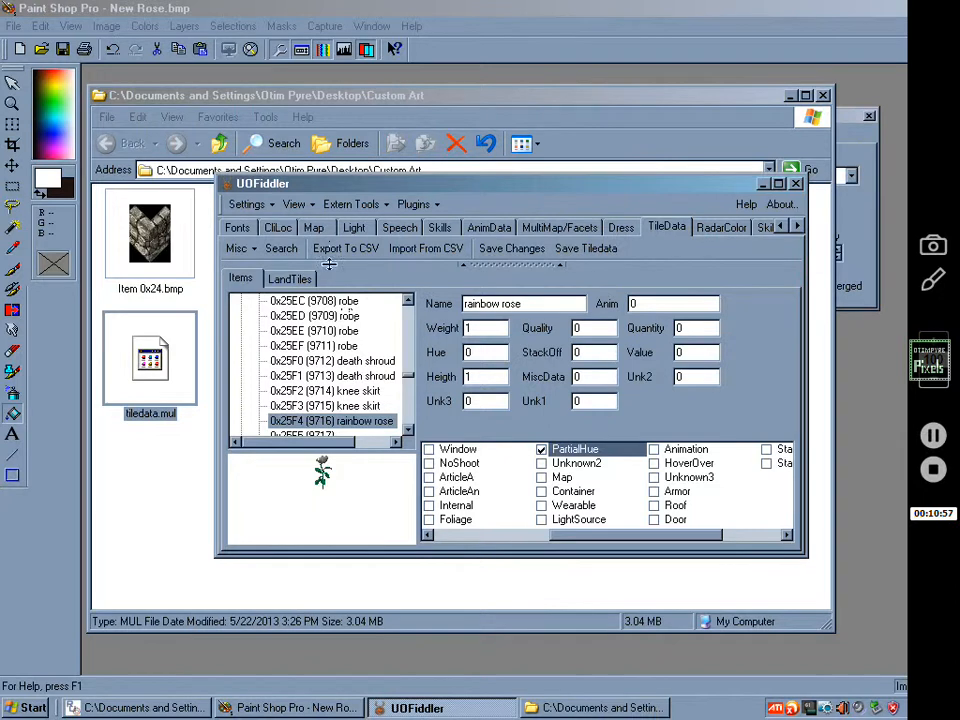
left_click(781, 227)
left_click(781, 227)
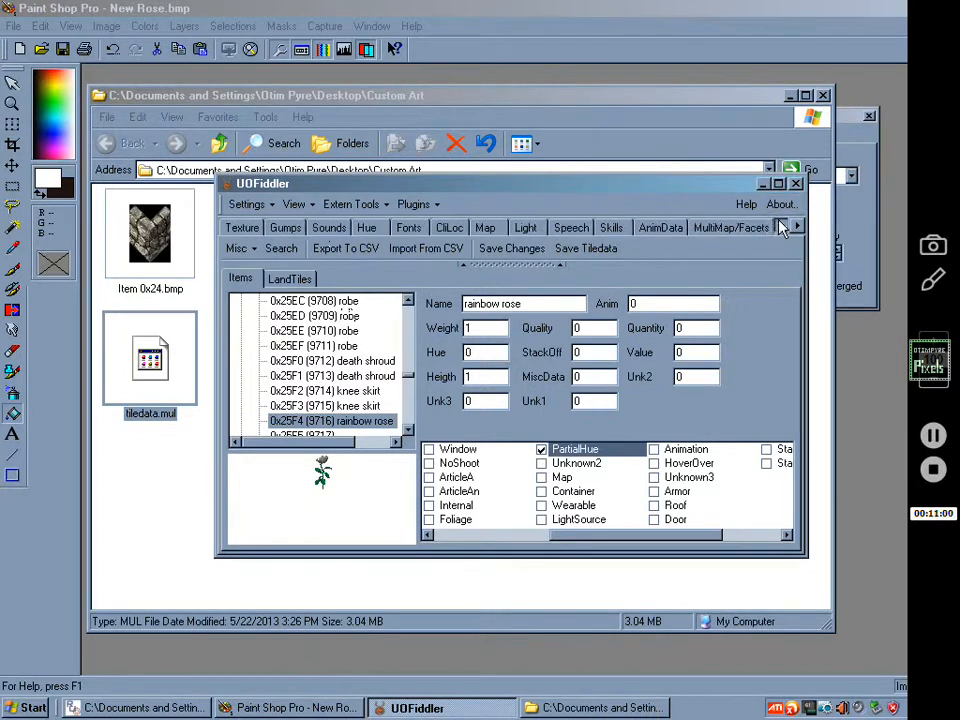
left_click(781, 227)
left_click(783, 227)
left_click(783, 227)
left_click(783, 227)
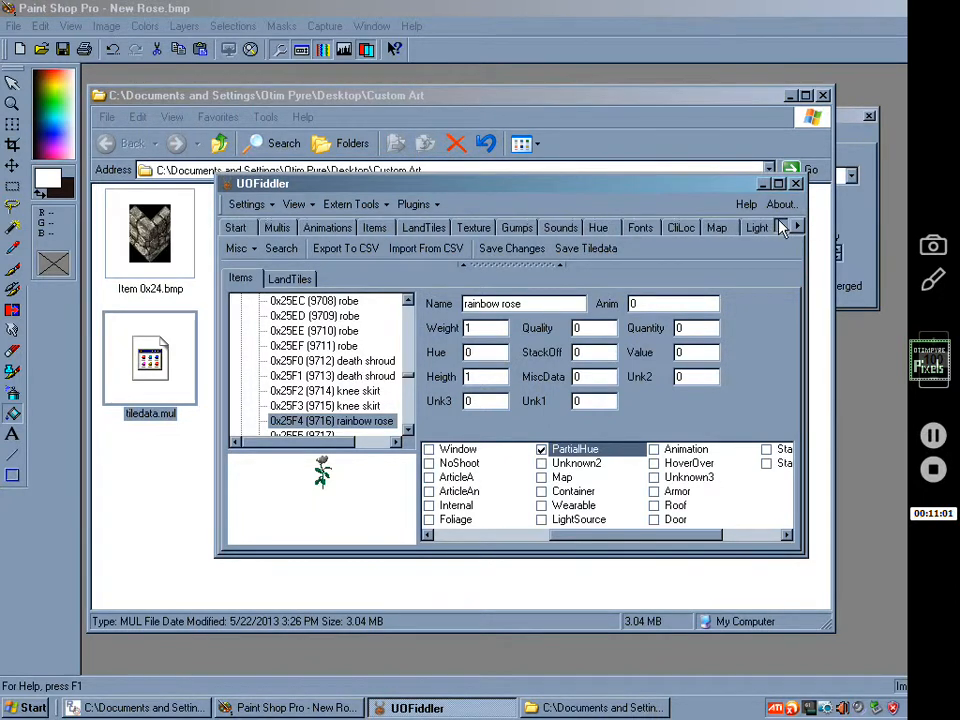
left_click(935, 437)
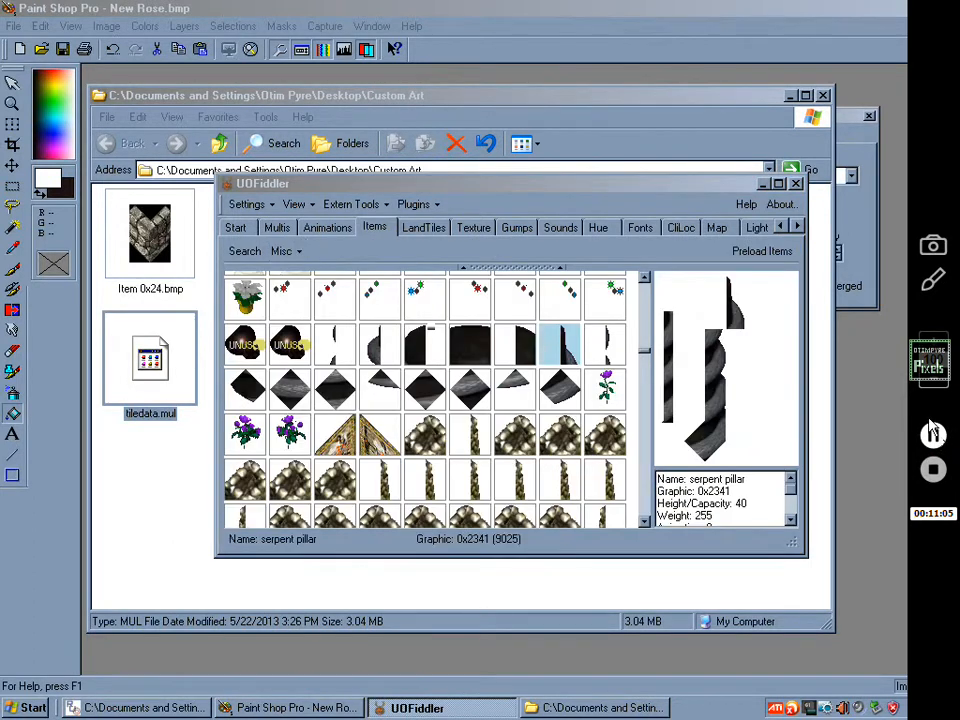
- Show the Custom Art folder and highlight tiledata.mul, art.mul and artidx.mul in it
left_click(765, 185)
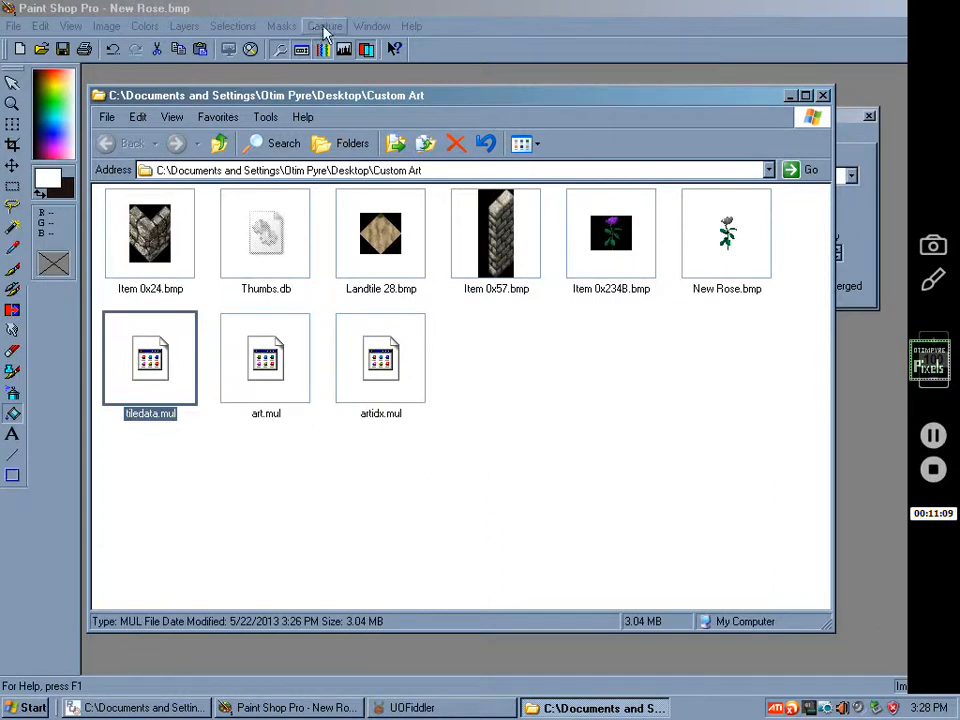
left_click_drag(355, 103, 494, 136)
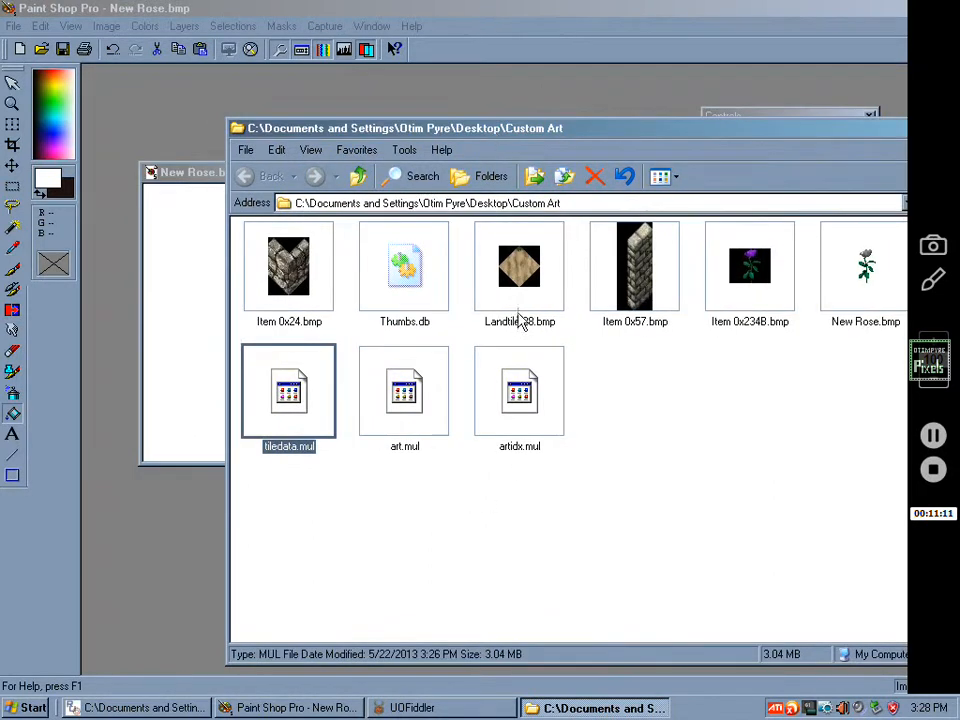
left_click_drag(628, 489, 300, 440)
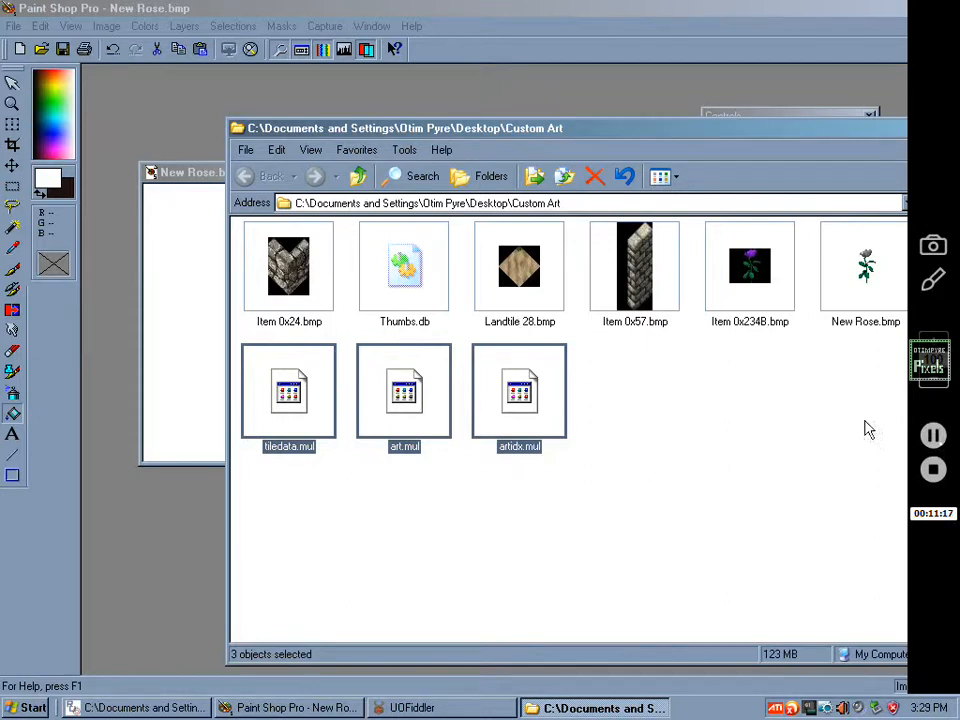
left_click(935, 438)
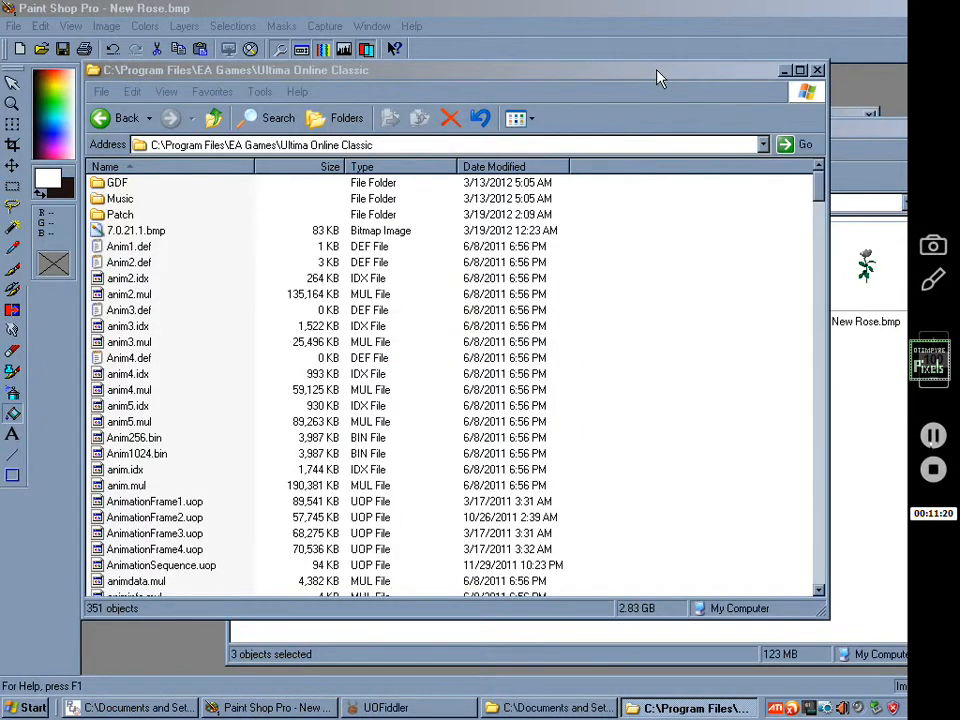
- Reposition the Ultima Online Classic folder window and highlight its folder path
left_click_drag(658, 77, 726, 350)
left_click(330, 400)
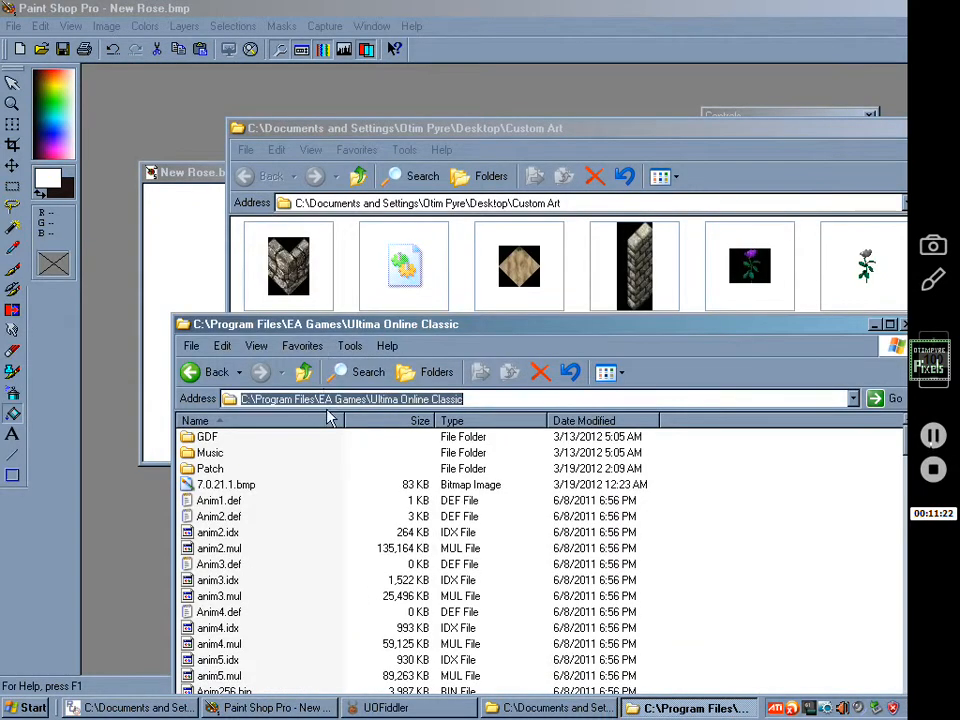
left_click_drag(506, 325, 364, 189)
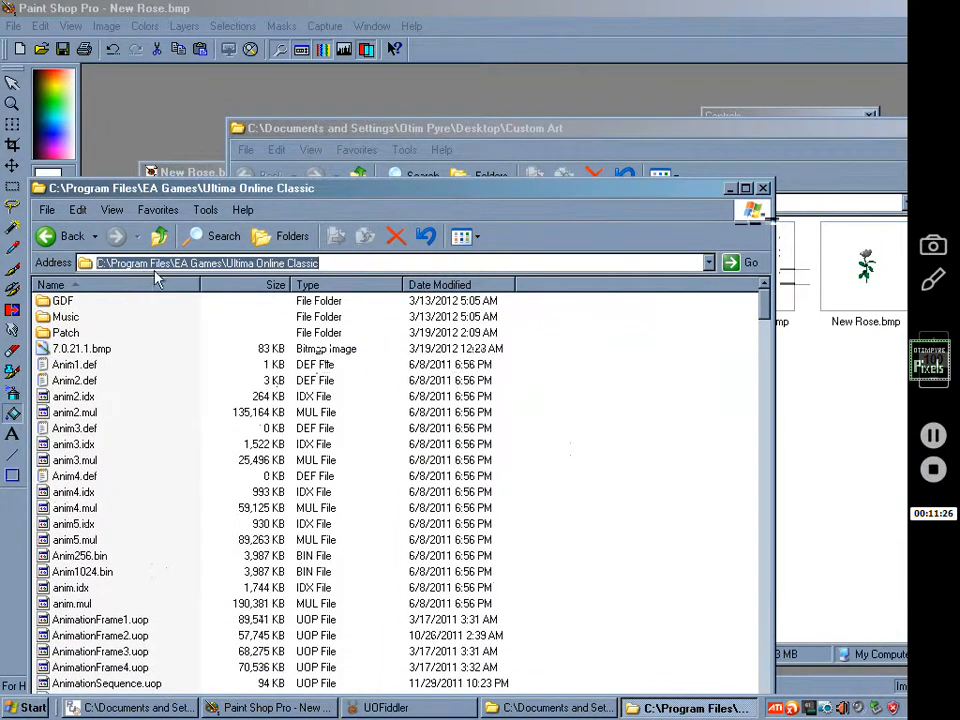
left_click_drag(334, 262, 240, 263)
left_click(239, 263)
- Move tiledata.mul, art.mul and artidx.mul from Custom Art into the Ultima Online Classic folder, replacing all existing copies
left_click_drag(445, 195, 748, 355)
left_click_drag(430, 135, 303, 19)
left_click_drag(499, 405, 143, 259)
left_click_drag(405, 437, 487, 598)
left_click_drag(384, 590, 384, 590)
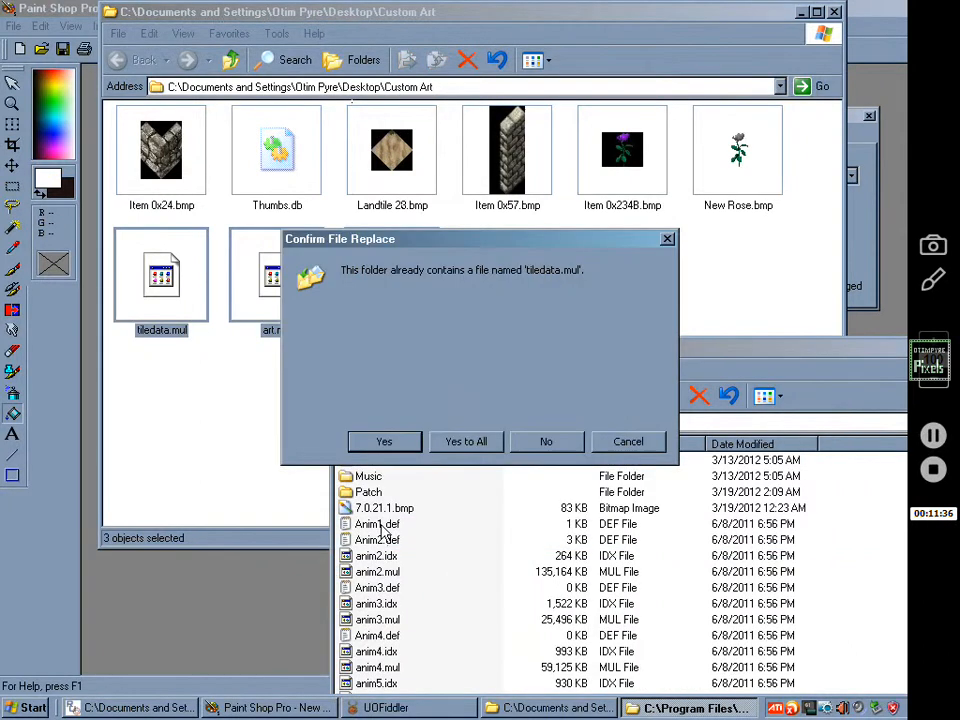
left_click(455, 443)
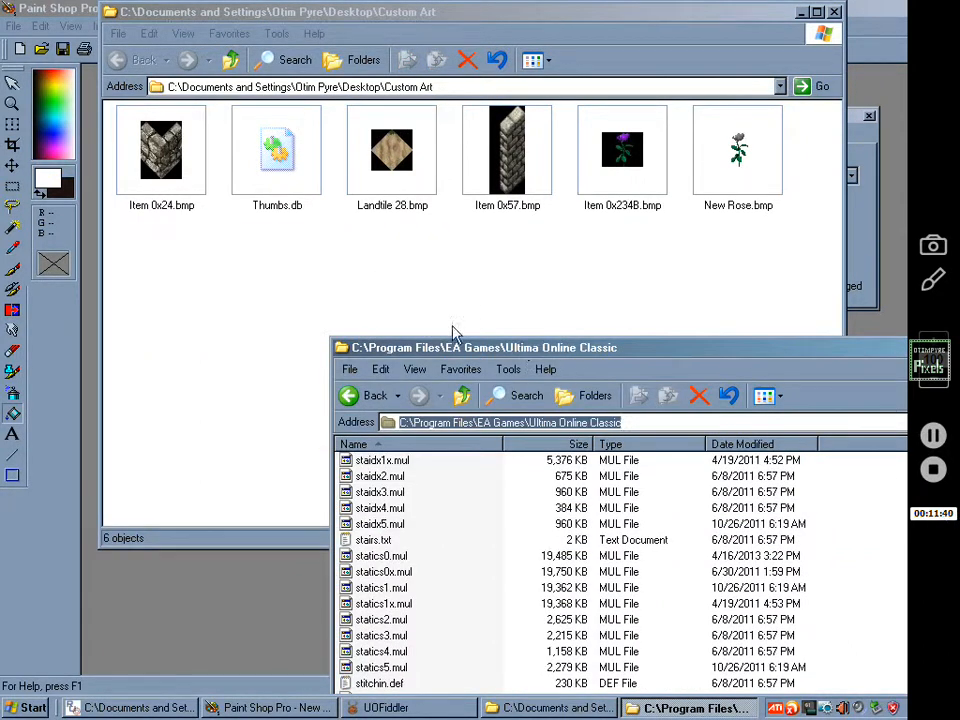
- Close the Ultima Online Classic and Custom Art folder windows
left_click(470, 557)
left_click_drag(660, 347, 352, 120)
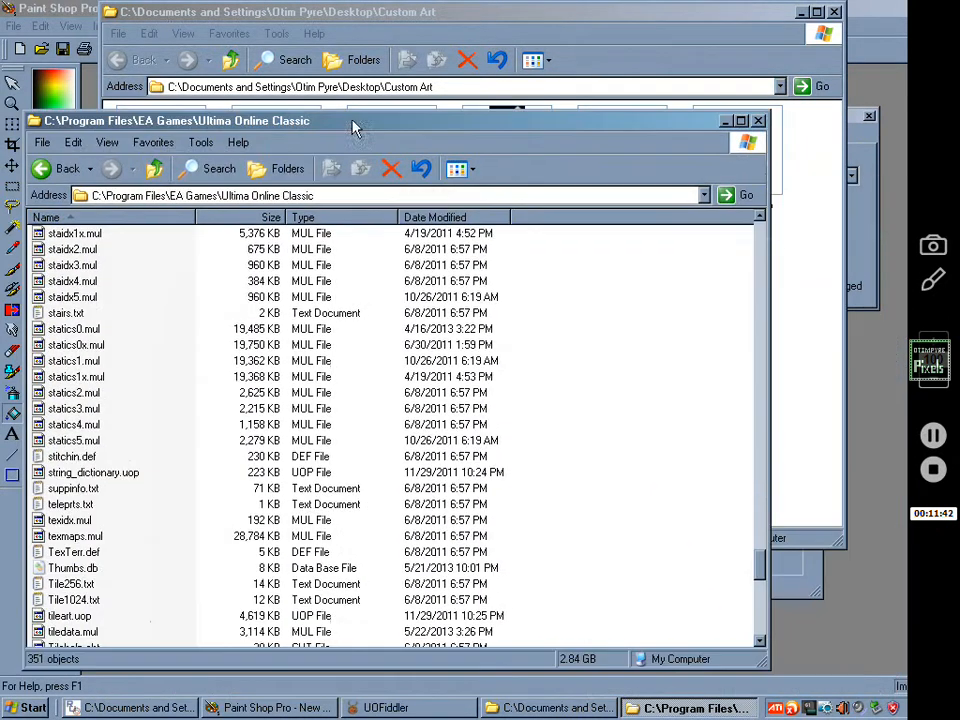
left_click(758, 121)
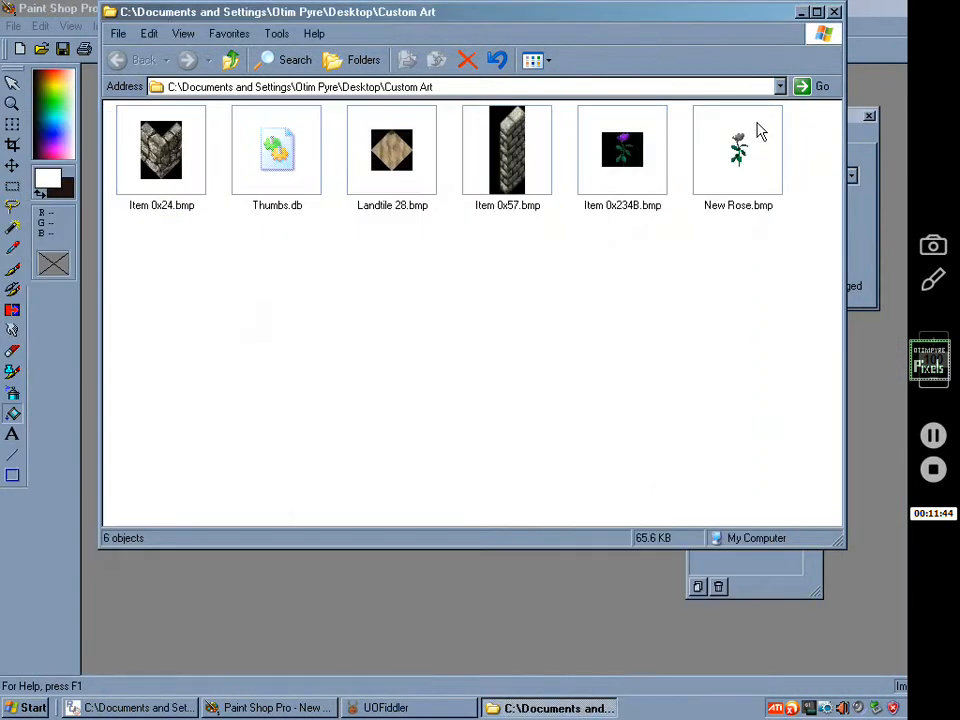
left_click(834, 12)
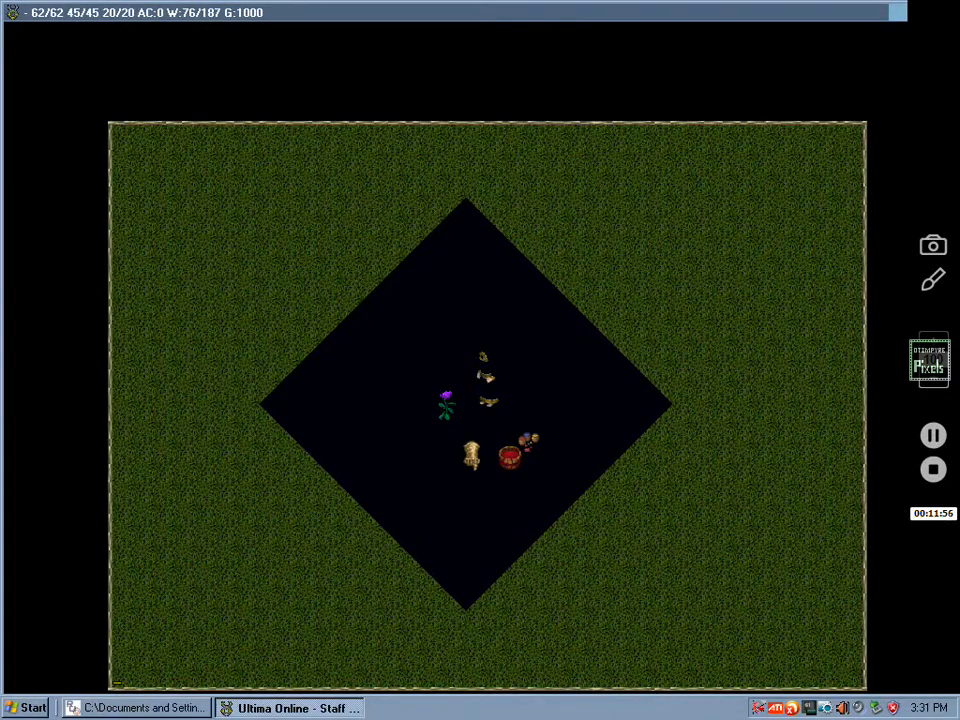
- Add the new custom rose as a static item on the carpet, directly behind the purple rose
left_click(471, 452)
type("[ad")
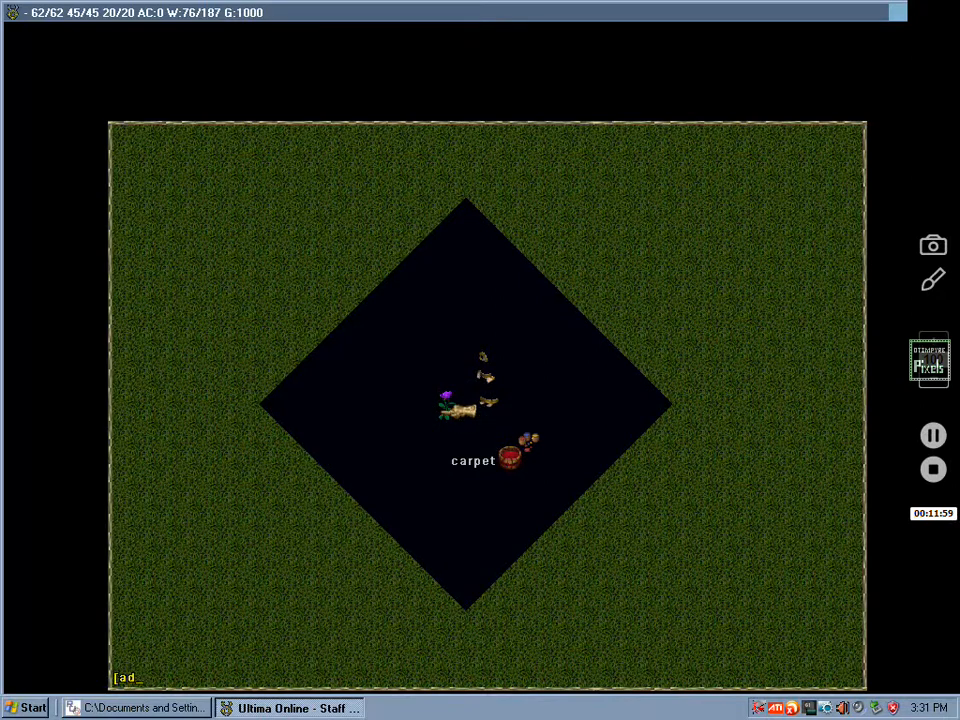
type("d static ")
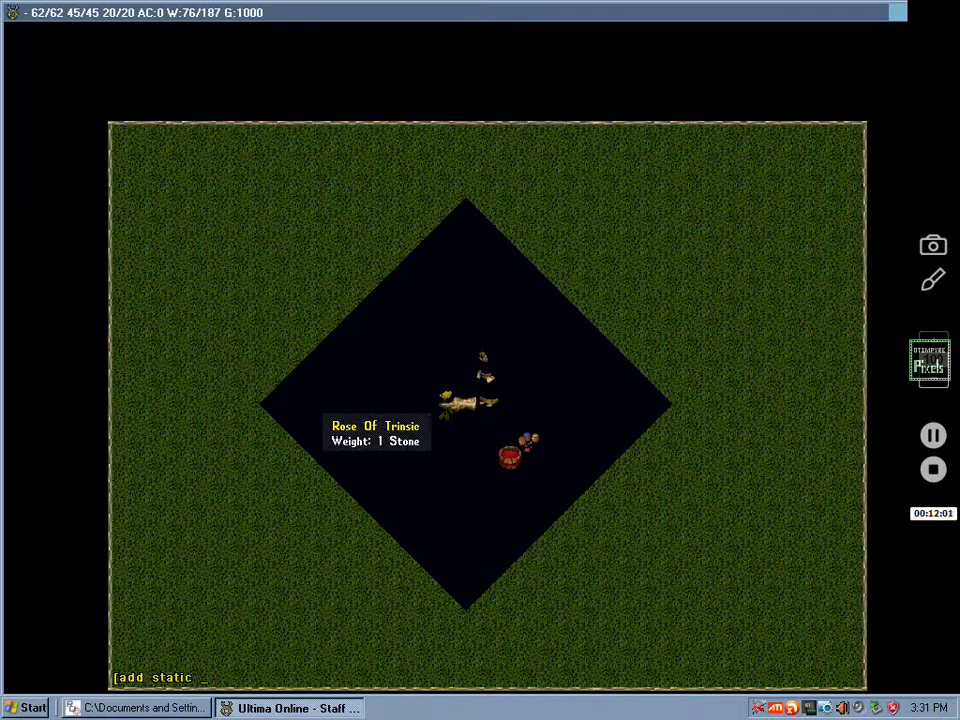
type("97")
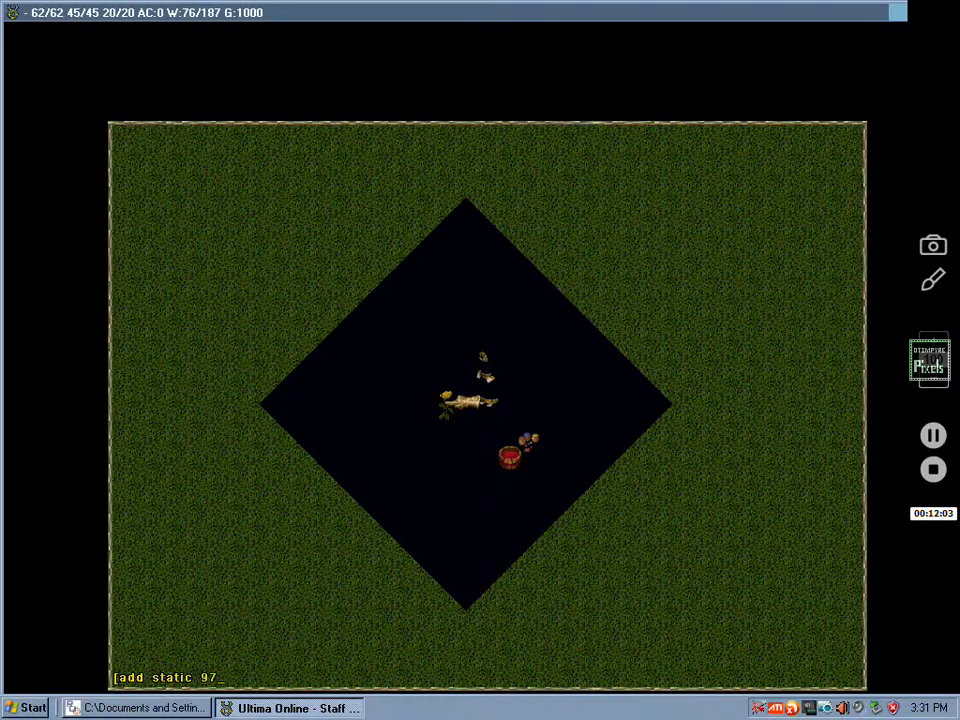
key("Return")
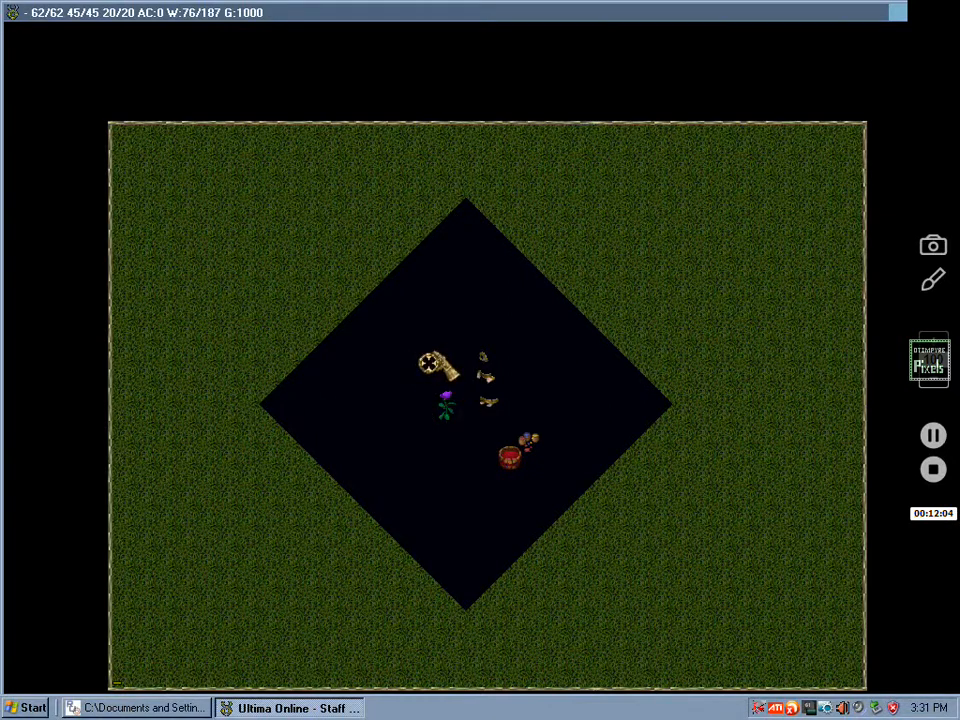
left_click(420, 438)
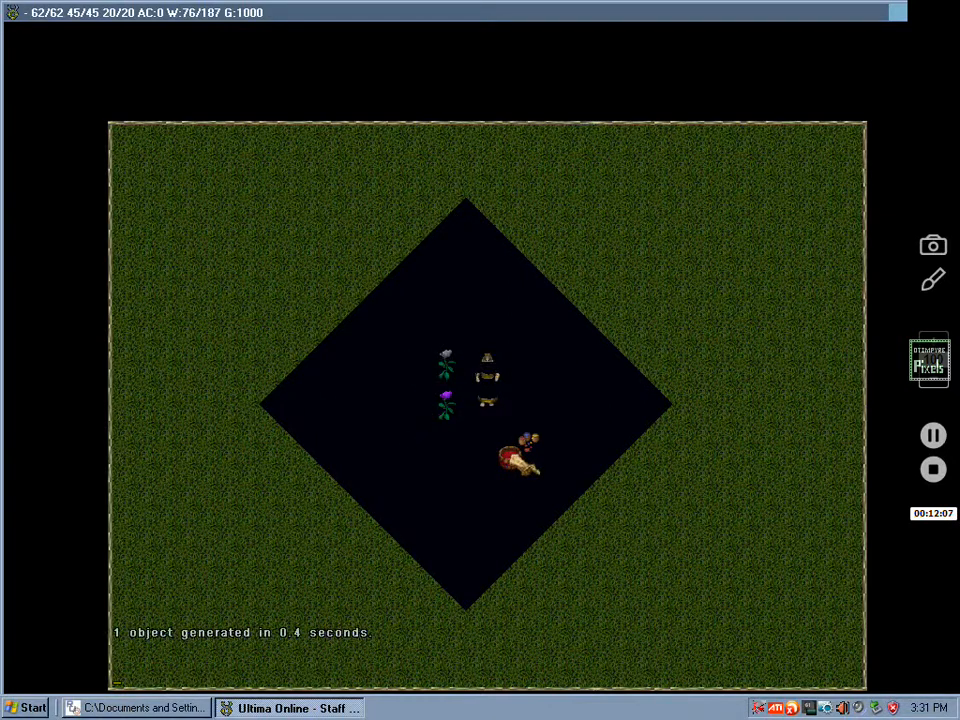
right_click(507, 398)
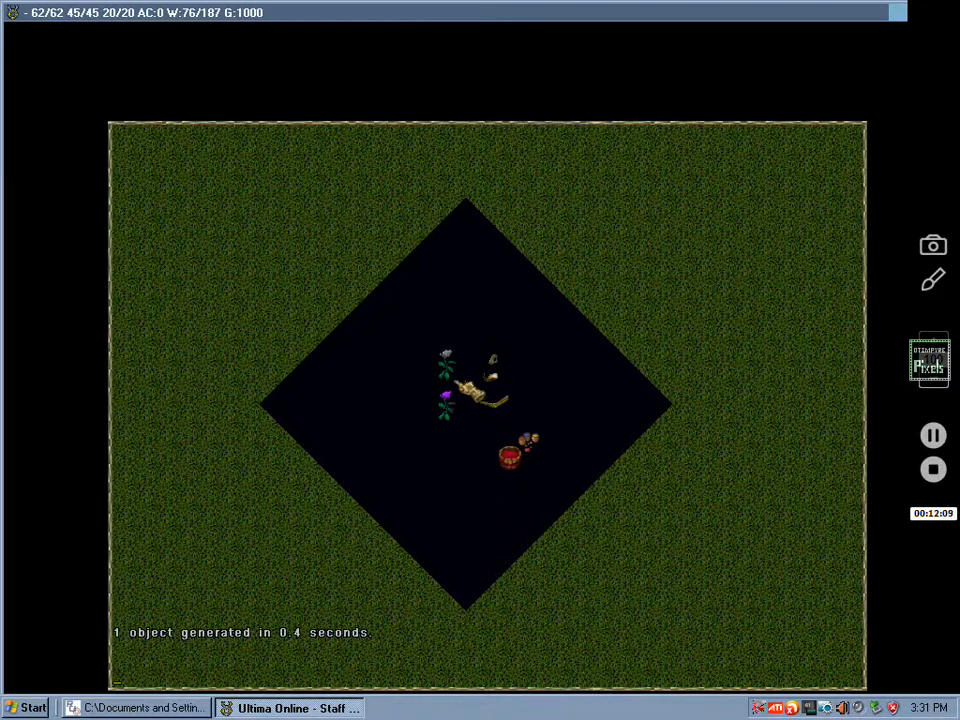
right_click(457, 456)
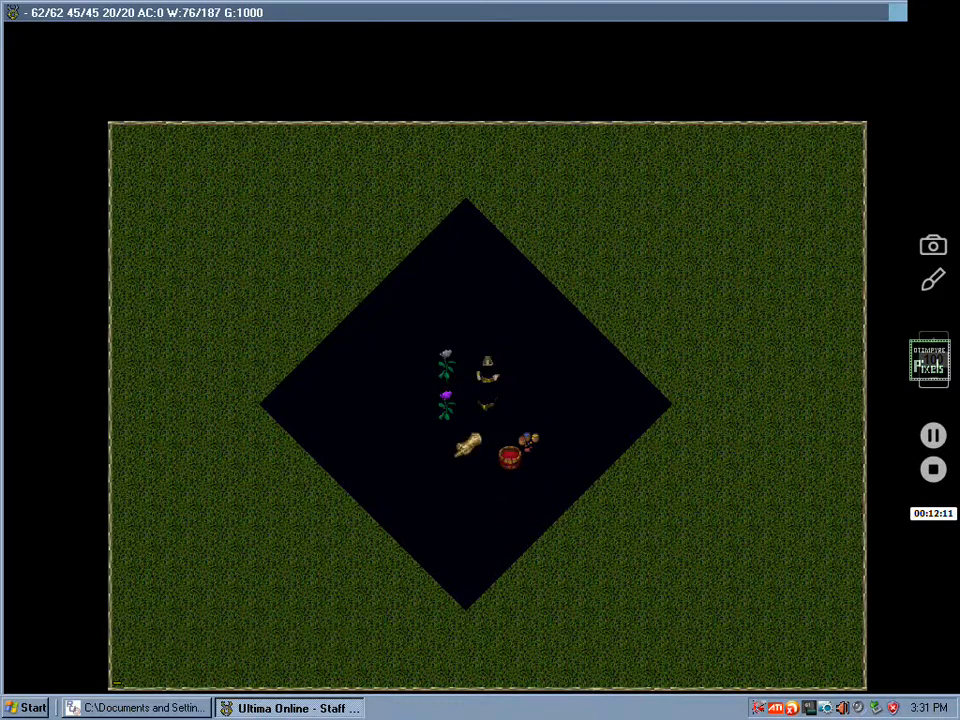
right_click(442, 456)
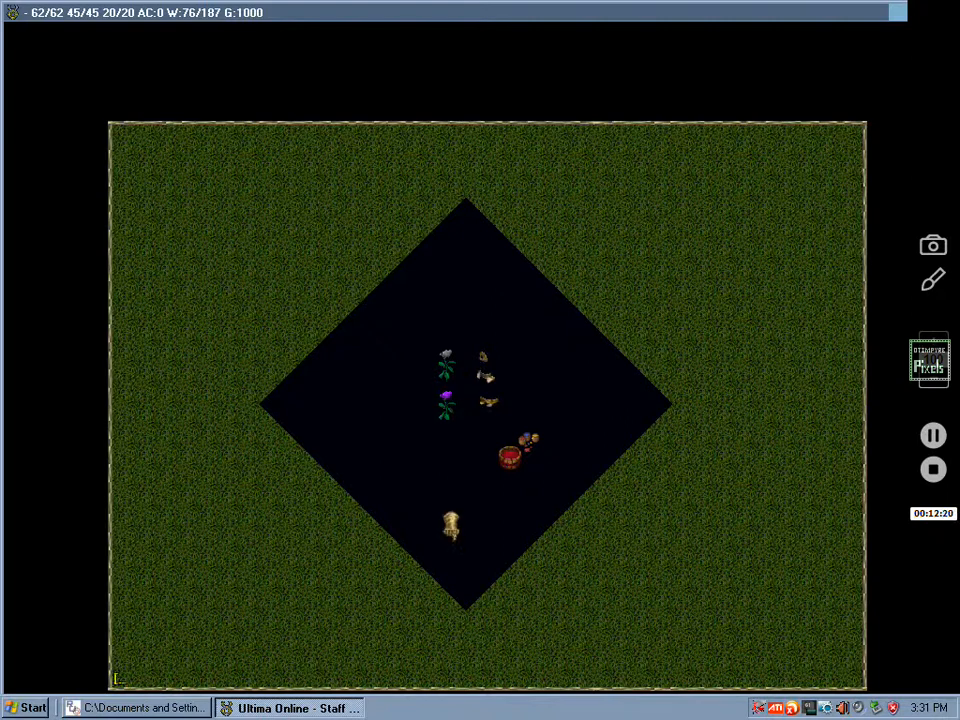
- Use the set hue command on the newly added rose to colour its petals red
type("set hue")
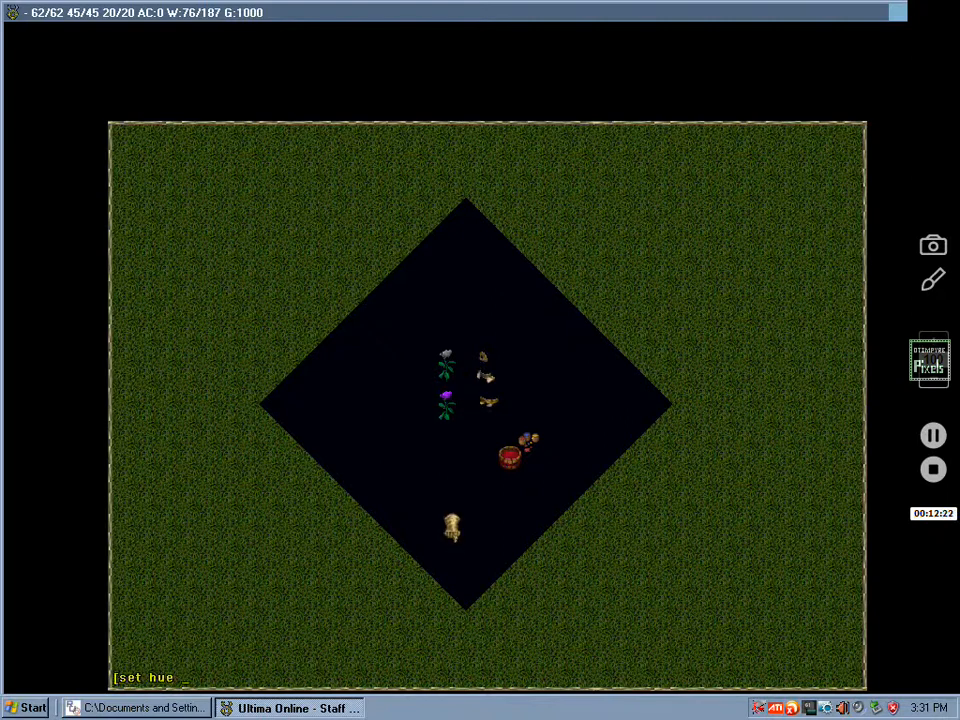
key("Return")
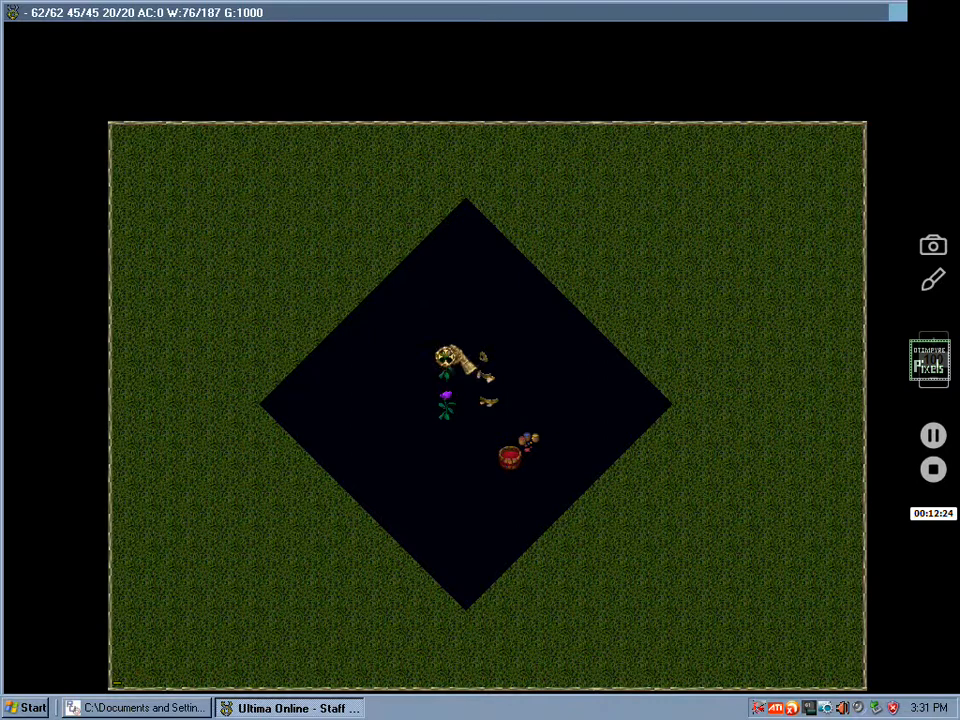
left_click(445, 358)
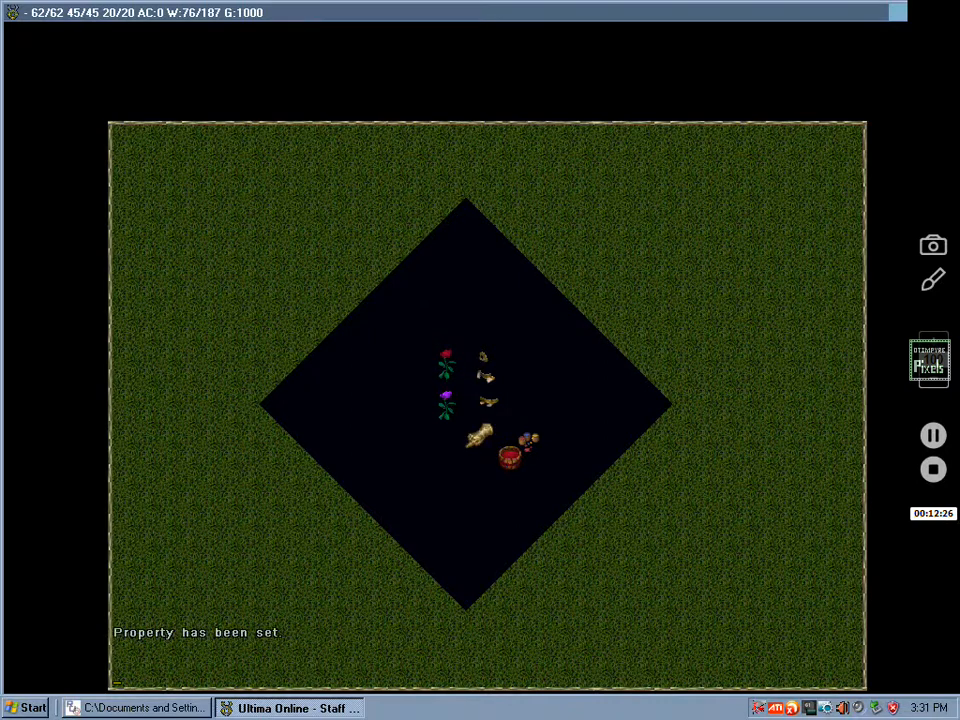
- Try to recolour the red rose with the command "[set 1171"
type("[set 11")
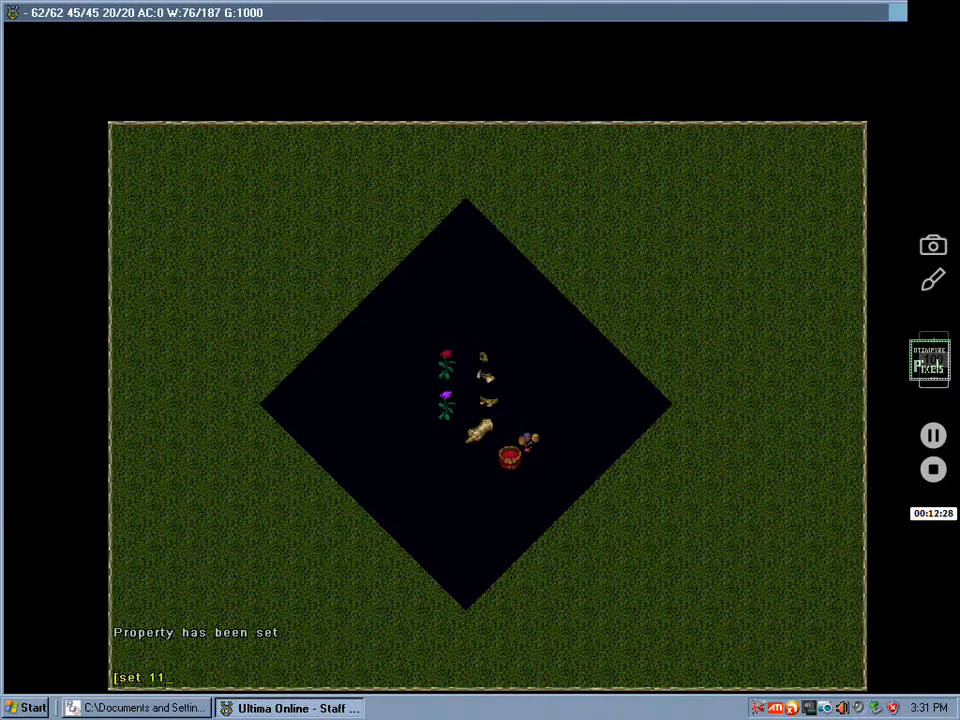
type("71")
key("Return")
left_click(448, 360)
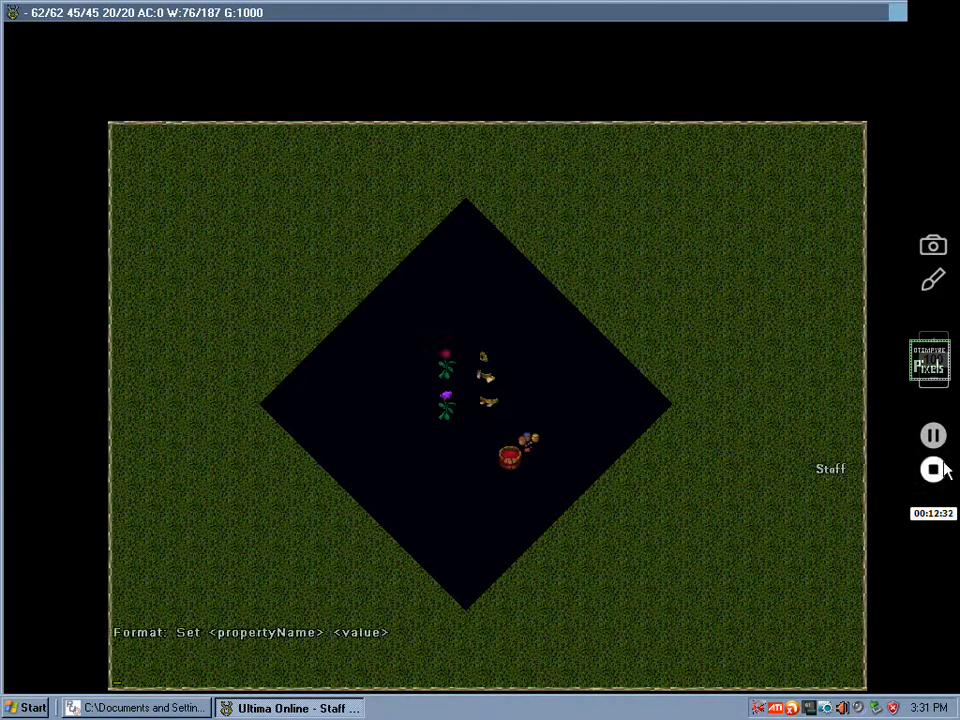
- Try to use the dyes on the red dye tub
left_click(572, 450)
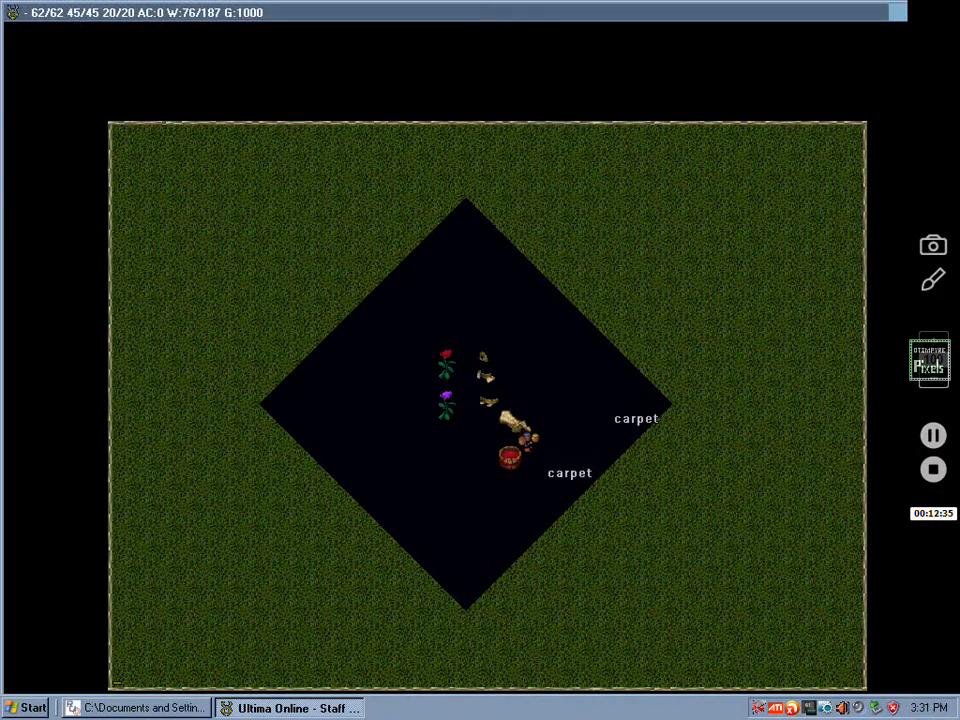
double_click(522, 442)
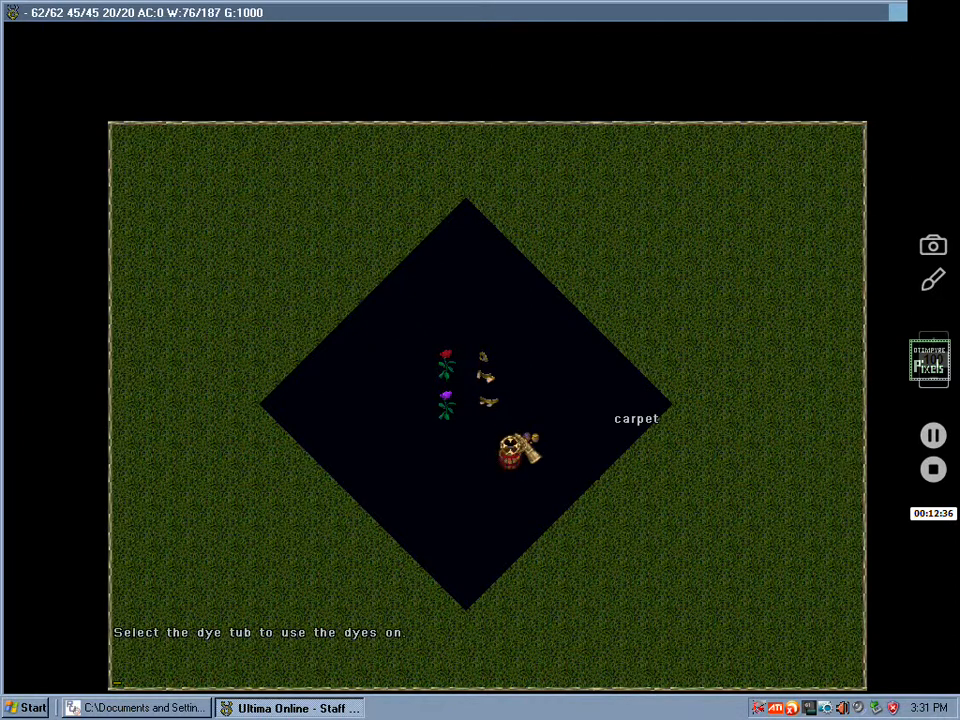
left_click(518, 445)
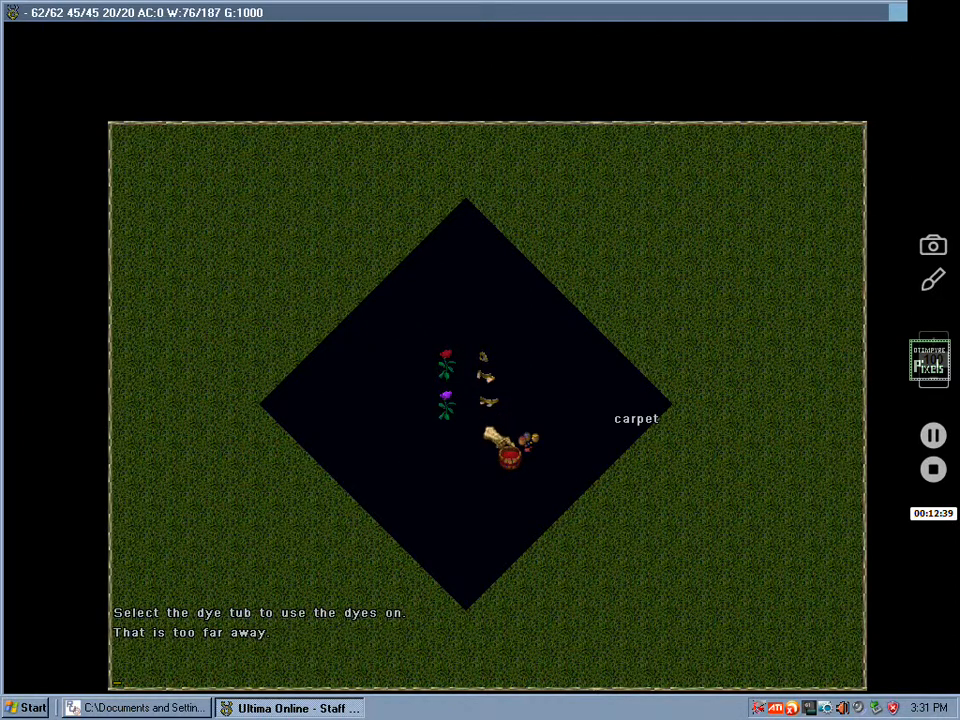
double_click(518, 440)
left_click(520, 450)
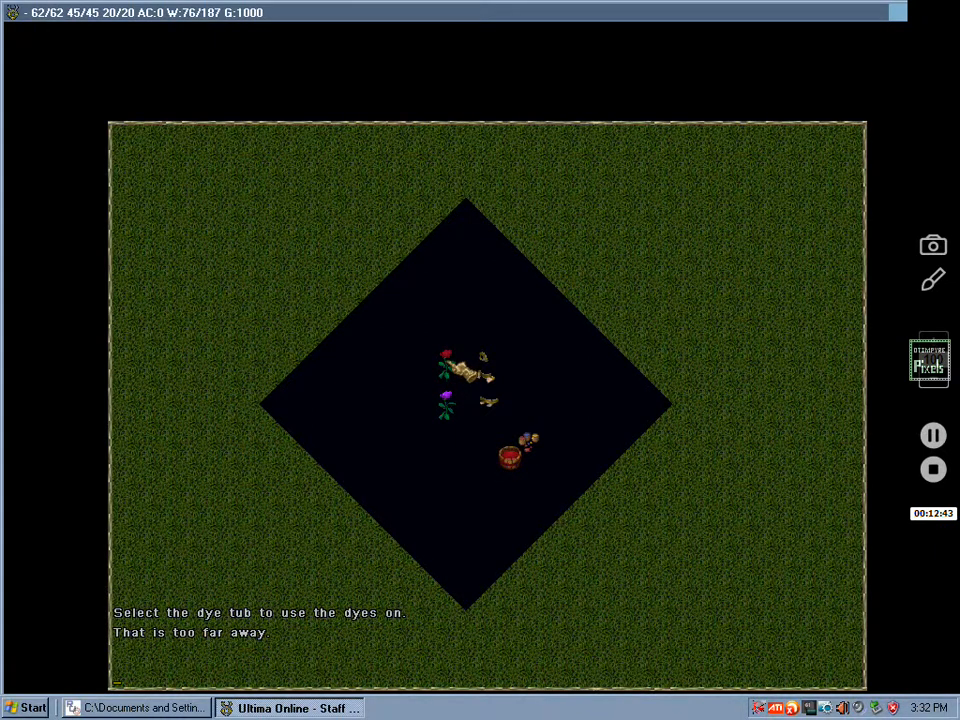
double_click(488, 395)
left_click(487, 392)
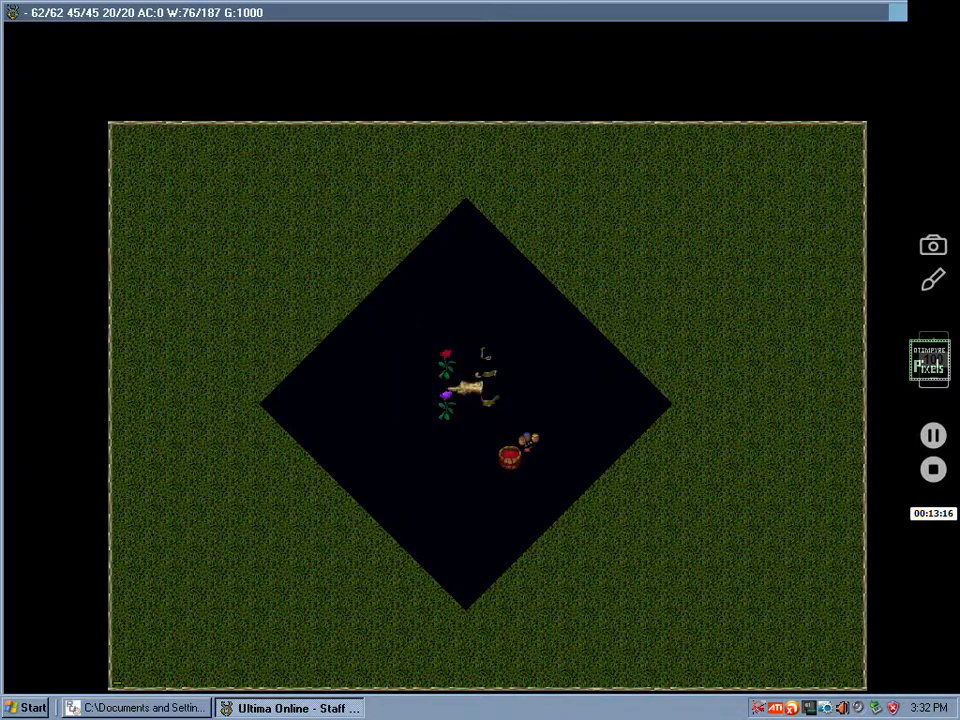
- Use the set command on the red rose to change its petals to black
type("[set")
key("Return")
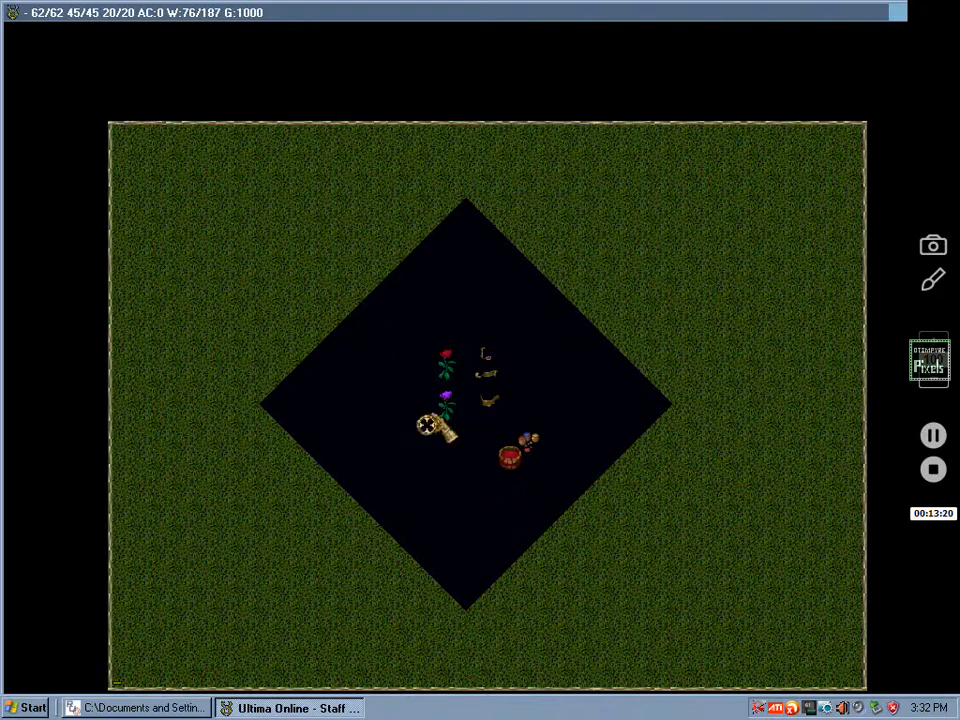
left_click(426, 424)
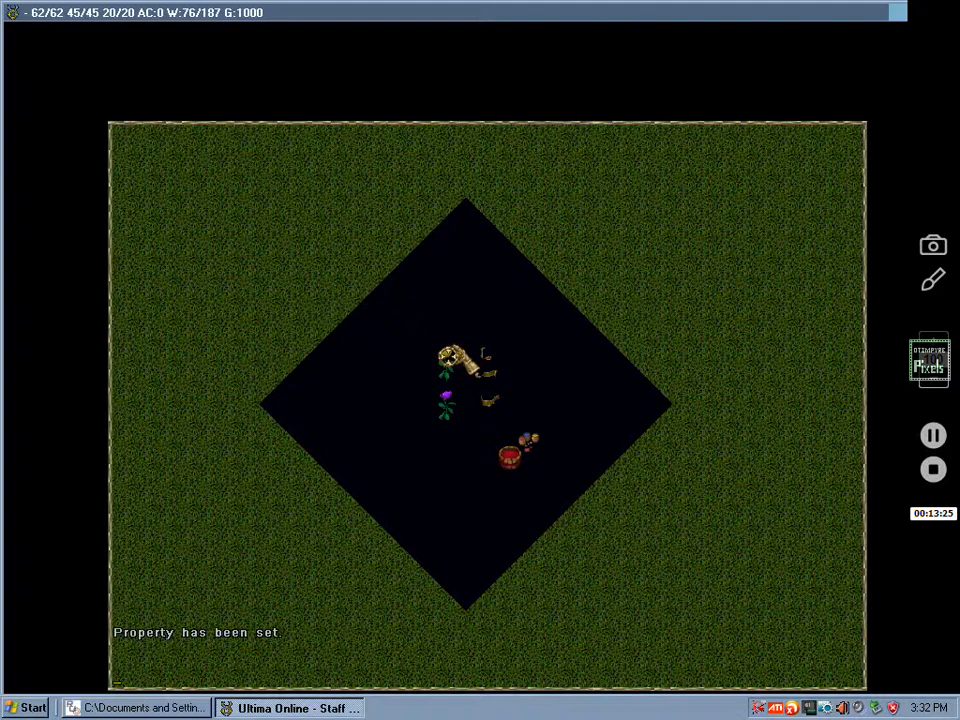
- Move the black-petalled rose off the carpet onto the grass along its northeast edge, and step the character toward it
left_click_drag(448, 358, 632, 345)
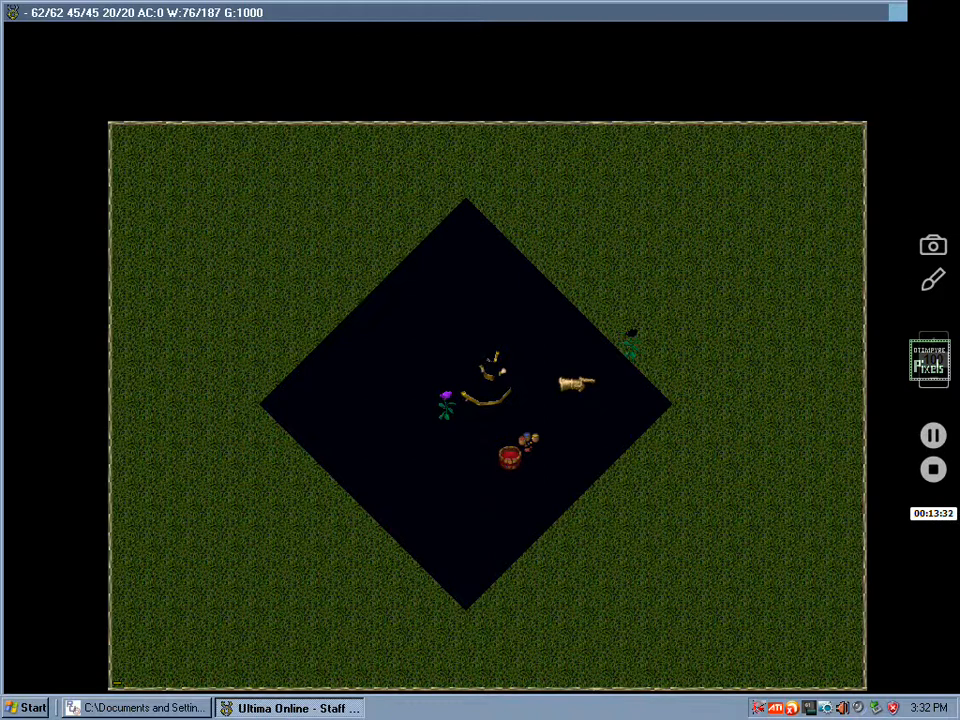
right_click(592, 380)
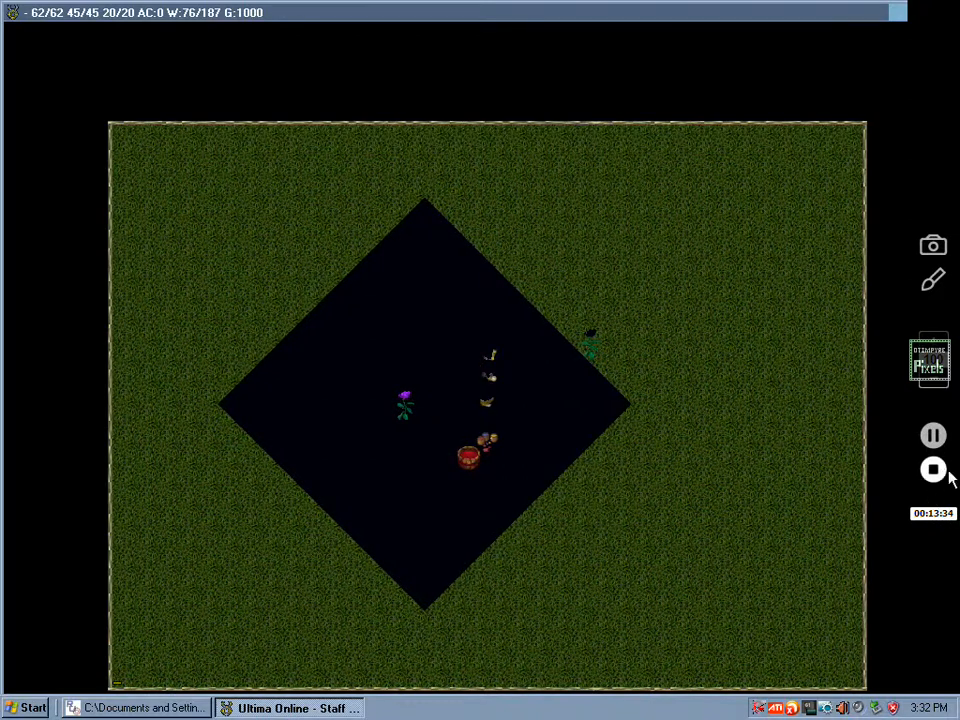
left_click(933, 436)
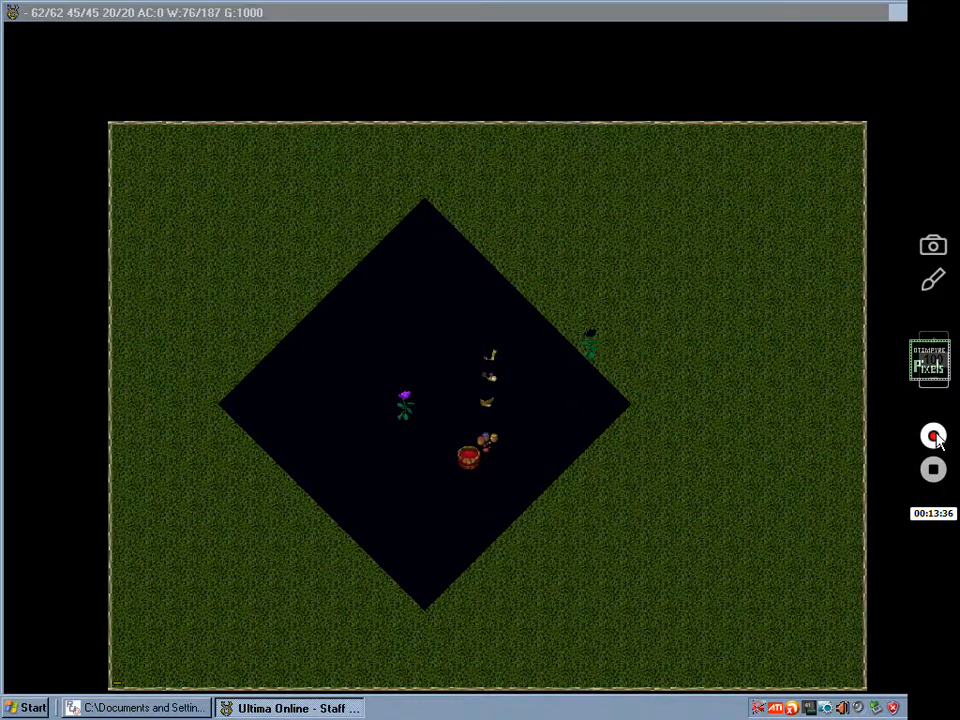